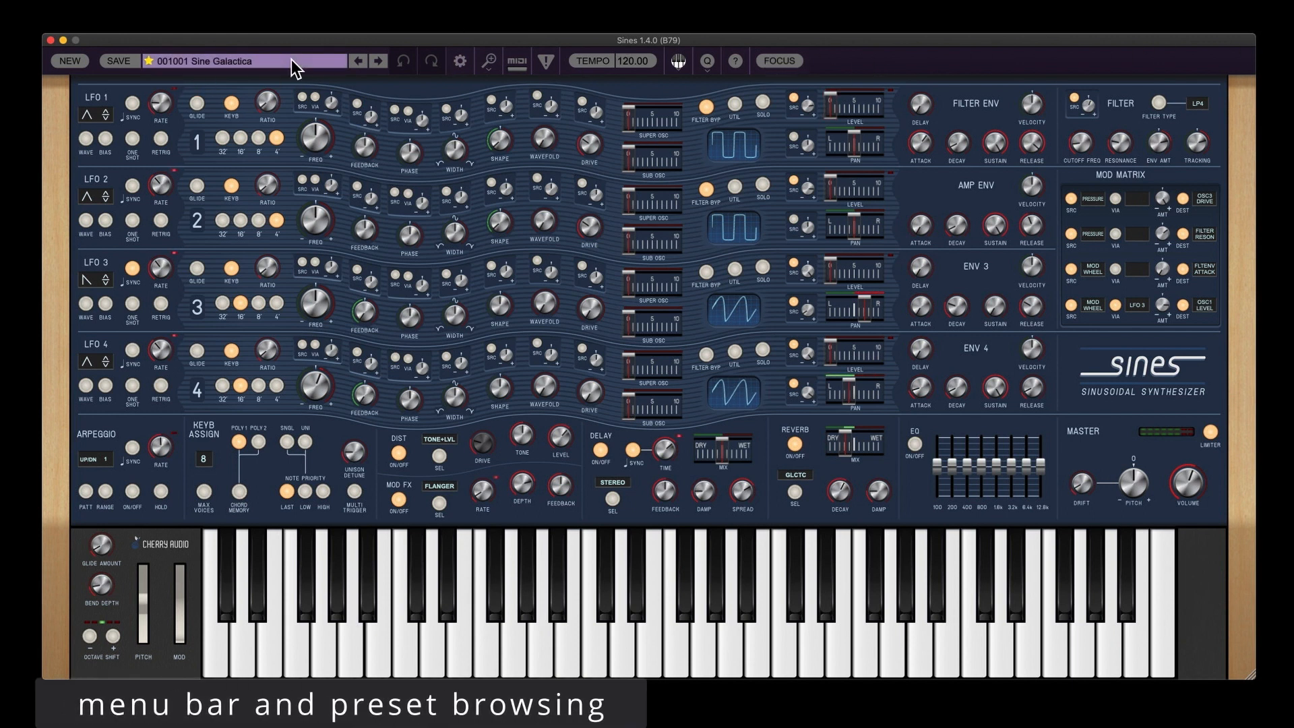
Step: Look through the Audio/MIDI, Account, Interface and General pages of the settings, and close the settings
click(458, 62)
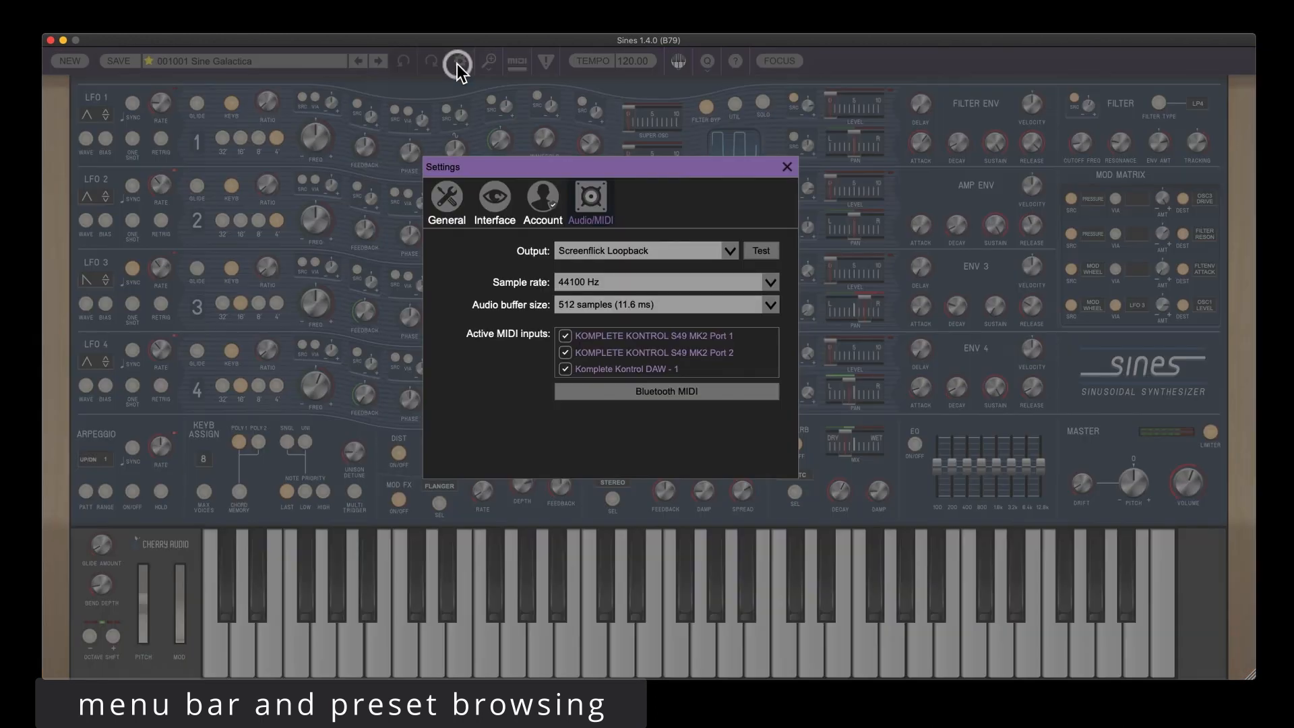
click(537, 201)
click(495, 198)
click(461, 200)
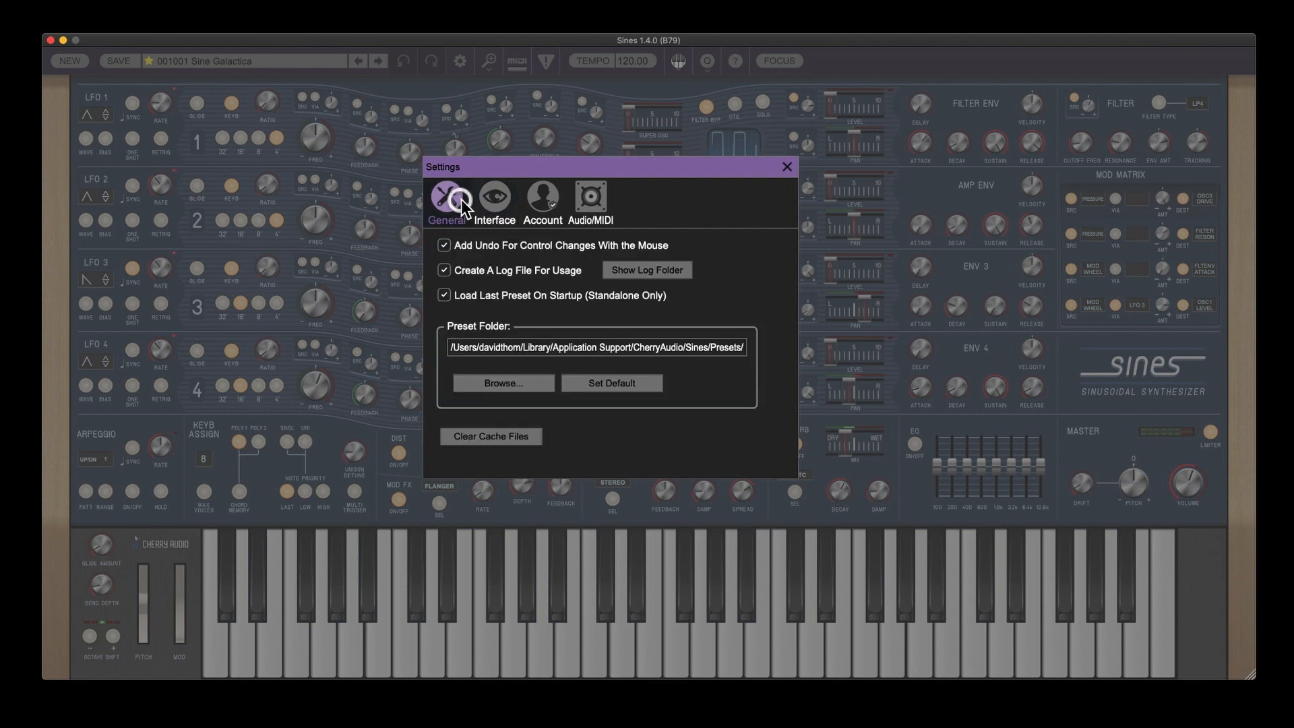
click(591, 198)
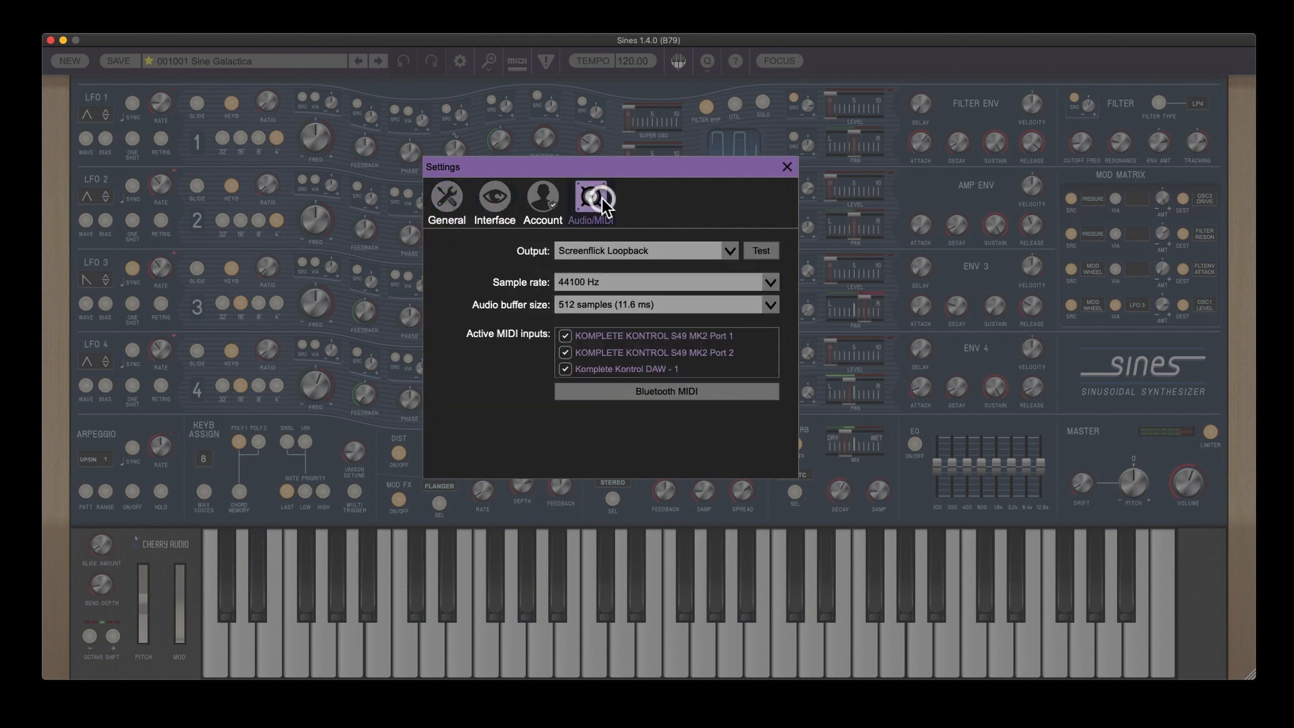
click(786, 168)
Step: Check the interface zoom levels, the QWERTY keyboard window and the oversampling quality choices without changing any of them
click(490, 61)
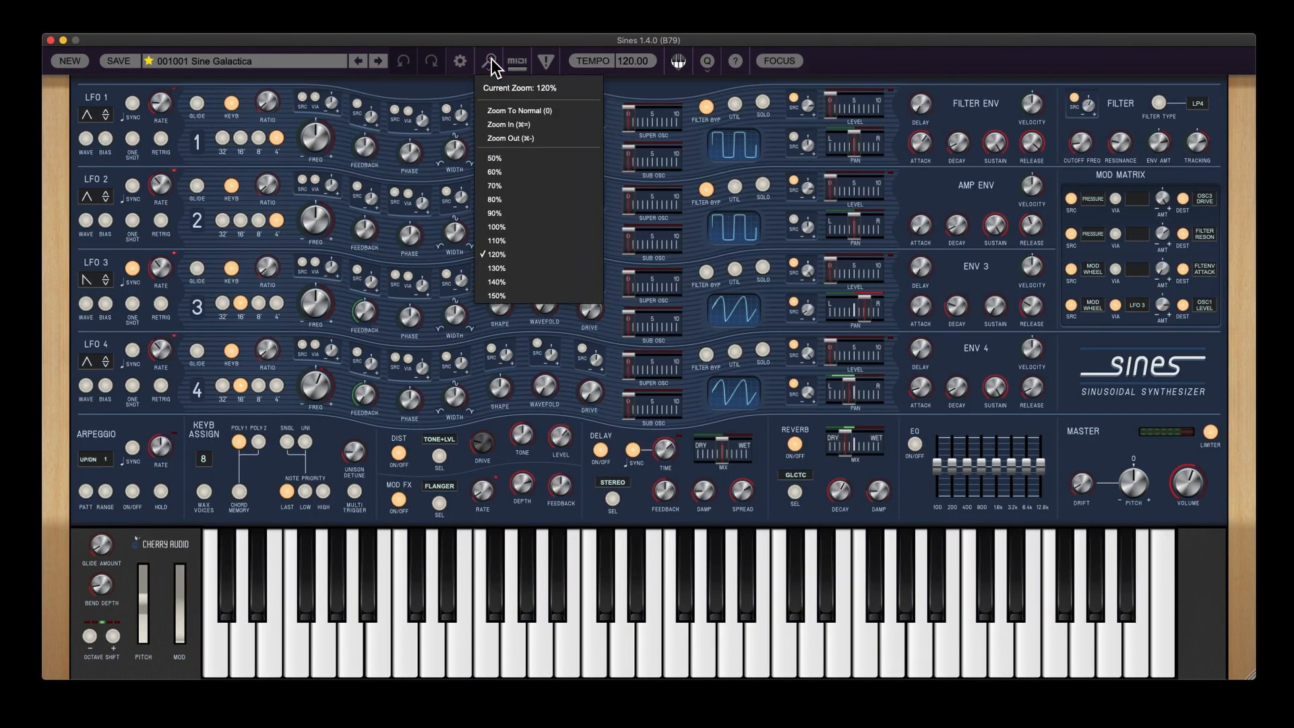
click(490, 60)
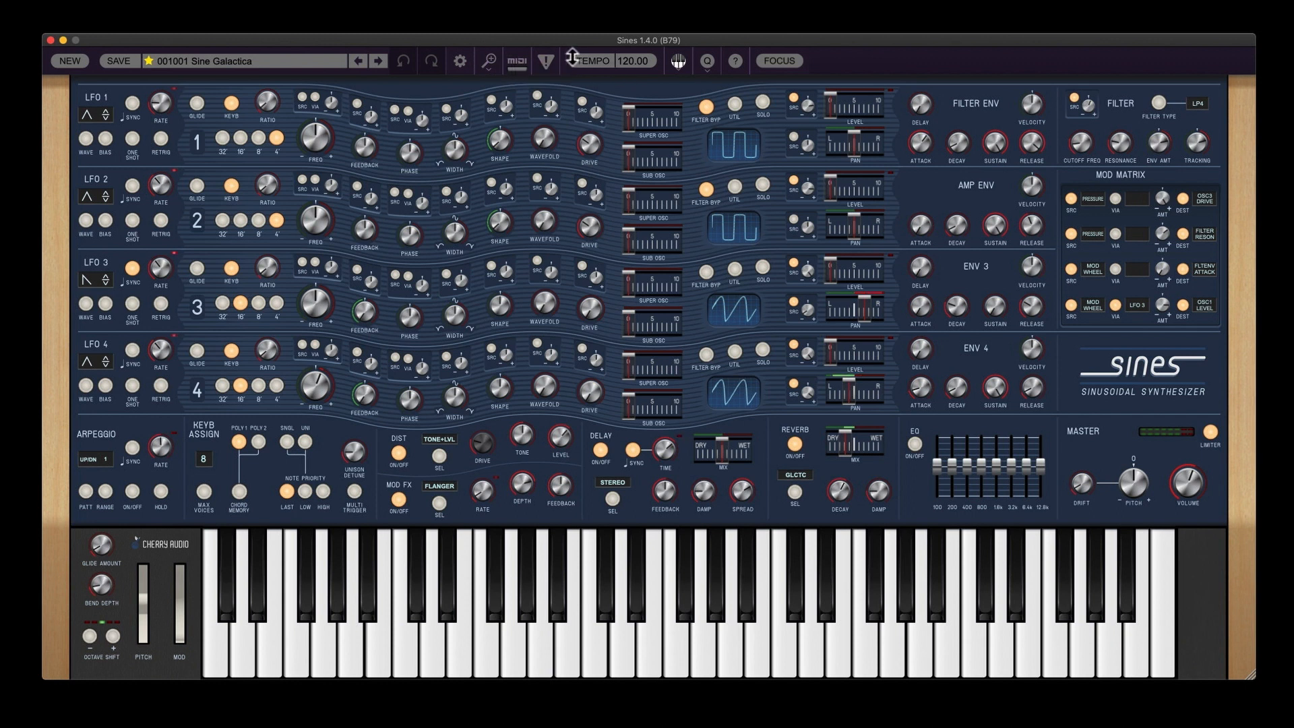
click(679, 61)
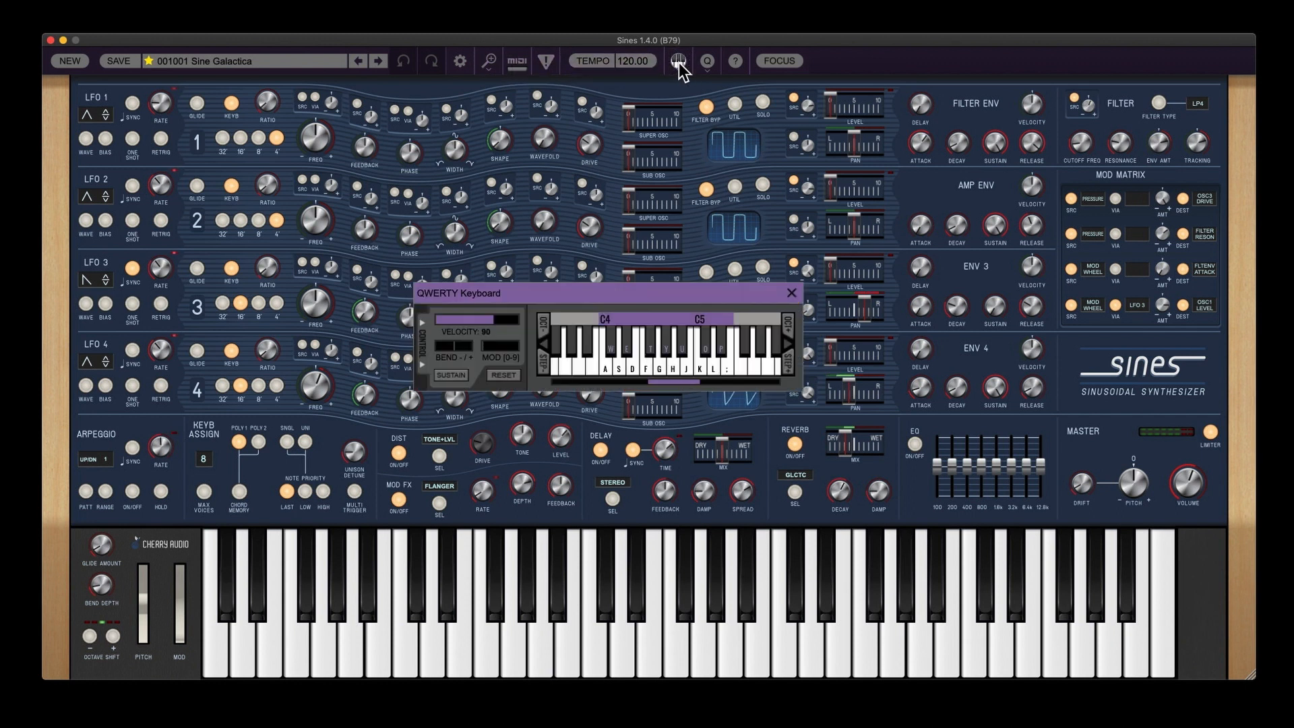
click(792, 292)
click(708, 62)
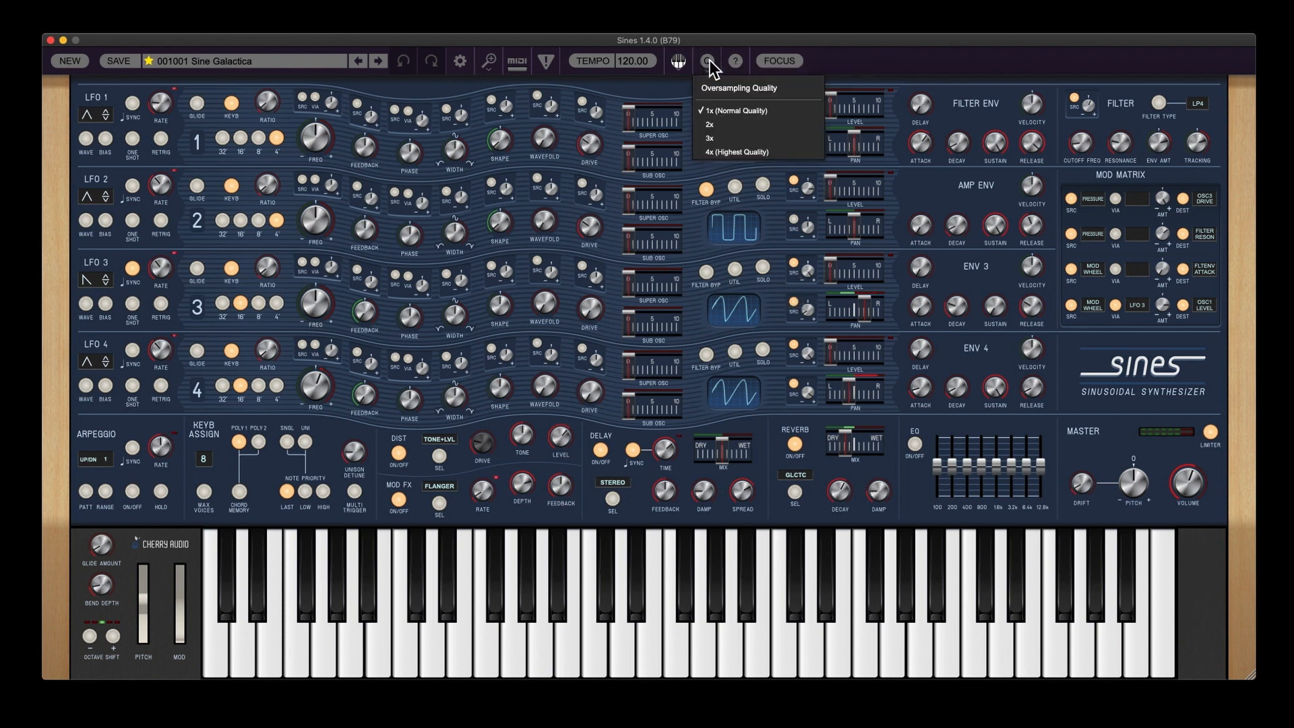
click(709, 62)
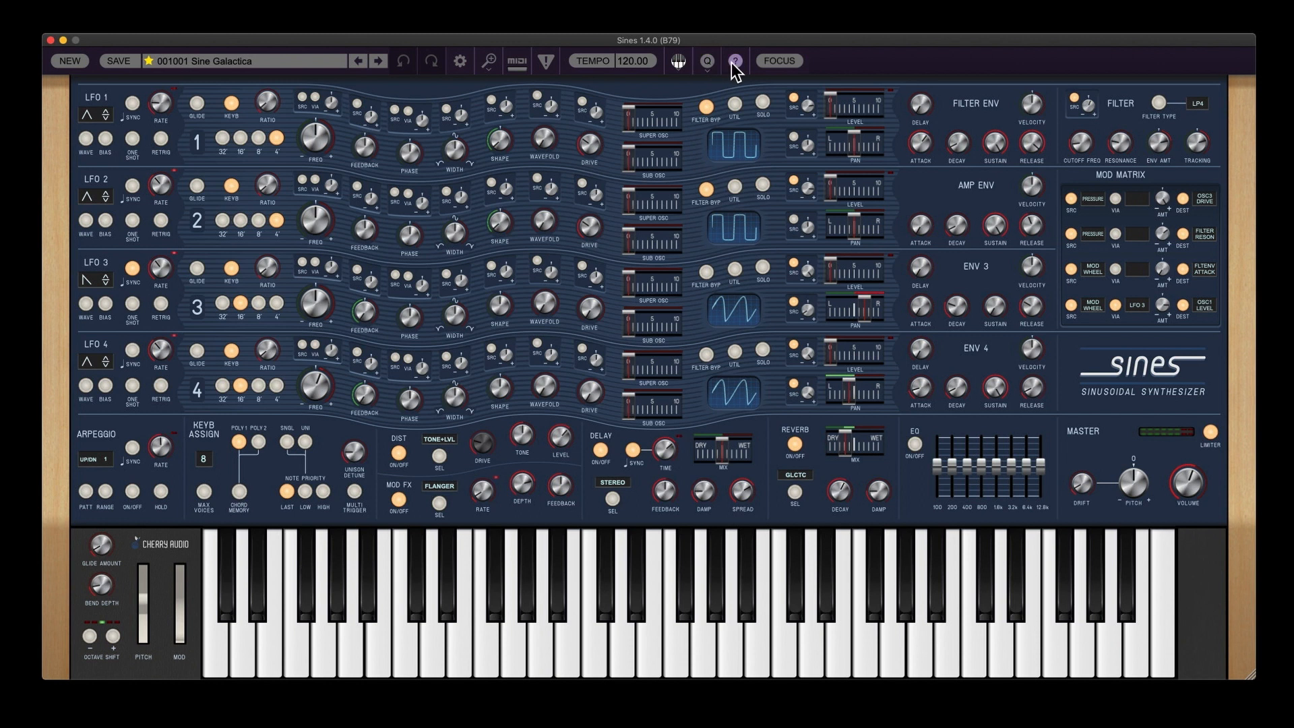
Step: Magnify the synth panel with Focus and reset it to the full view, twice
click(774, 62)
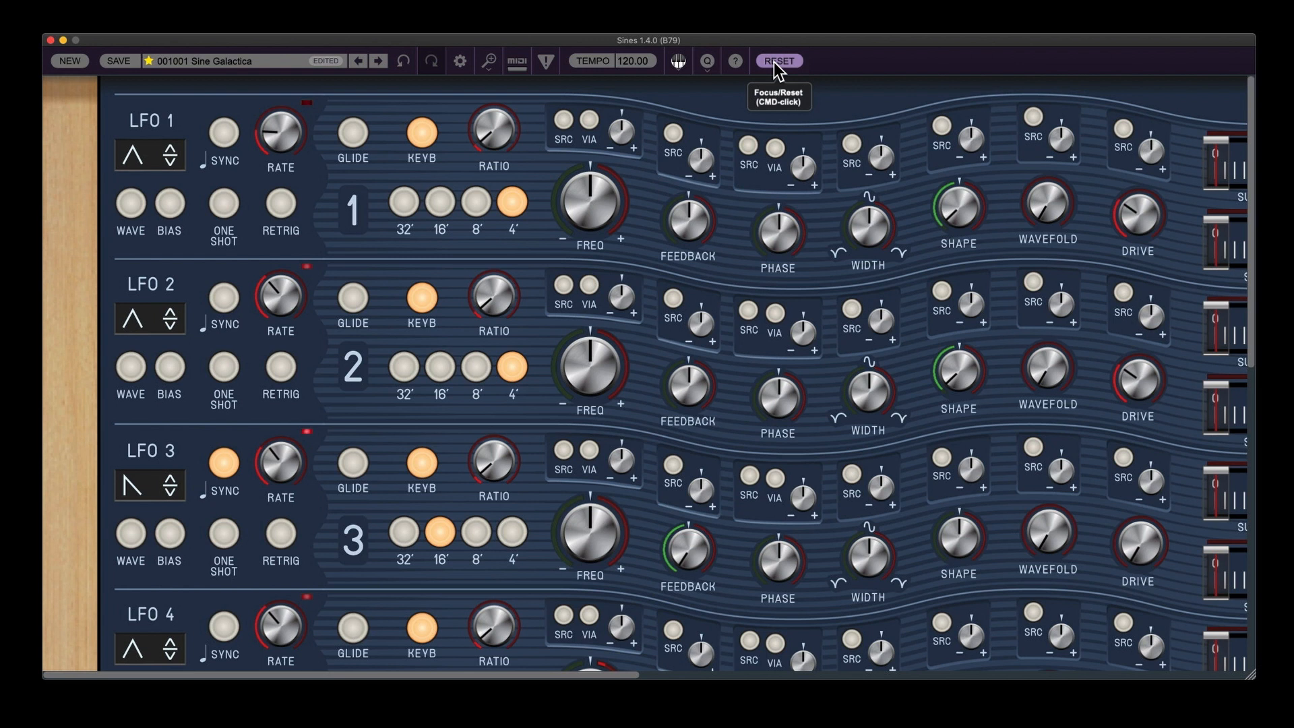
click(778, 61)
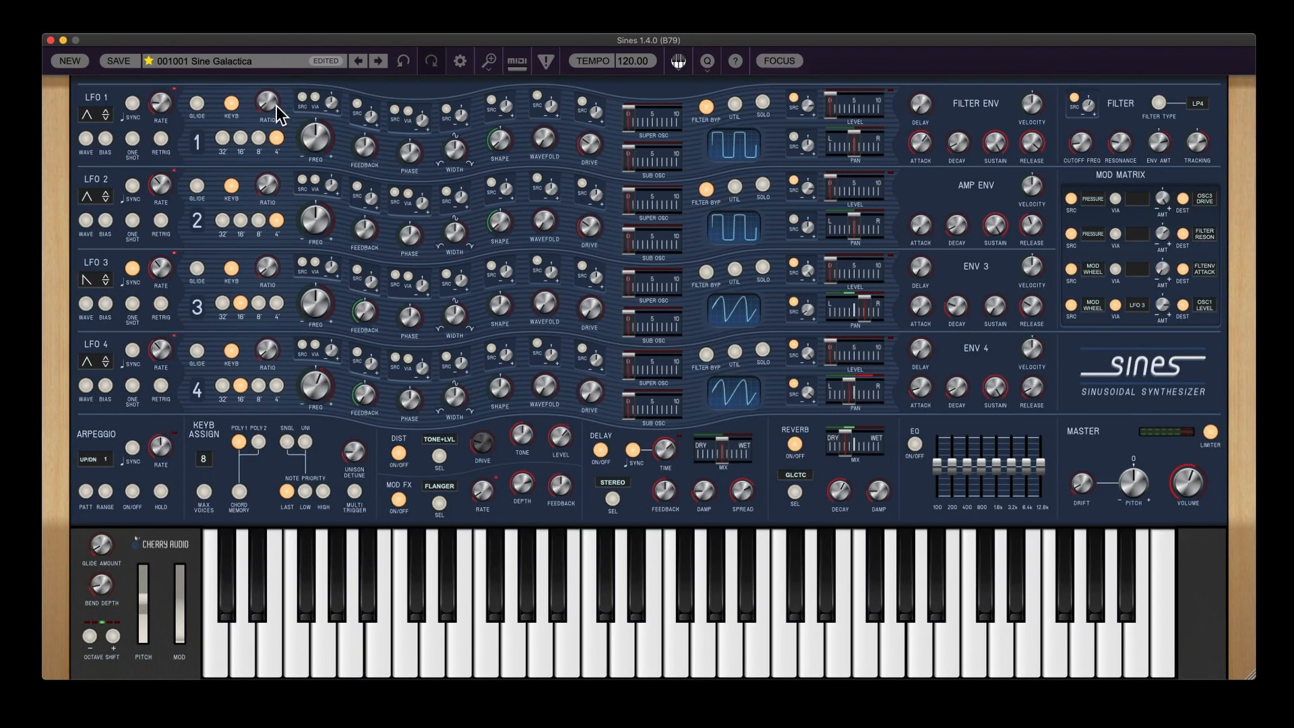
click(766, 60)
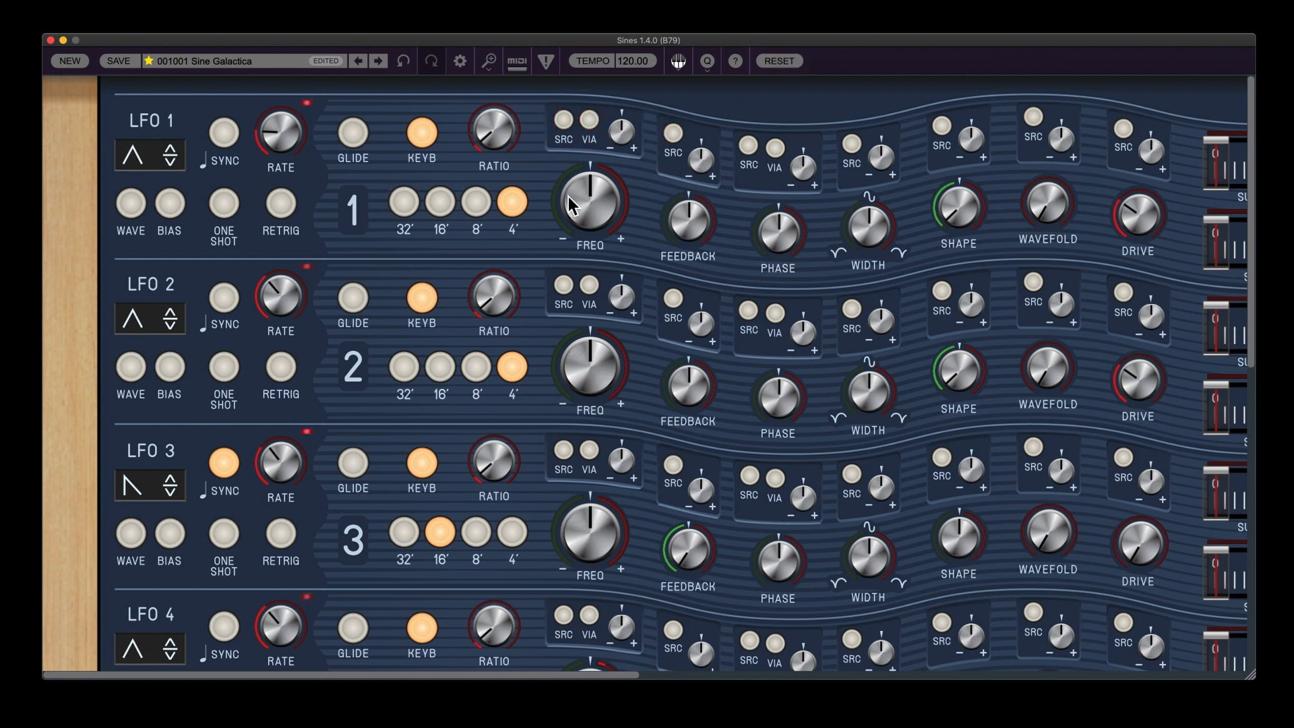
click(775, 61)
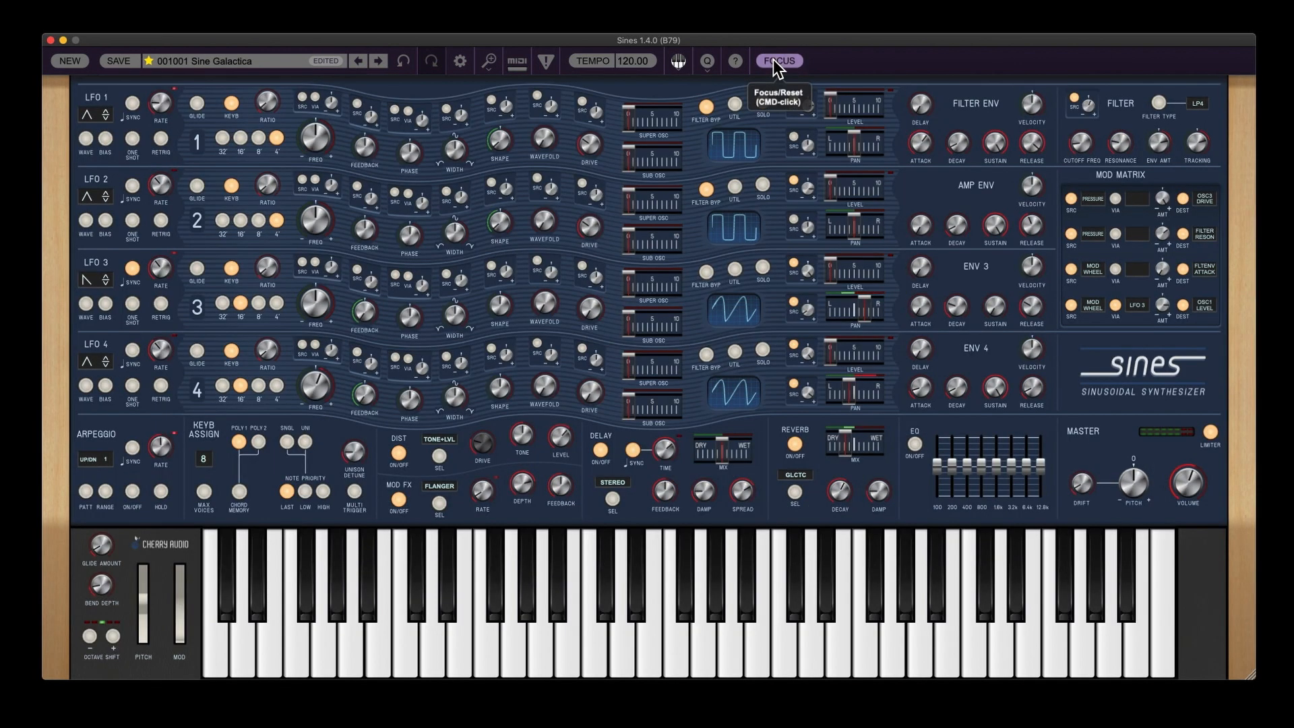
Step: Browse the preset library, viewing the list of collections and the presets in the Templates category
click(228, 62)
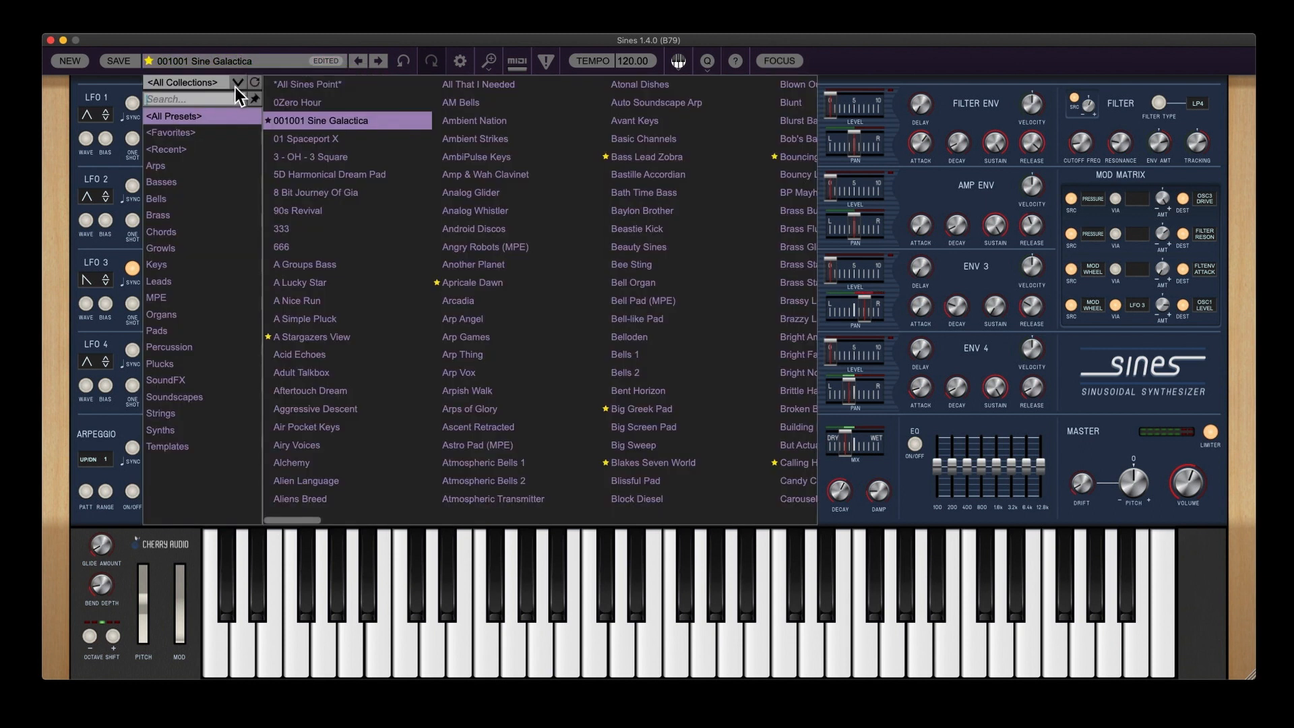
click(236, 83)
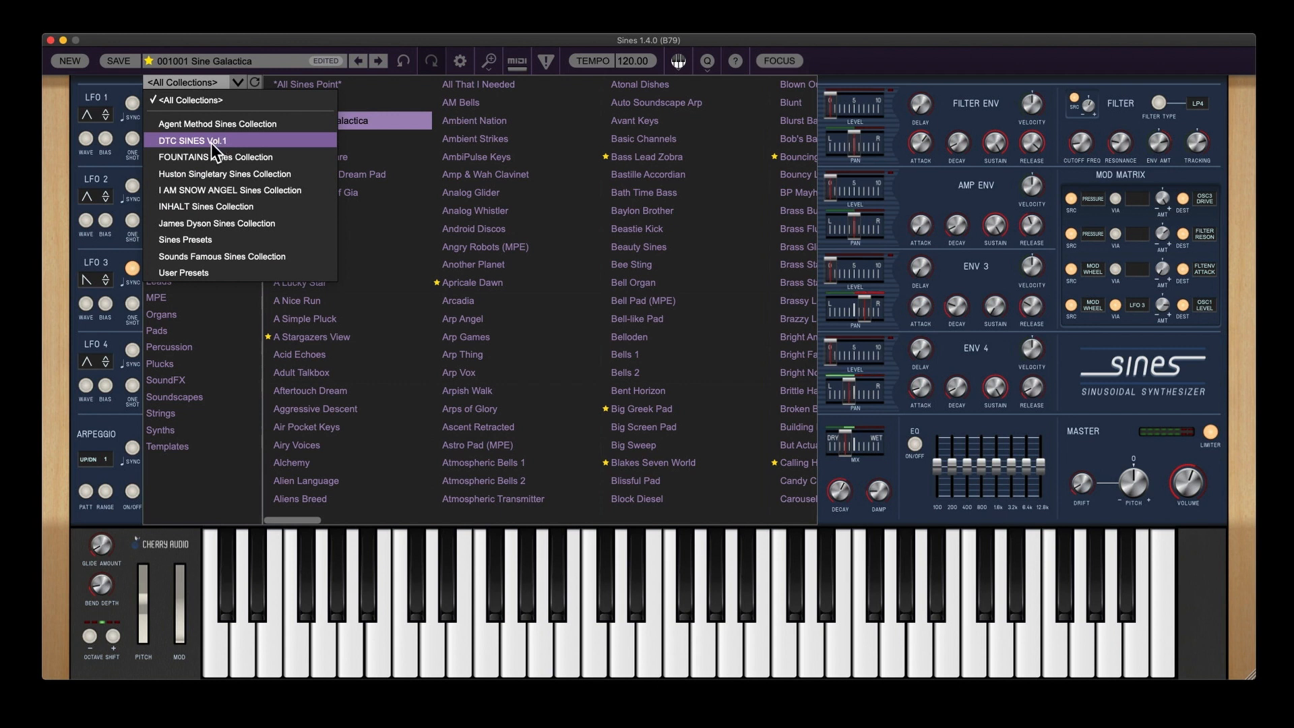
click(240, 80)
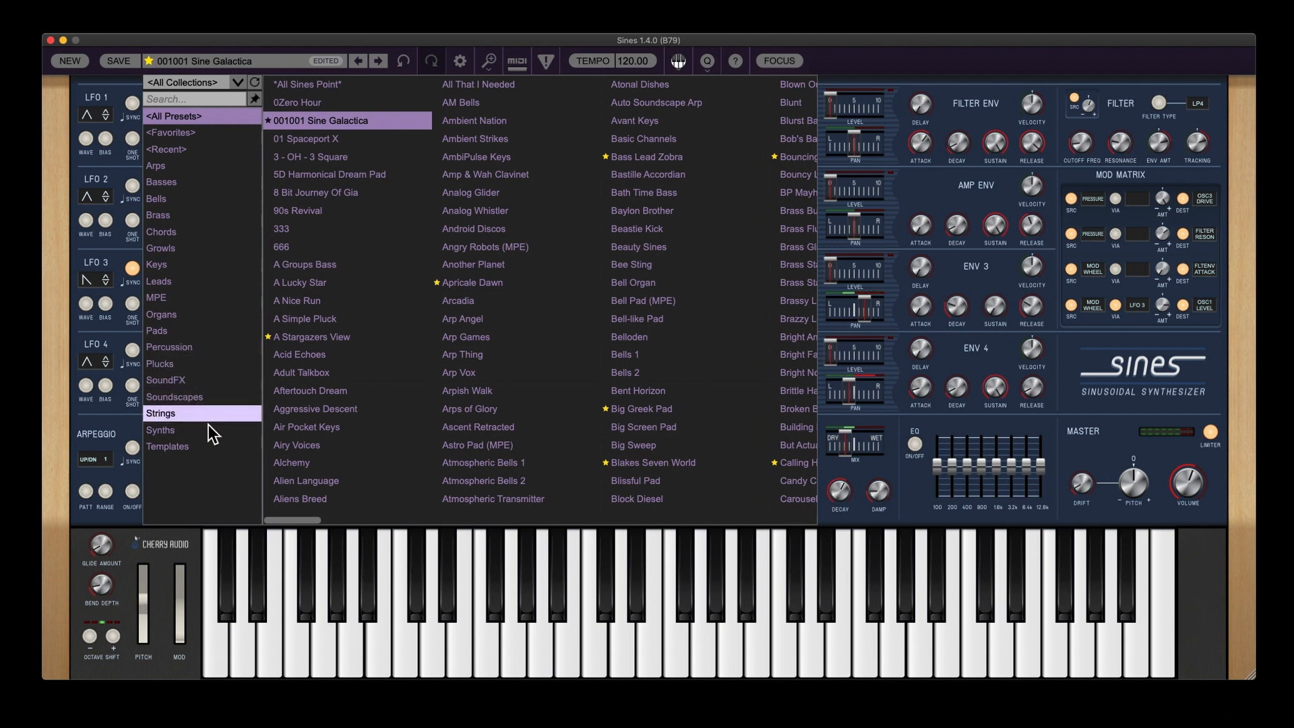
click(211, 448)
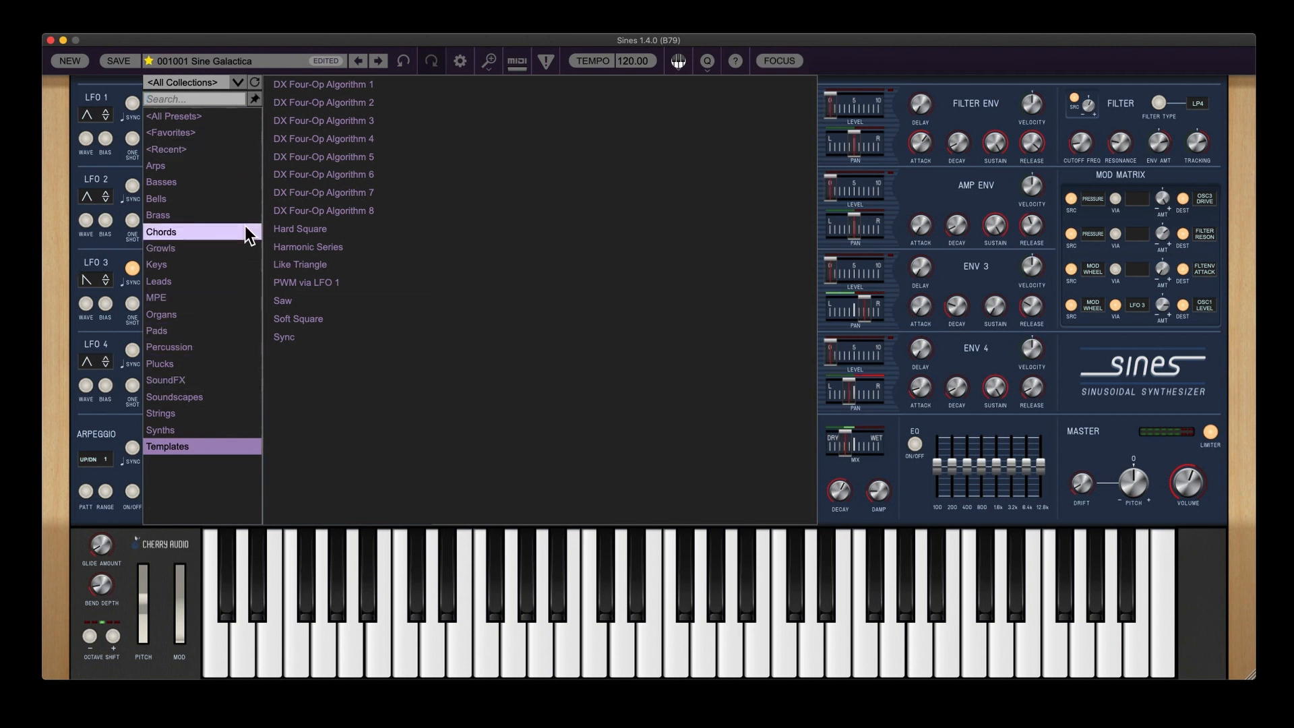
click(237, 81)
click(236, 81)
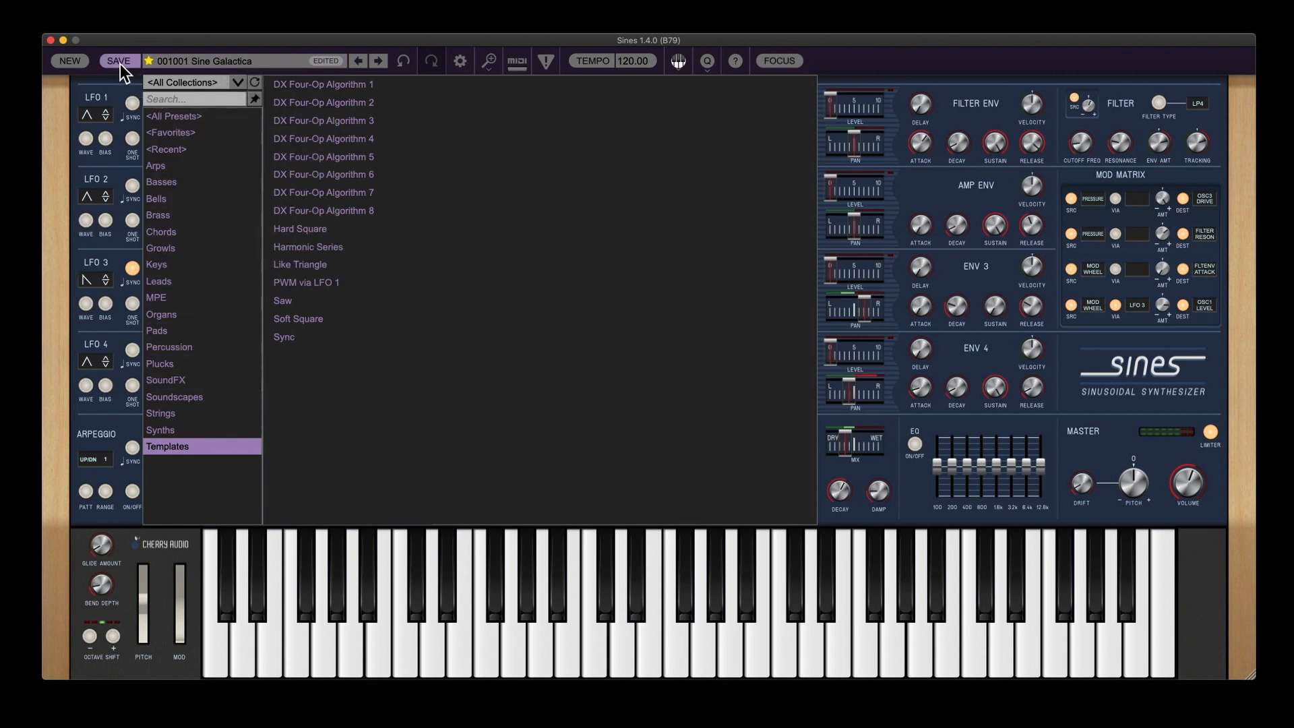
Step: Start a new blank preset and choose the Triangle waveform for LFO 1
click(76, 61)
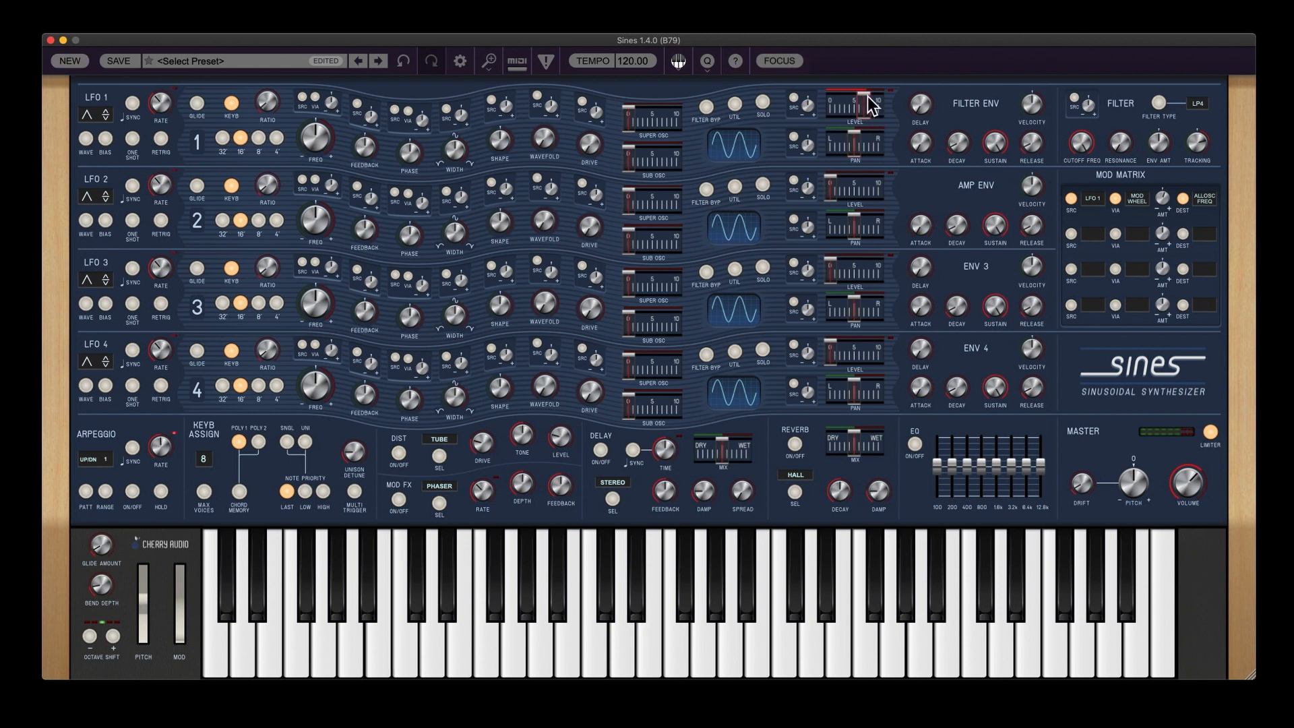
click(87, 115)
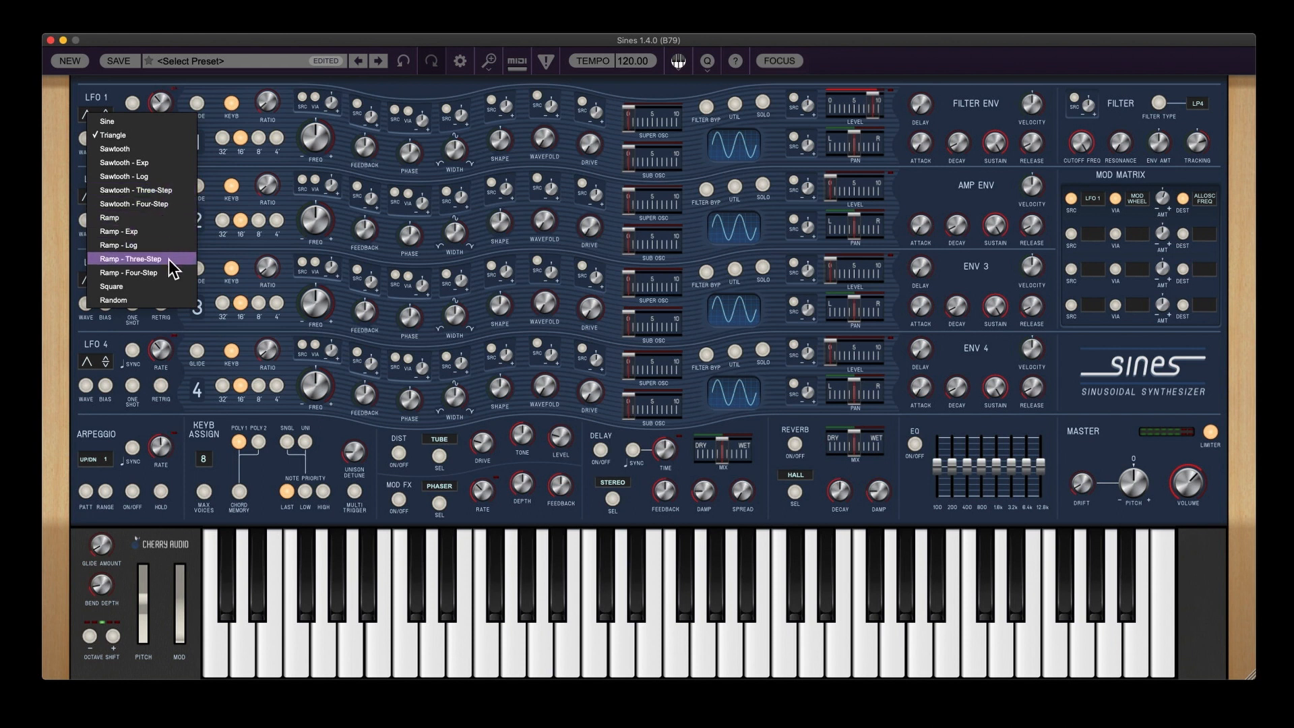
click(108, 135)
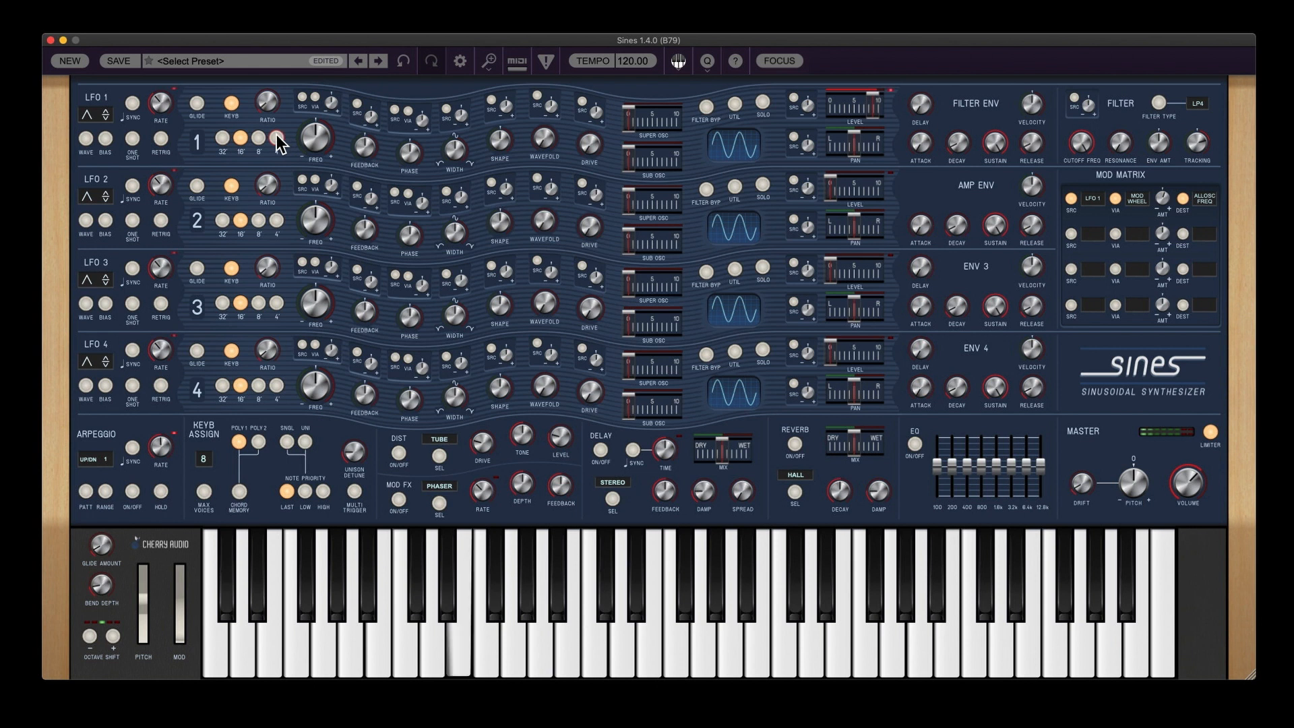
Step: Try the 4' and 8' octave ranges on oscillator 1 and set it back to 16'
click(277, 136)
click(258, 137)
click(261, 139)
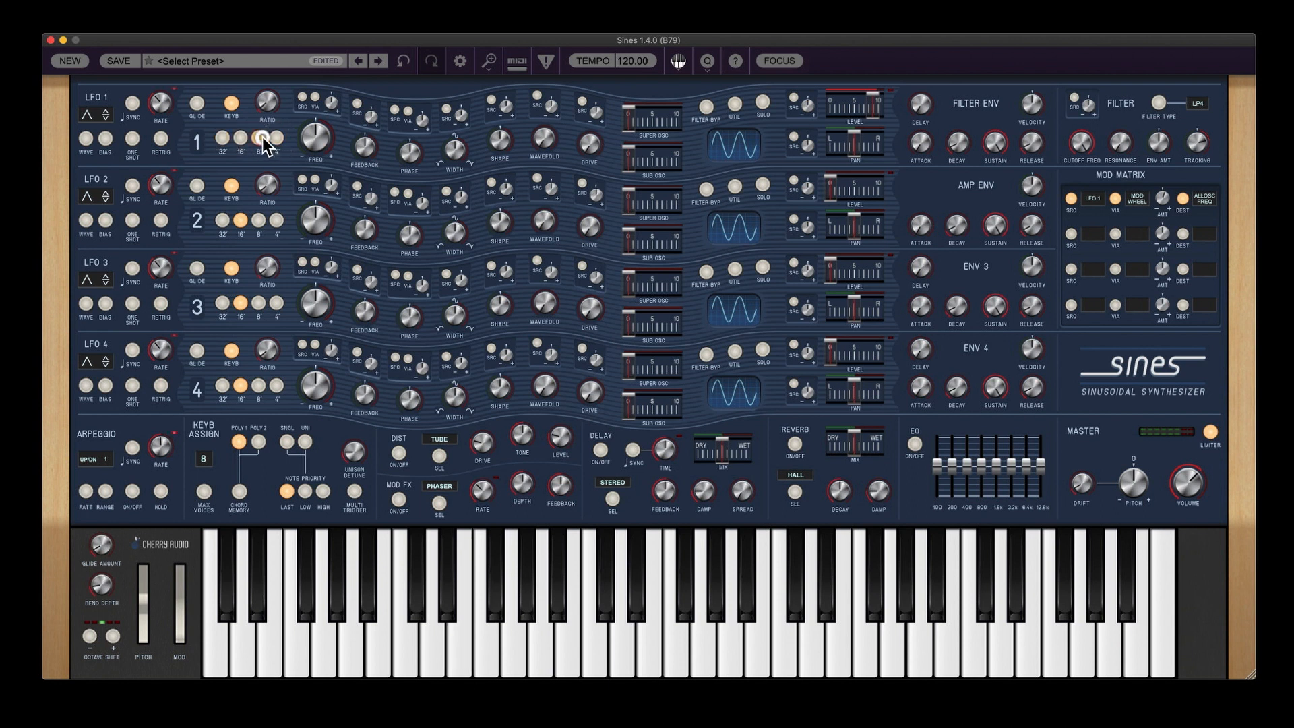
click(243, 138)
click(276, 139)
Step: Magnify the oscillator section and look through the modulation sources available for oscillator 1's frequency
click(782, 62)
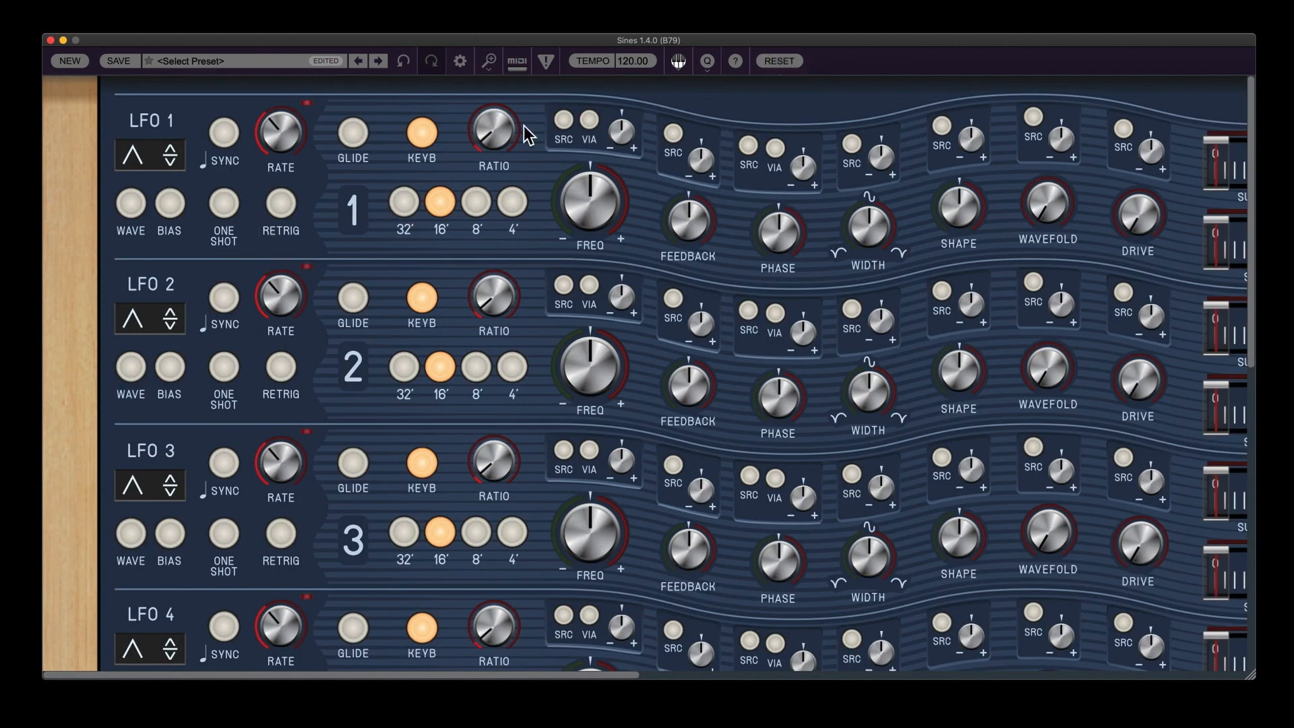
click(562, 123)
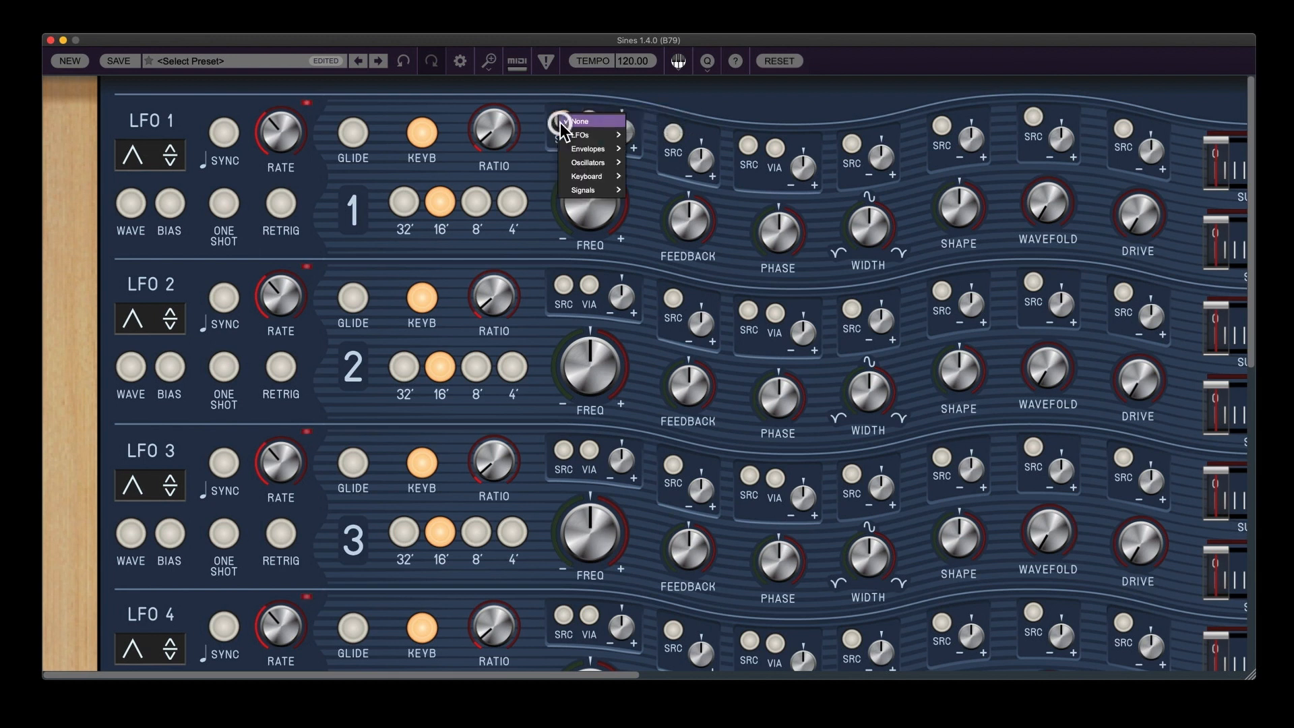
mouse_move(565, 133)
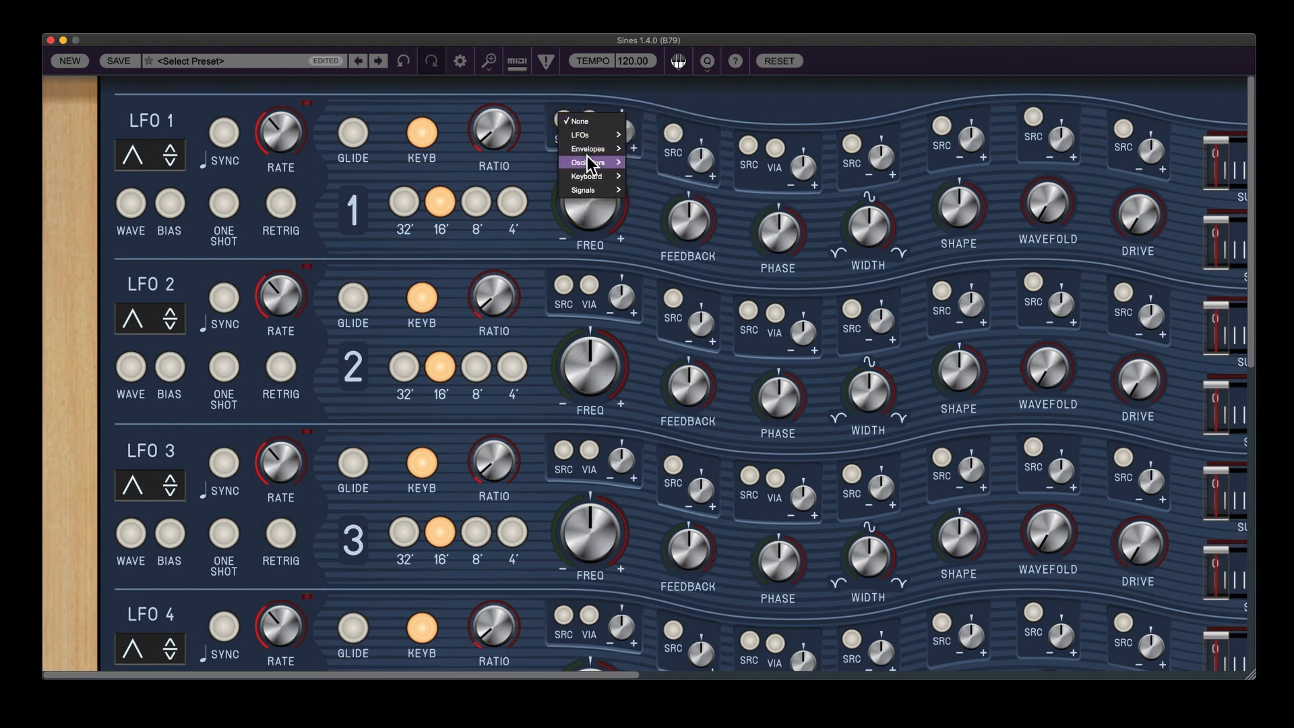
mouse_move(588, 163)
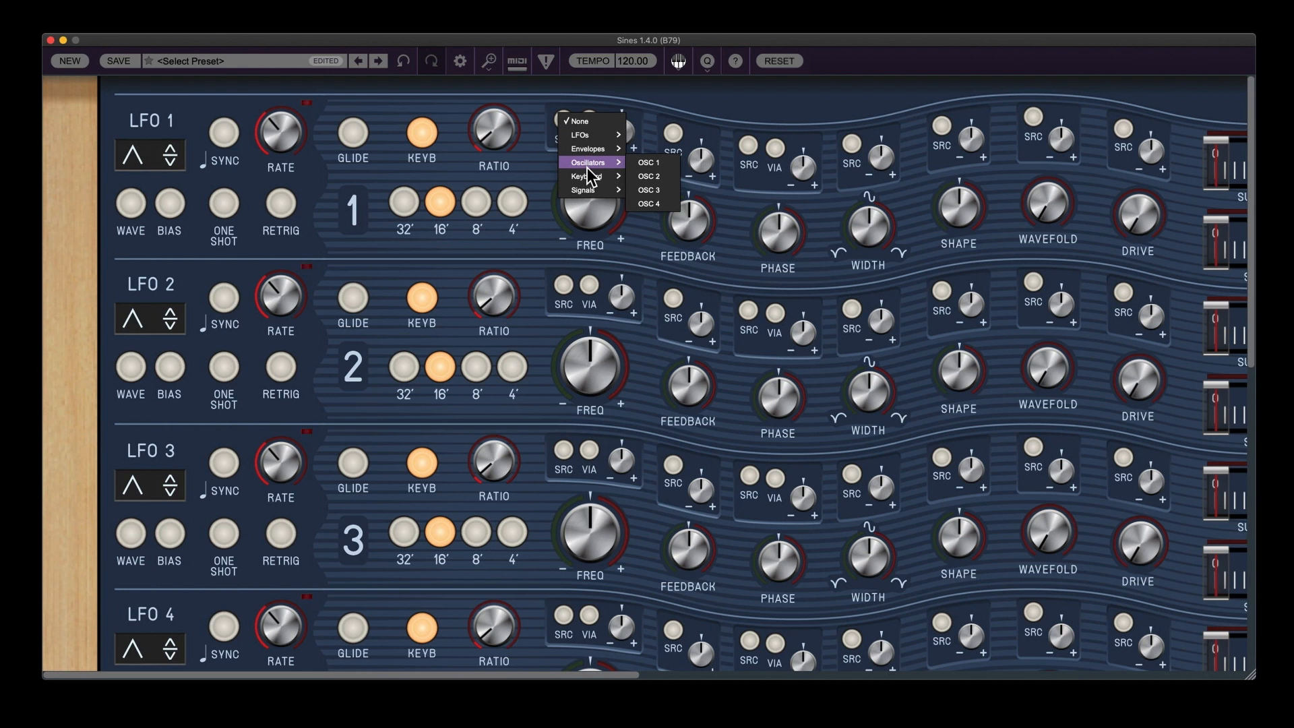
click(634, 91)
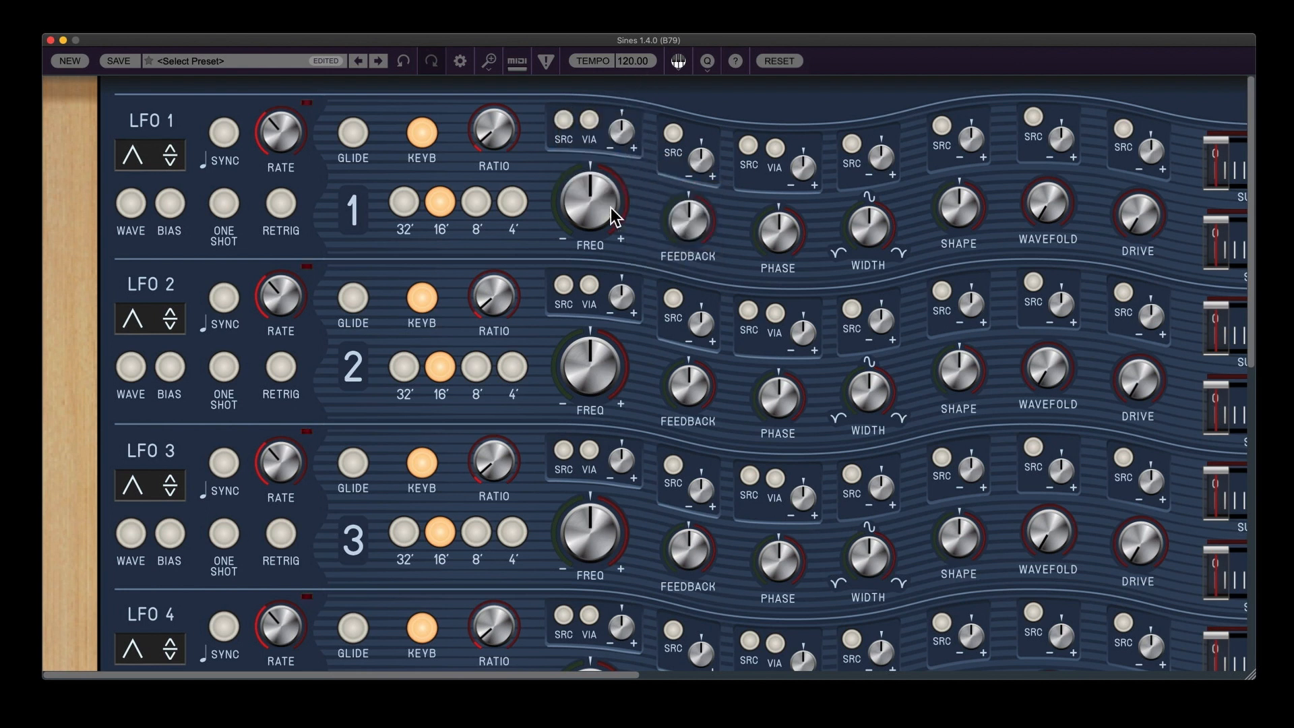
Step: View the Via modulation options for oscillator 1's frequency and try out its modulation amount knob
click(589, 121)
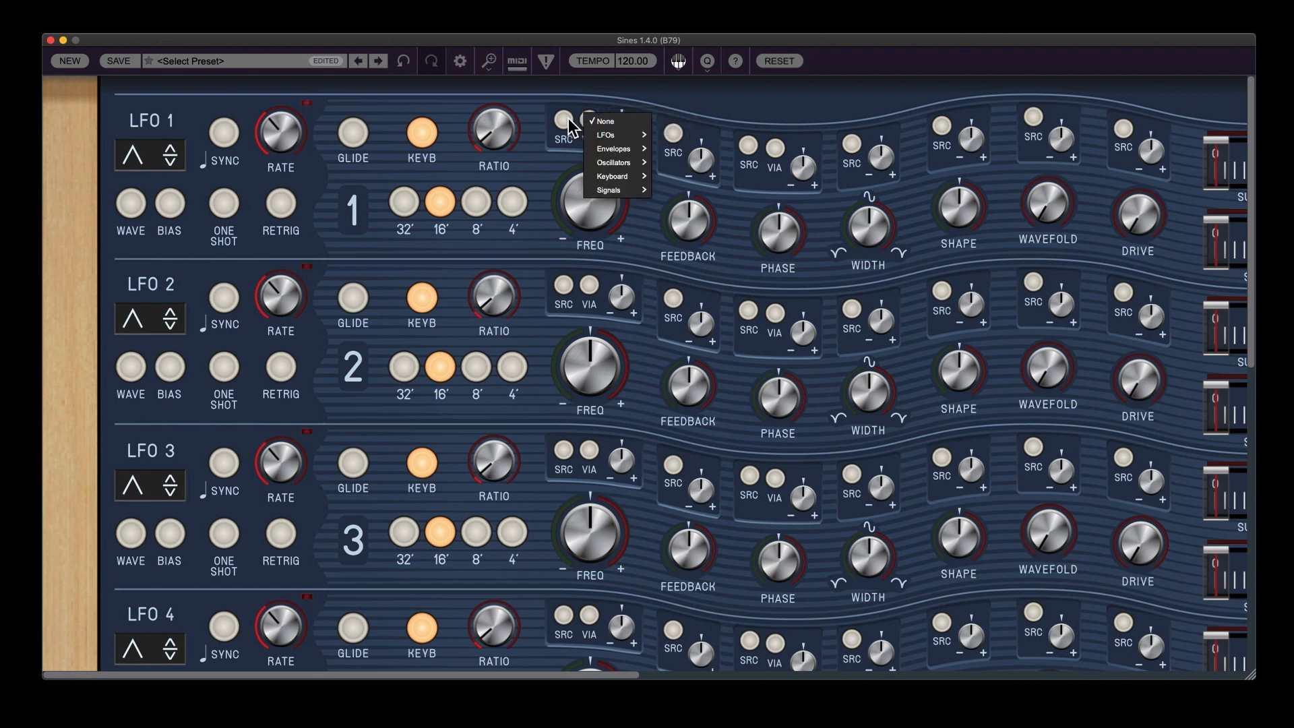
mouse_move(613, 135)
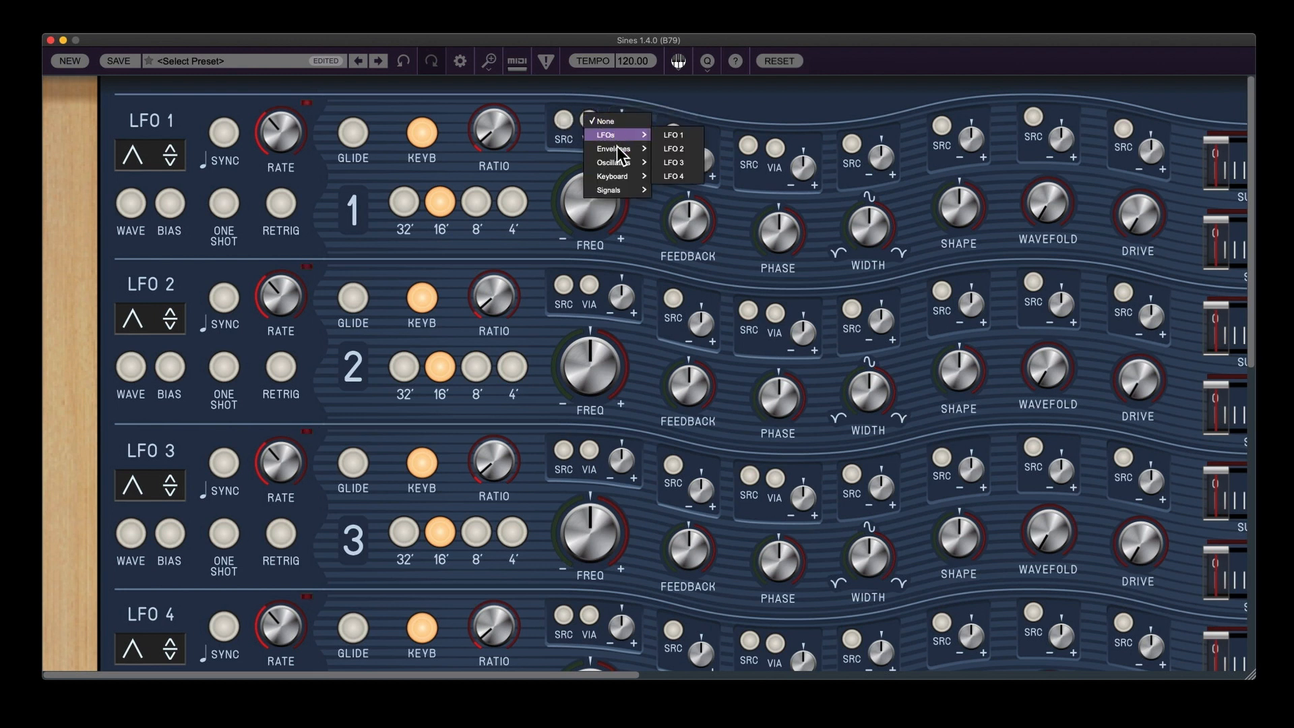
click(629, 94)
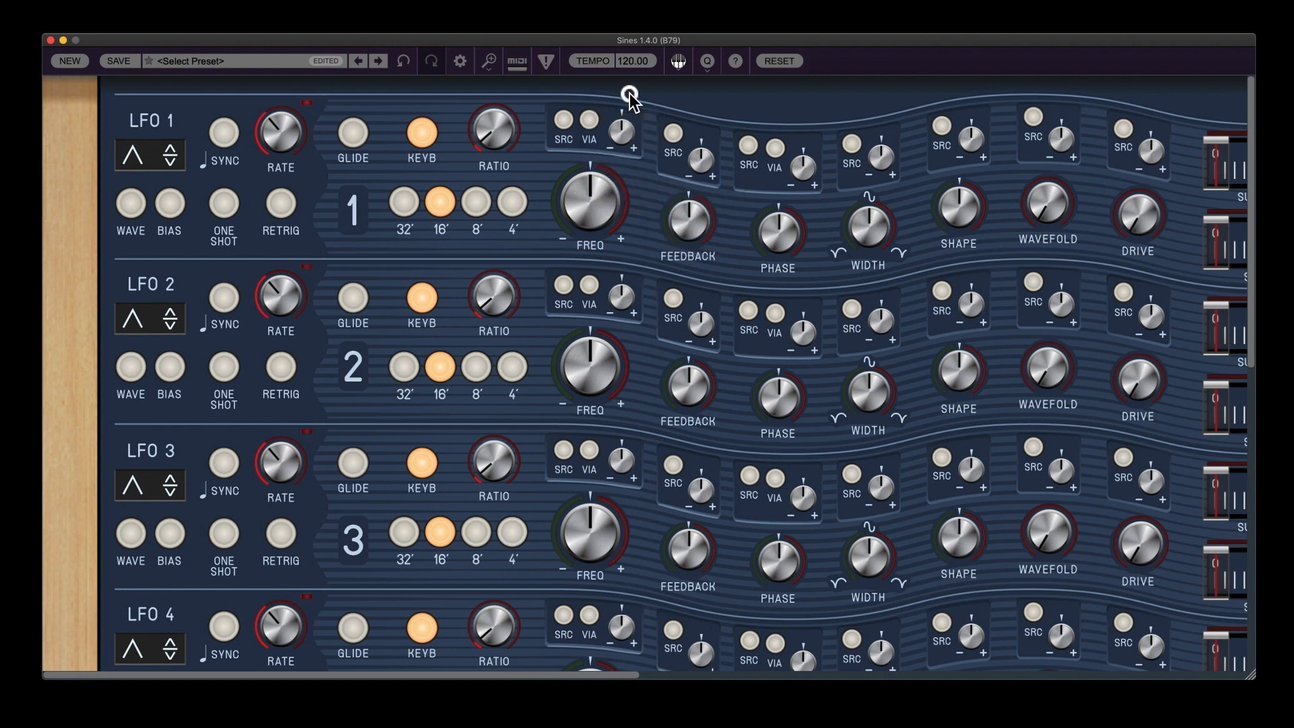
drag(622, 129, 594, 157)
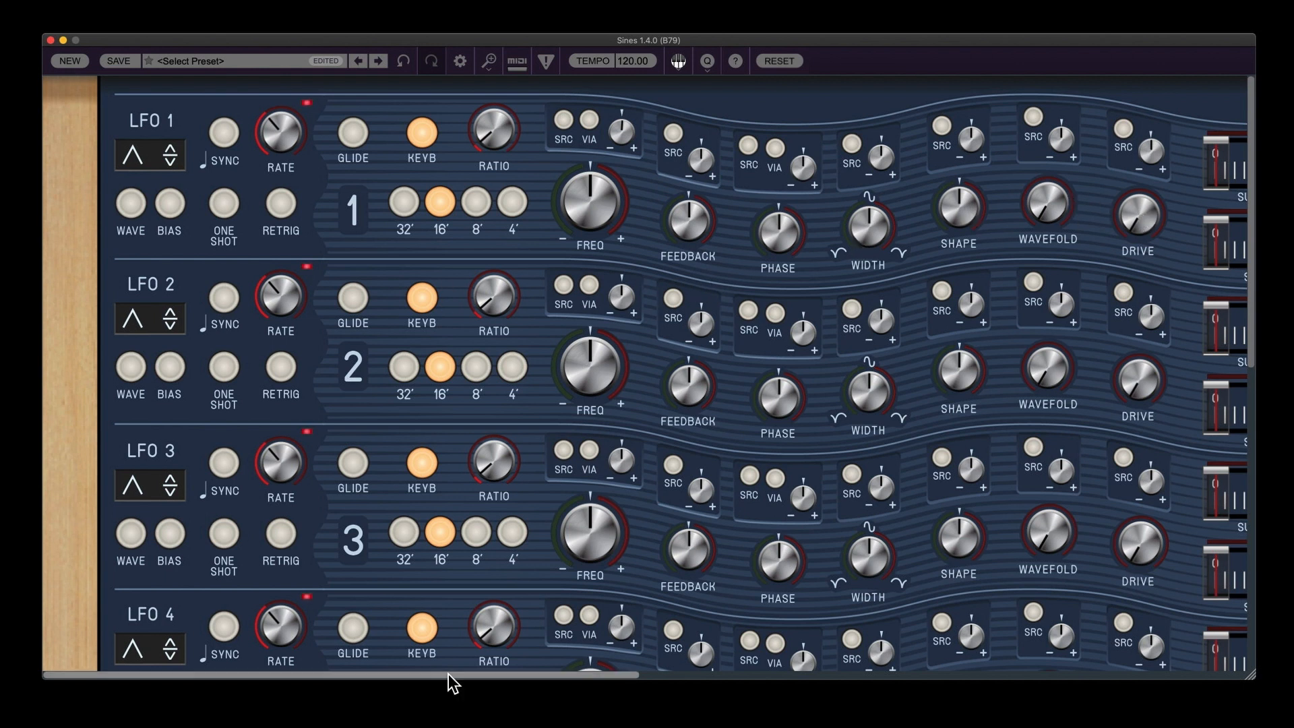
Step: Try oscillator 1's Super Osc and Sub Osc levels, return both to 0%, and set its main level to 100%
drag(452, 674, 823, 674)
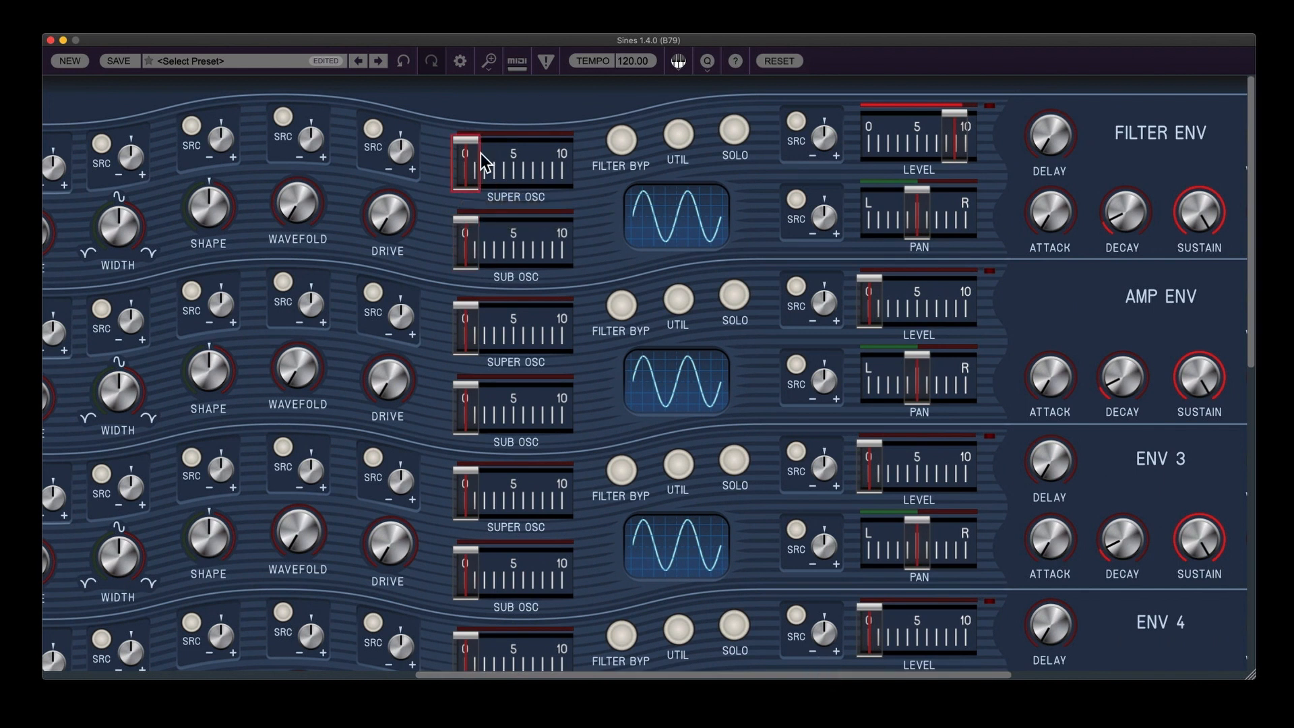
drag(466, 144, 404, 159)
drag(466, 226, 428, 228)
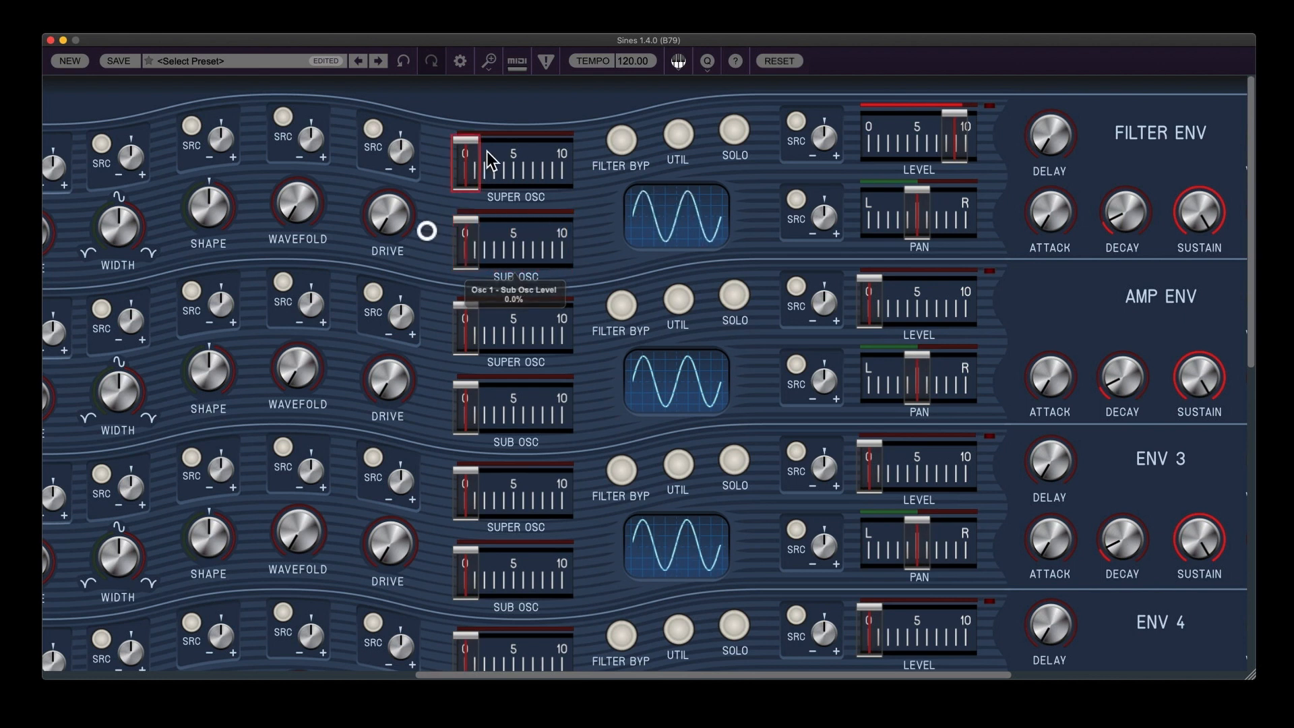
drag(472, 151, 397, 186)
drag(464, 231, 425, 250)
drag(957, 123, 962, 121)
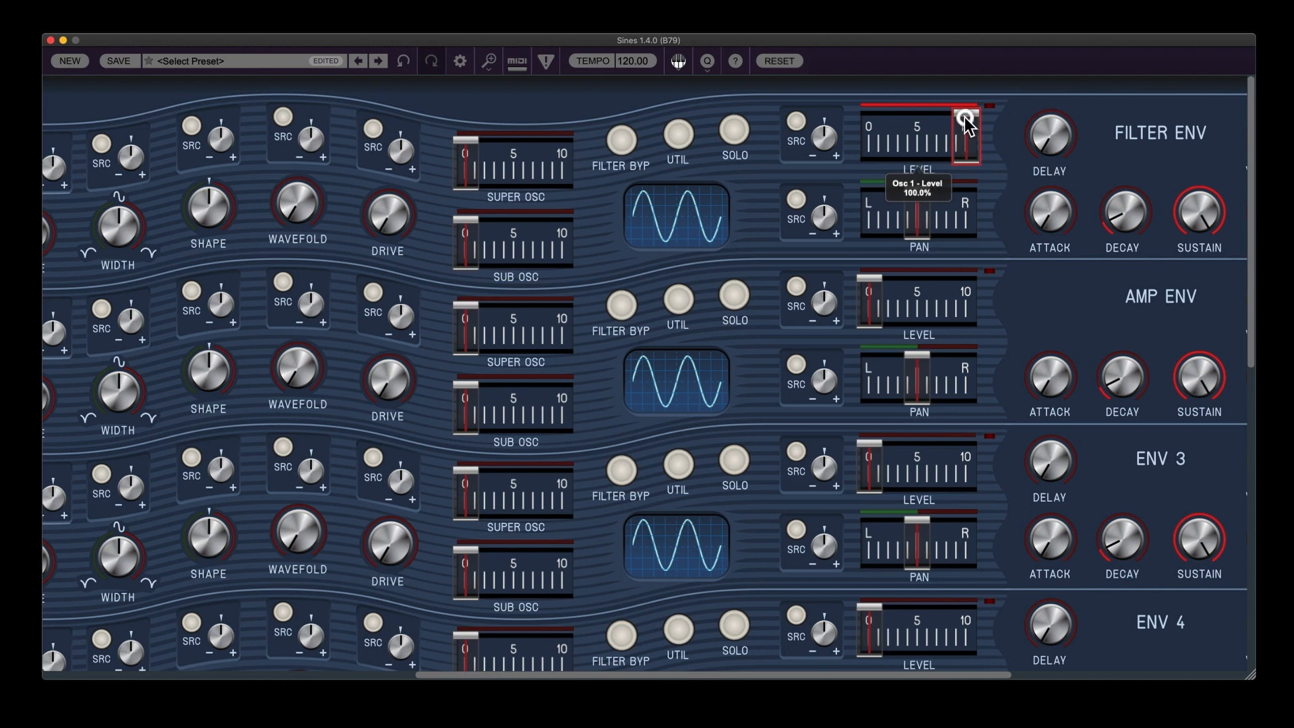
drag(475, 235, 413, 236)
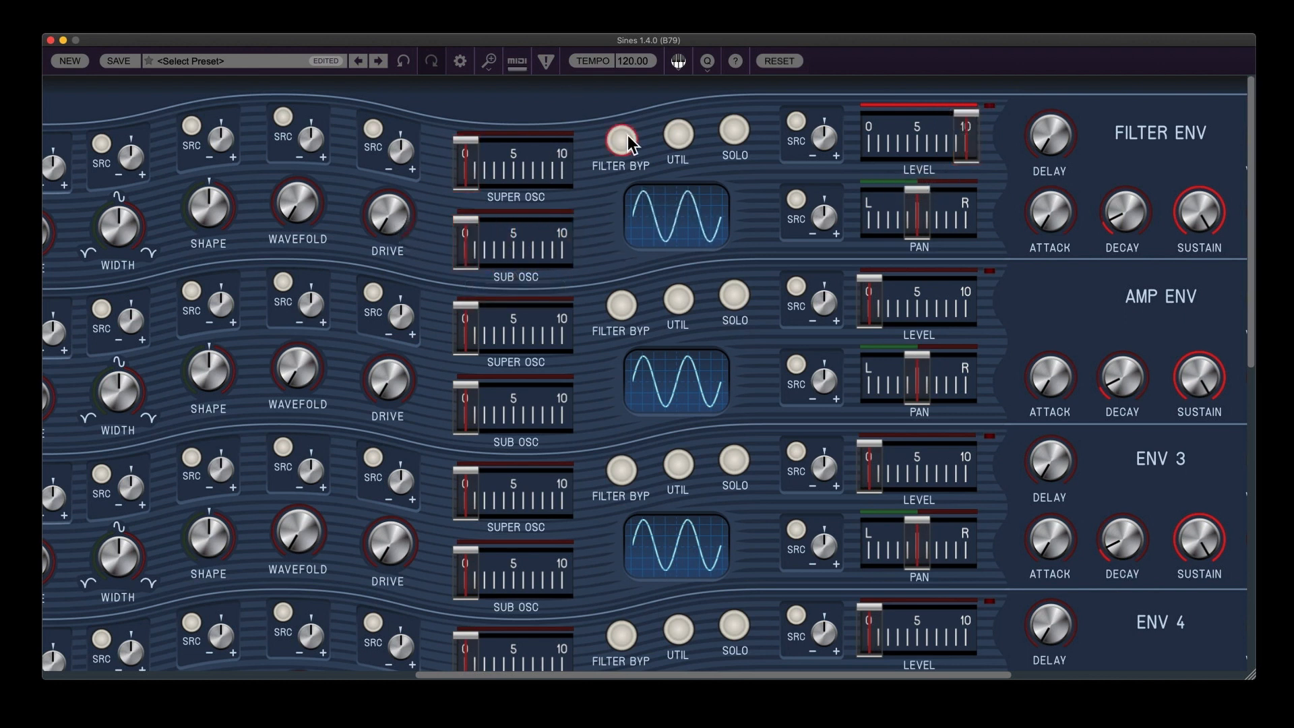
Step: View the utility options for copying, randomizing or resetting oscillator 1, and try out its pan slider
click(679, 140)
mouse_move(647, 135)
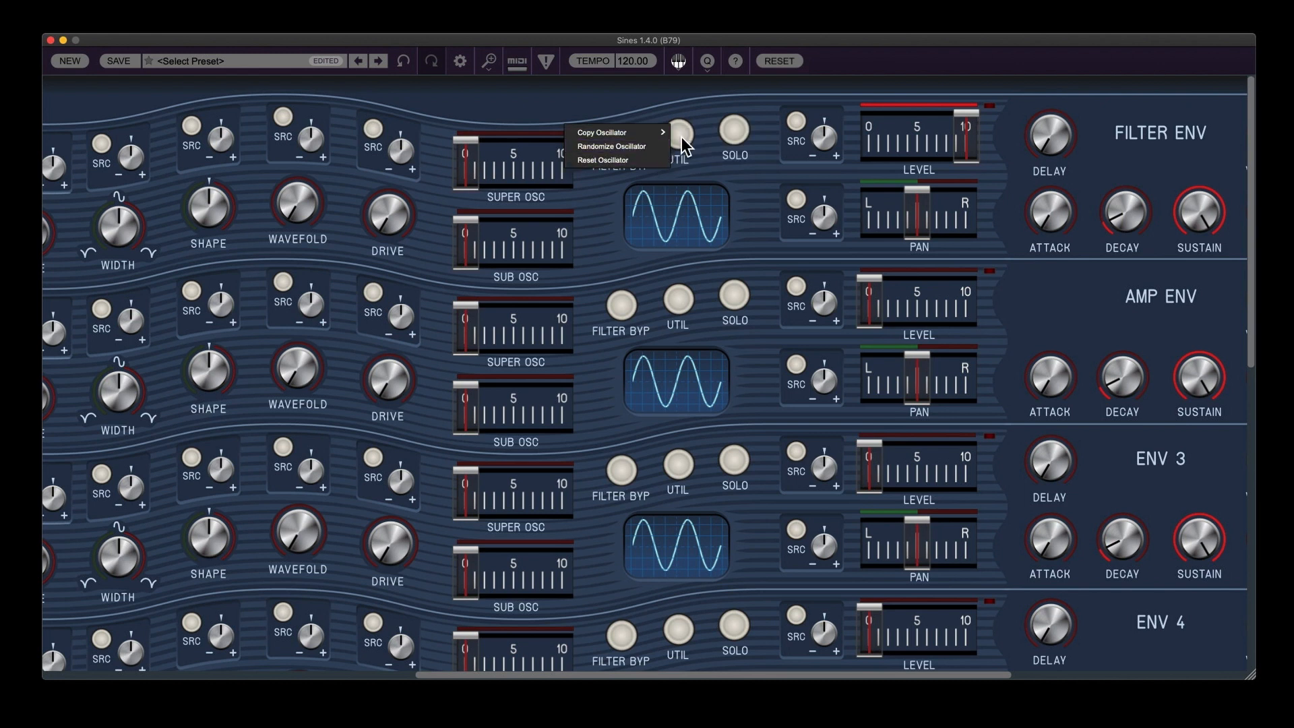
click(739, 168)
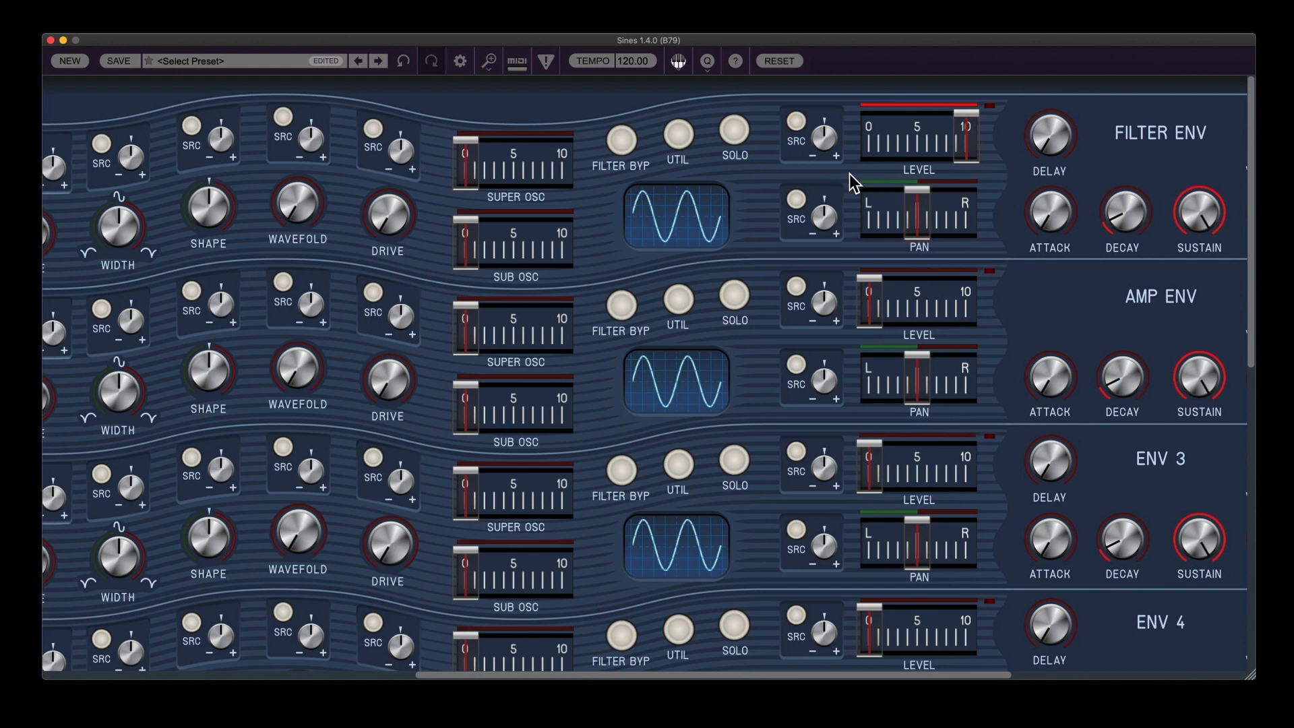
mouse_move(914, 212)
mouse_down()
mouse_move(867, 203)
mouse_move(937, 207)
mouse_move(915, 206)
mouse_up()
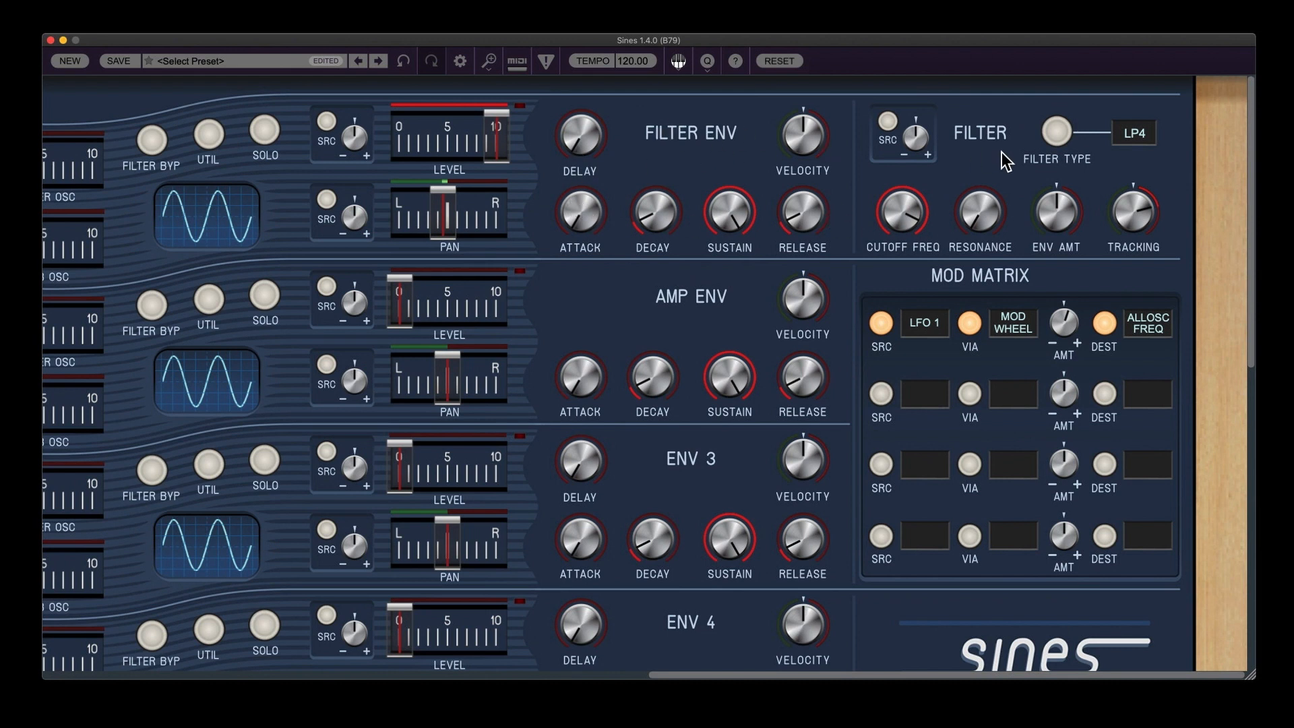
Step: Look over the filter and envelope sections and the destination options for the mod matrix's first slot
drag(980, 213, 939, 209)
scroll(756, 240, down, 2)
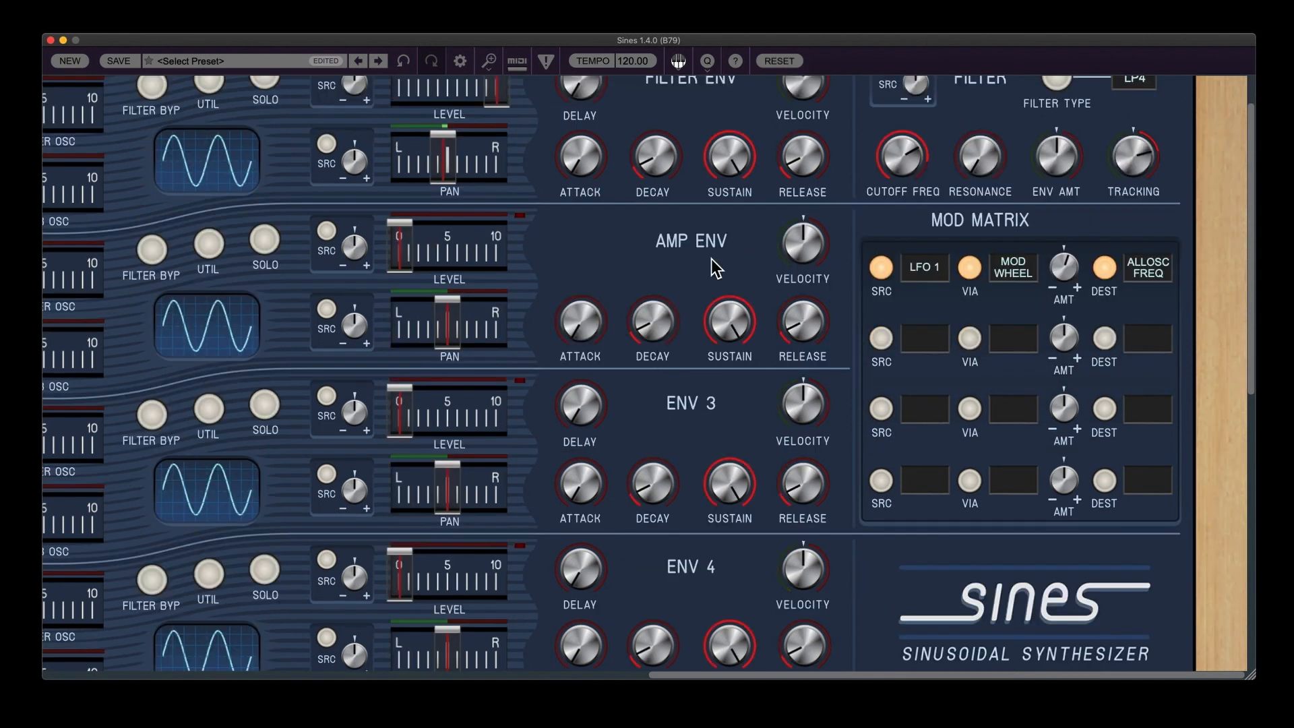
scroll(686, 412, down, 2)
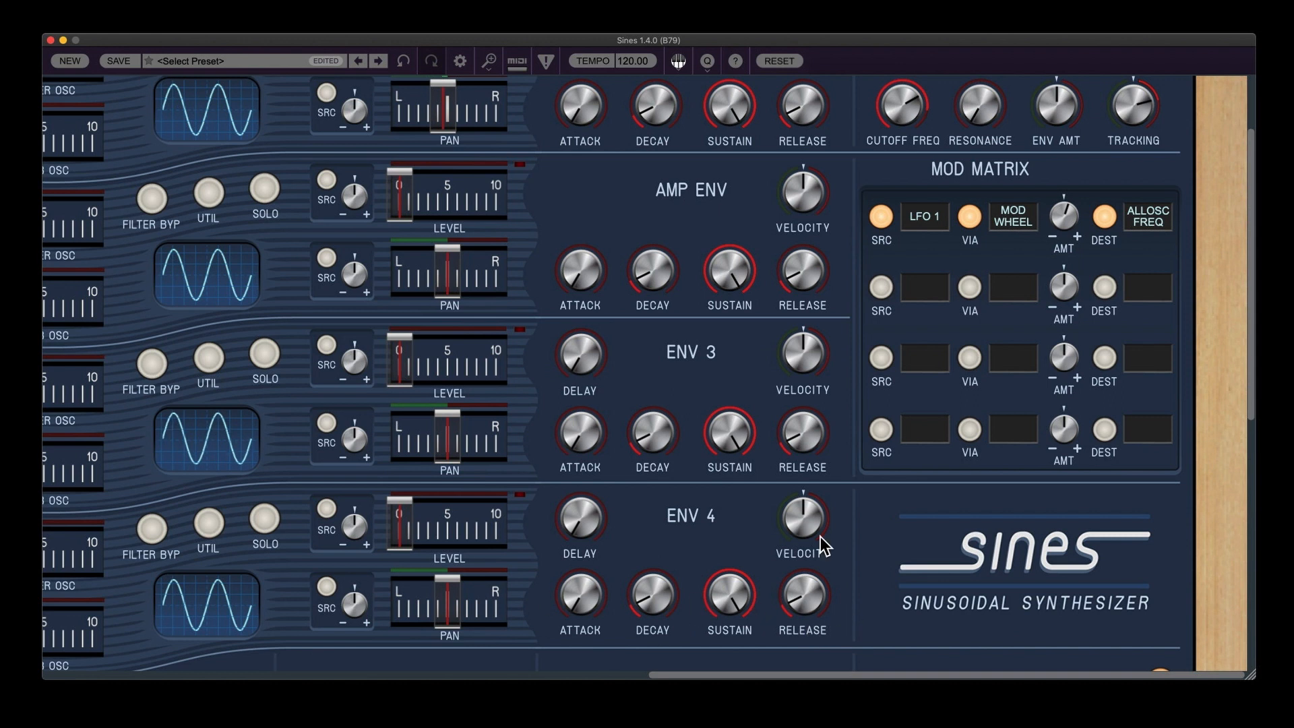
scroll(985, 330, up, 2)
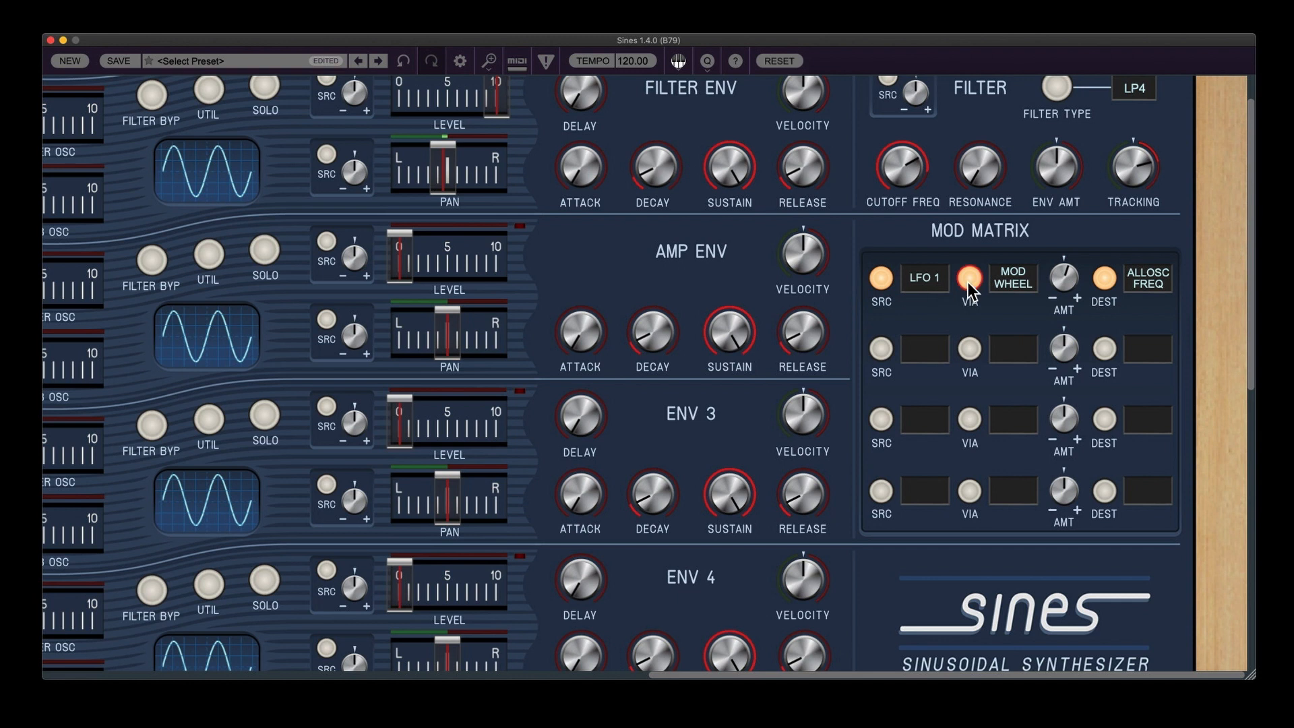
click(1112, 281)
mouse_move(1089, 294)
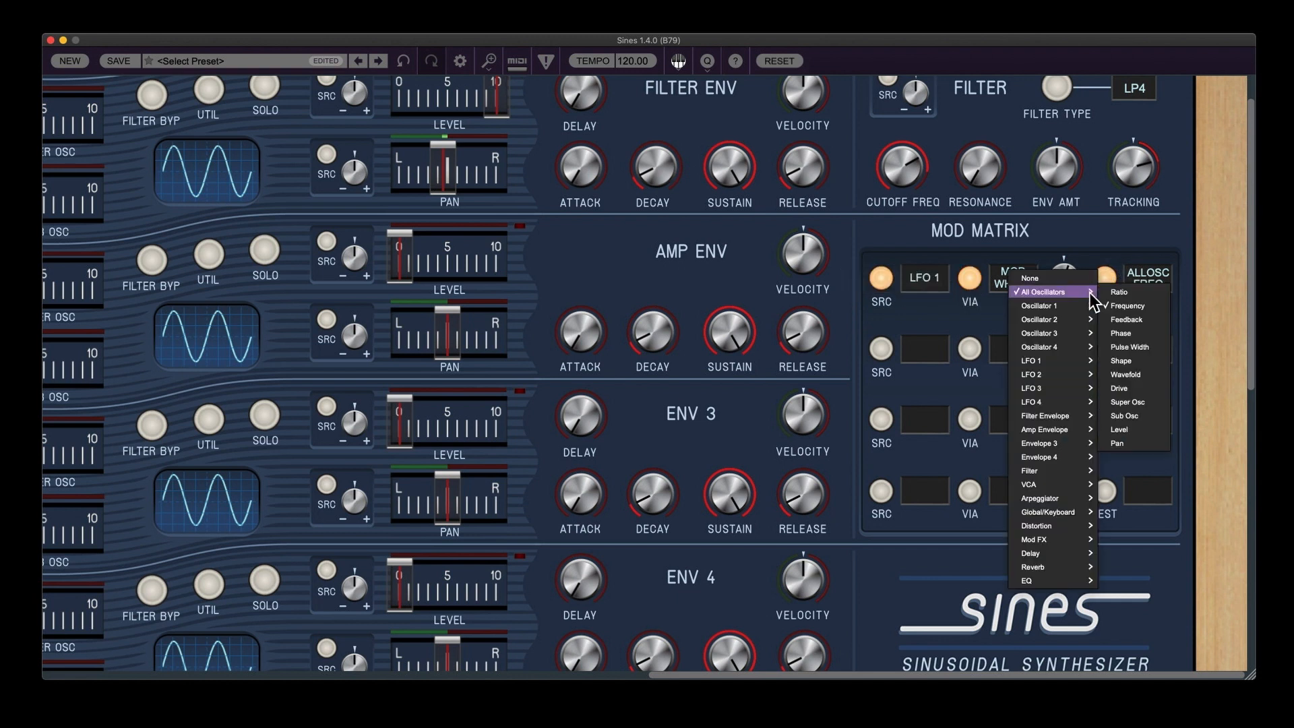
click(1142, 250)
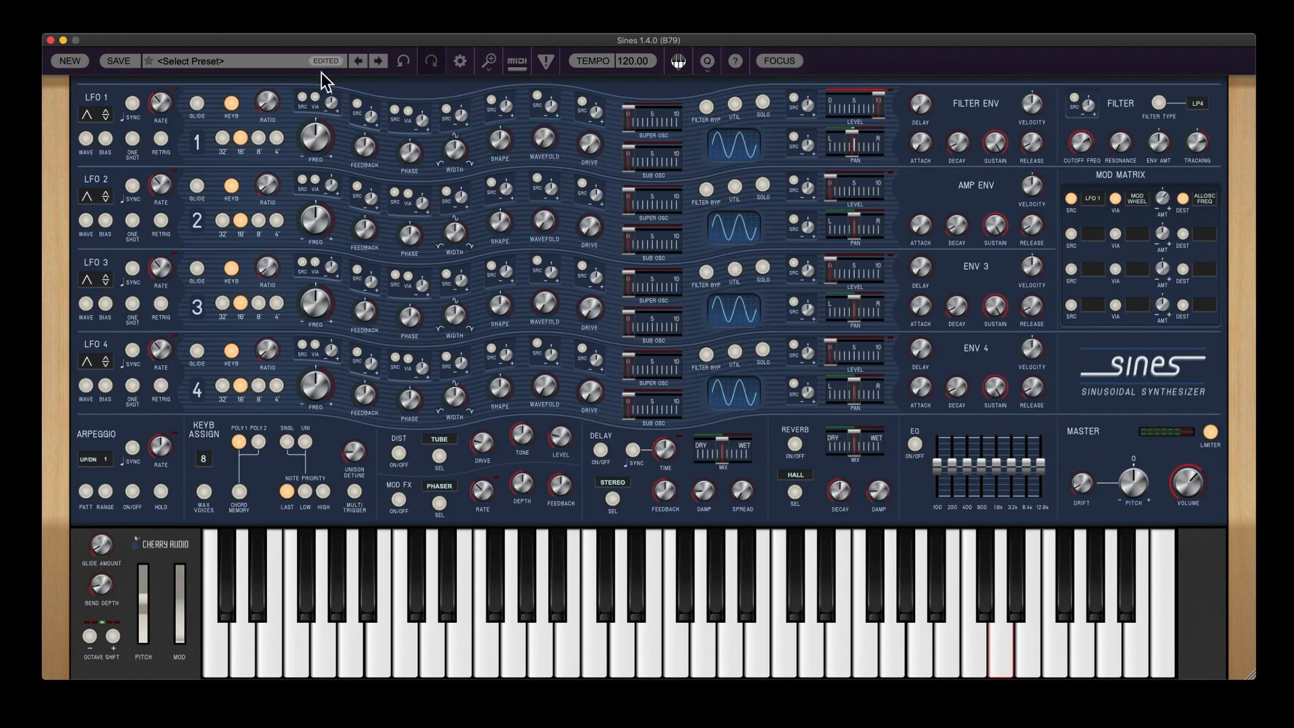
Step: Magnify the arpeggiator and keyboard assign sections and view the octave range, pattern and maximum voices options
click(769, 59)
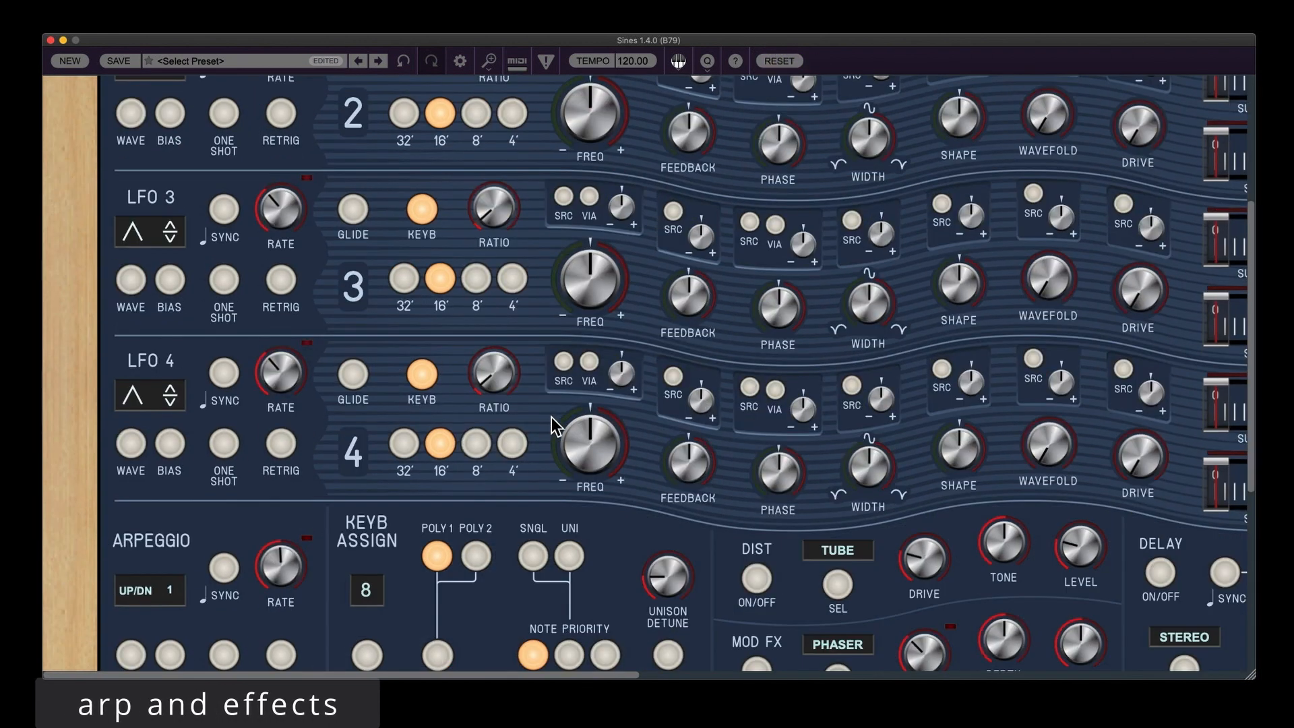
scroll(551, 418, down, 5)
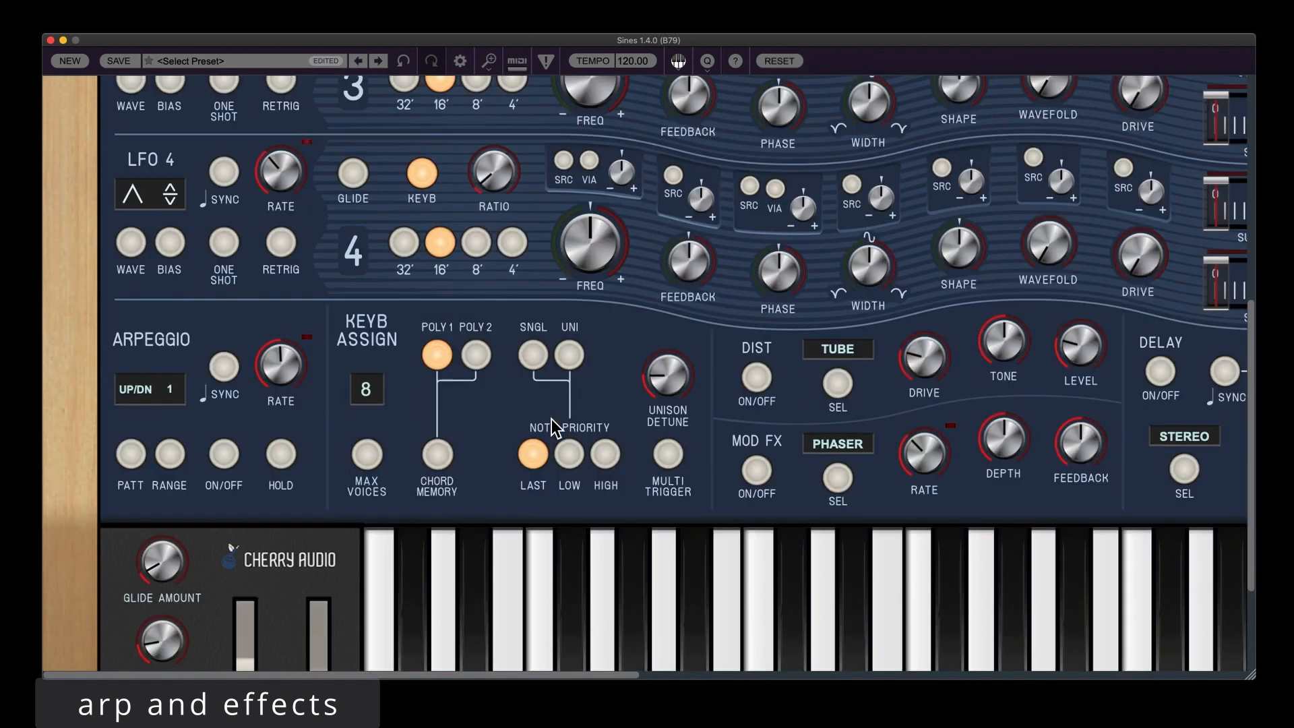
click(162, 390)
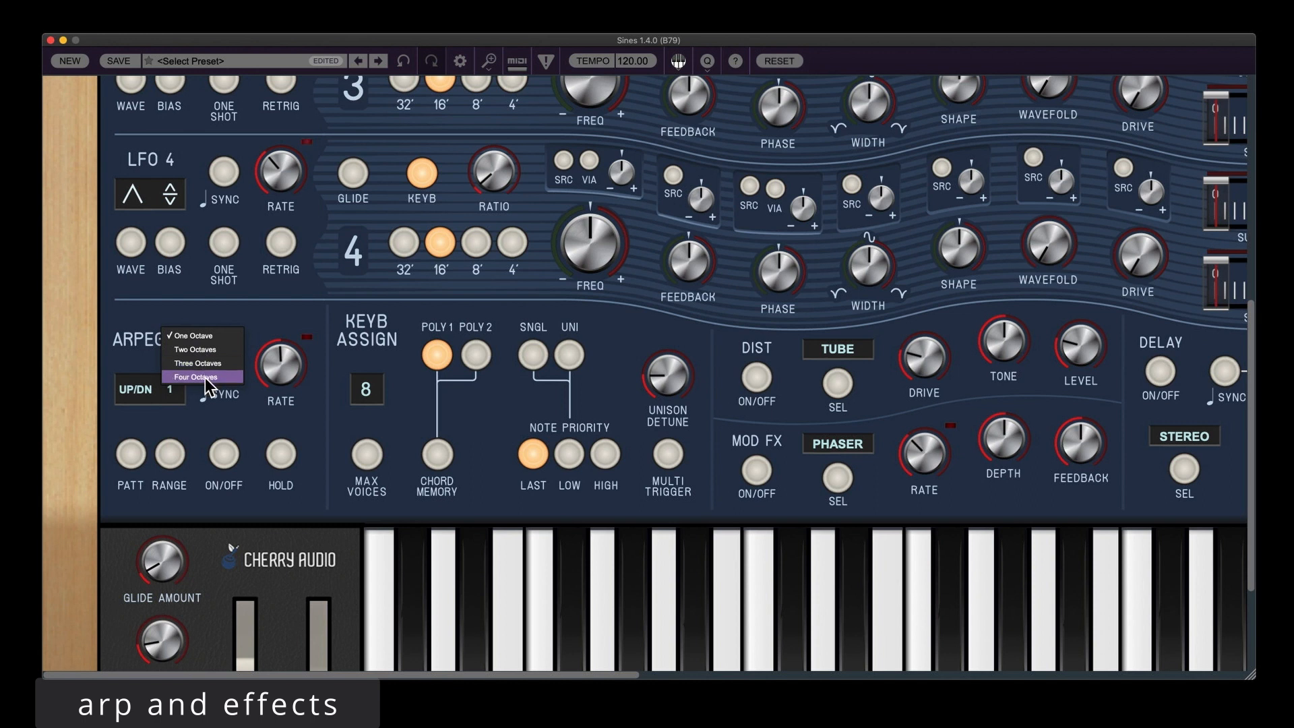
click(134, 442)
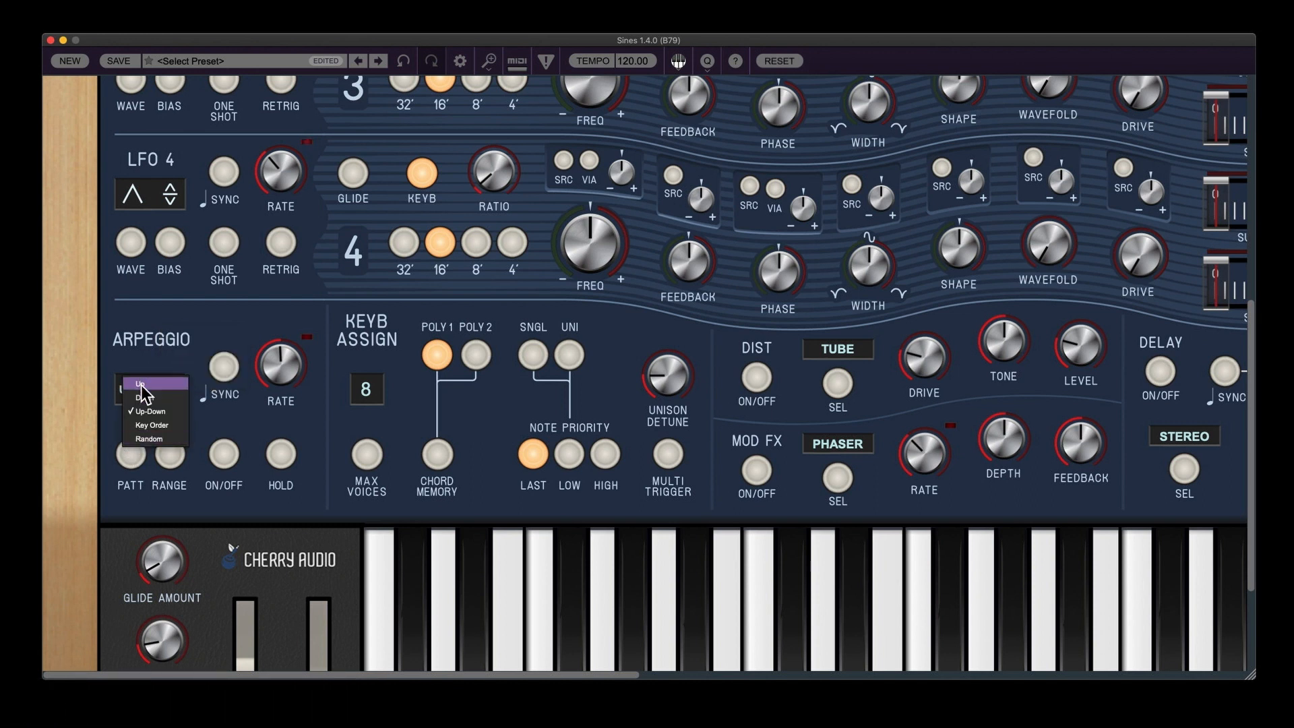
click(192, 421)
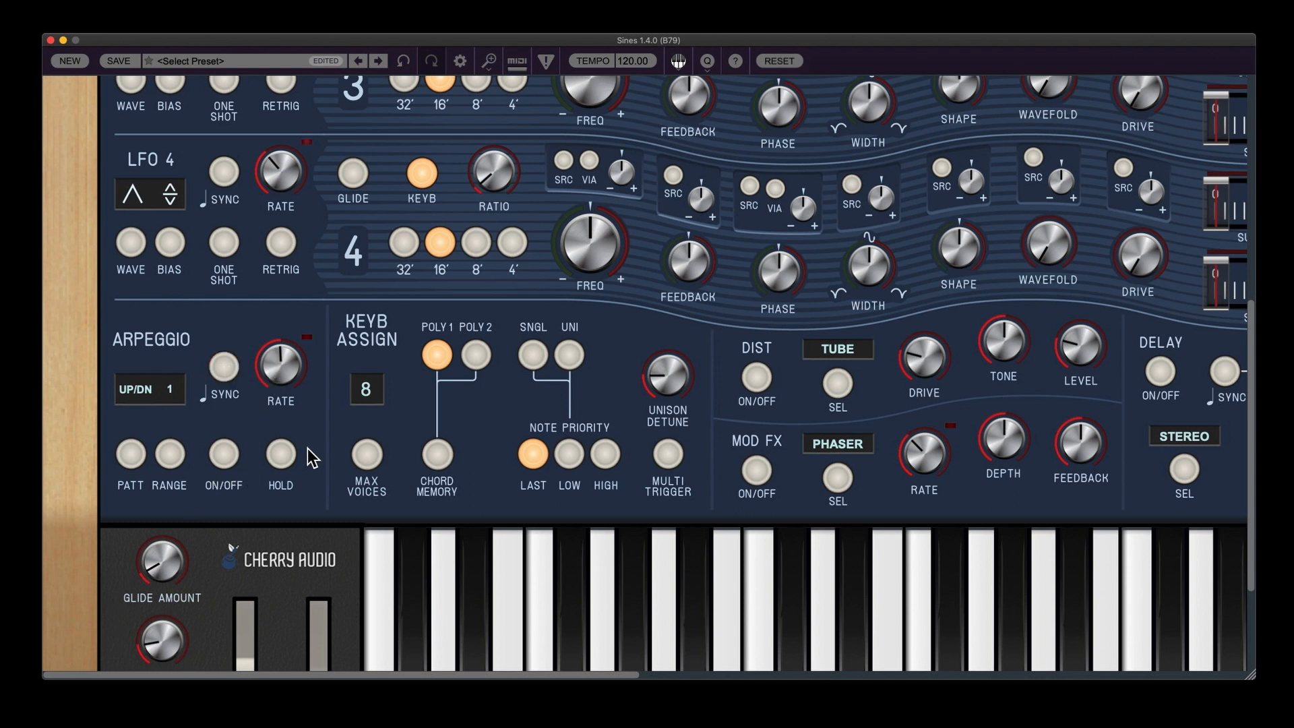
click(368, 389)
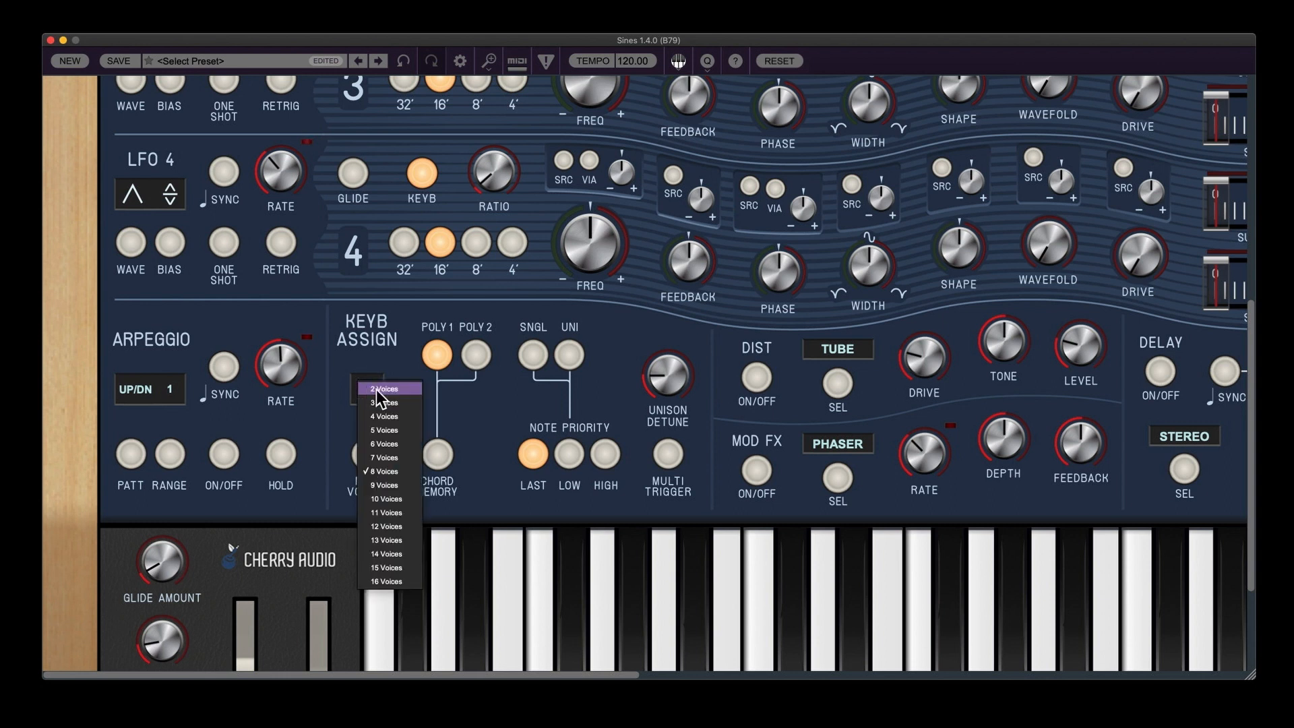
click(394, 352)
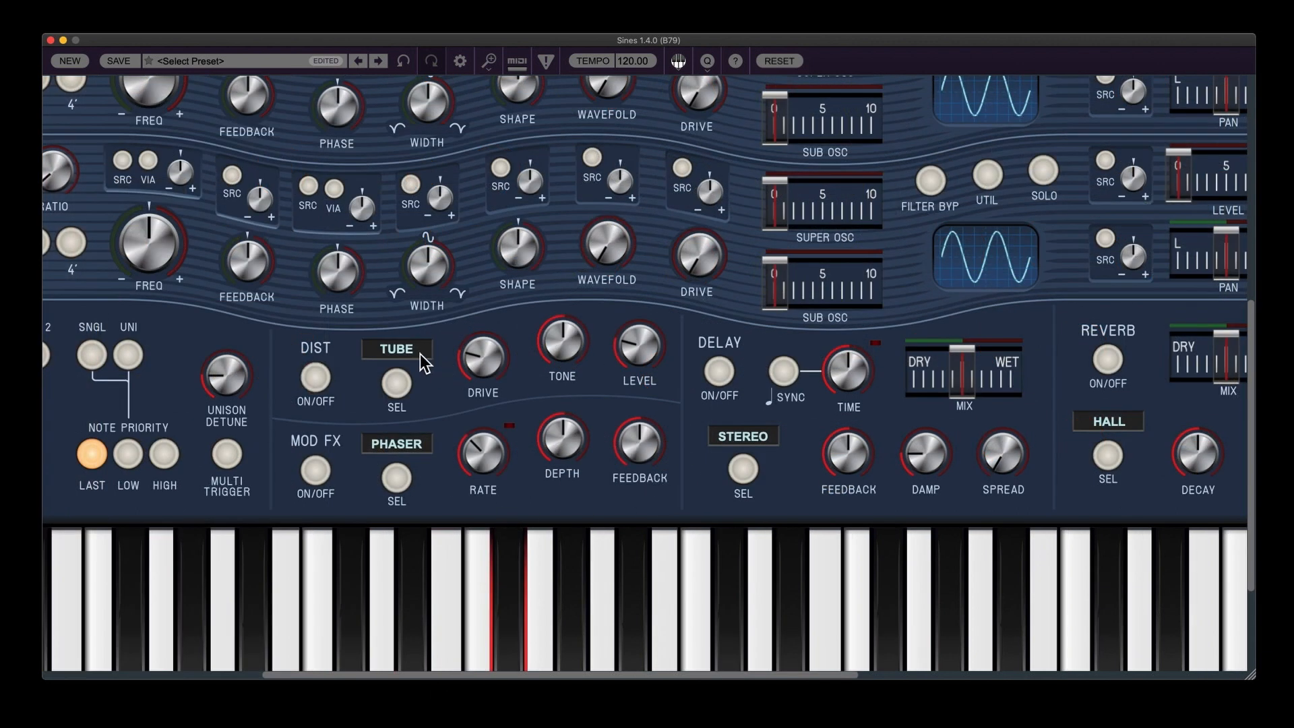
Step: View the available effect types for the distortion and Mod FX sections
click(419, 354)
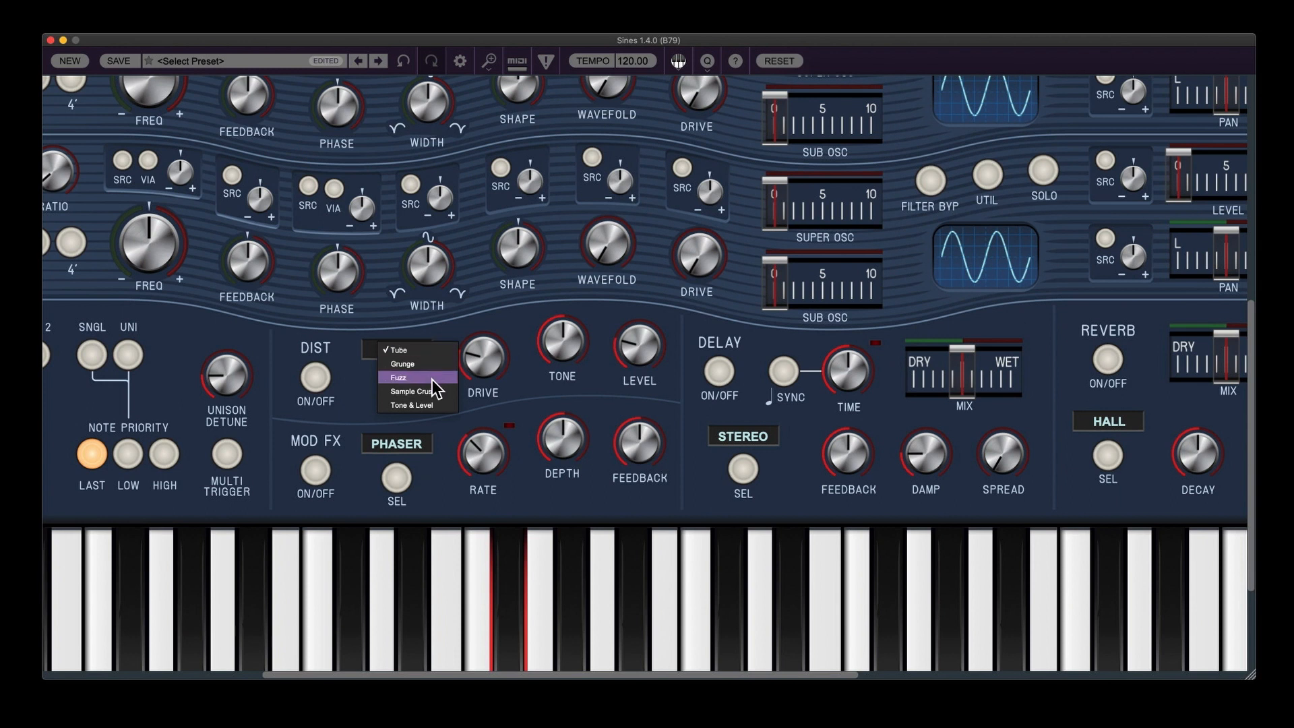
click(442, 327)
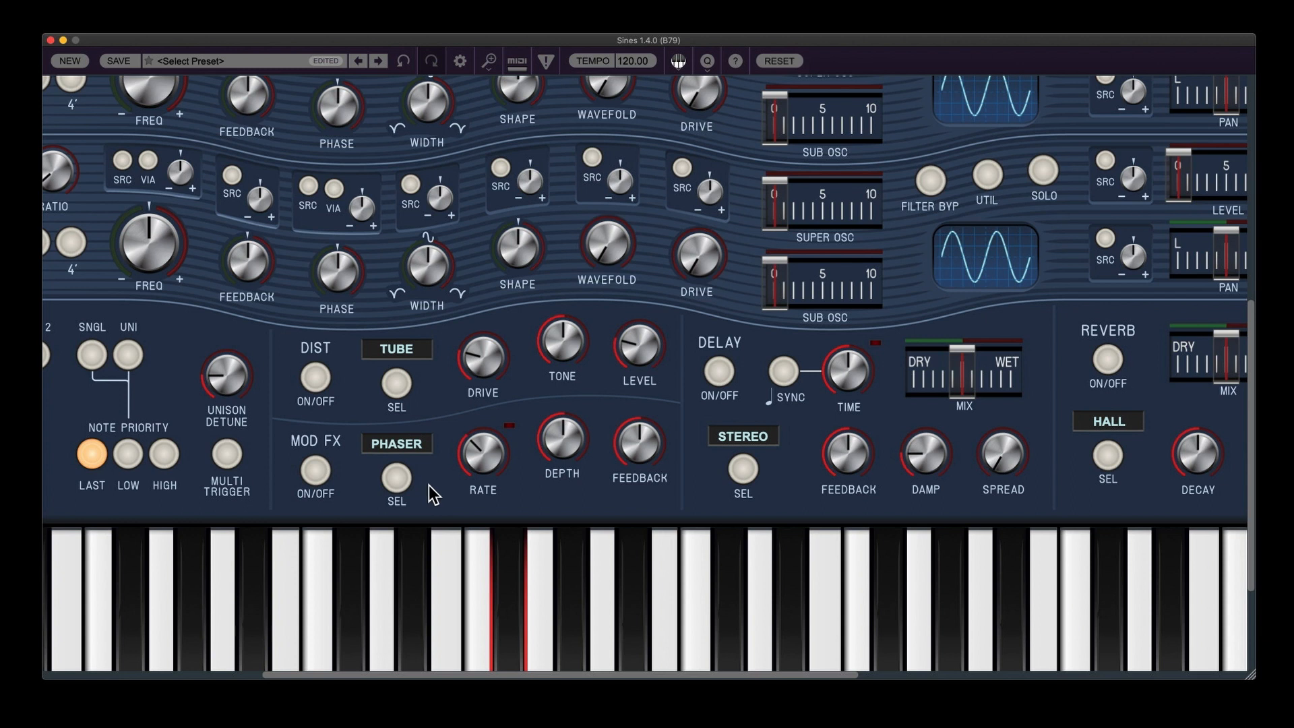
click(314, 471)
click(409, 443)
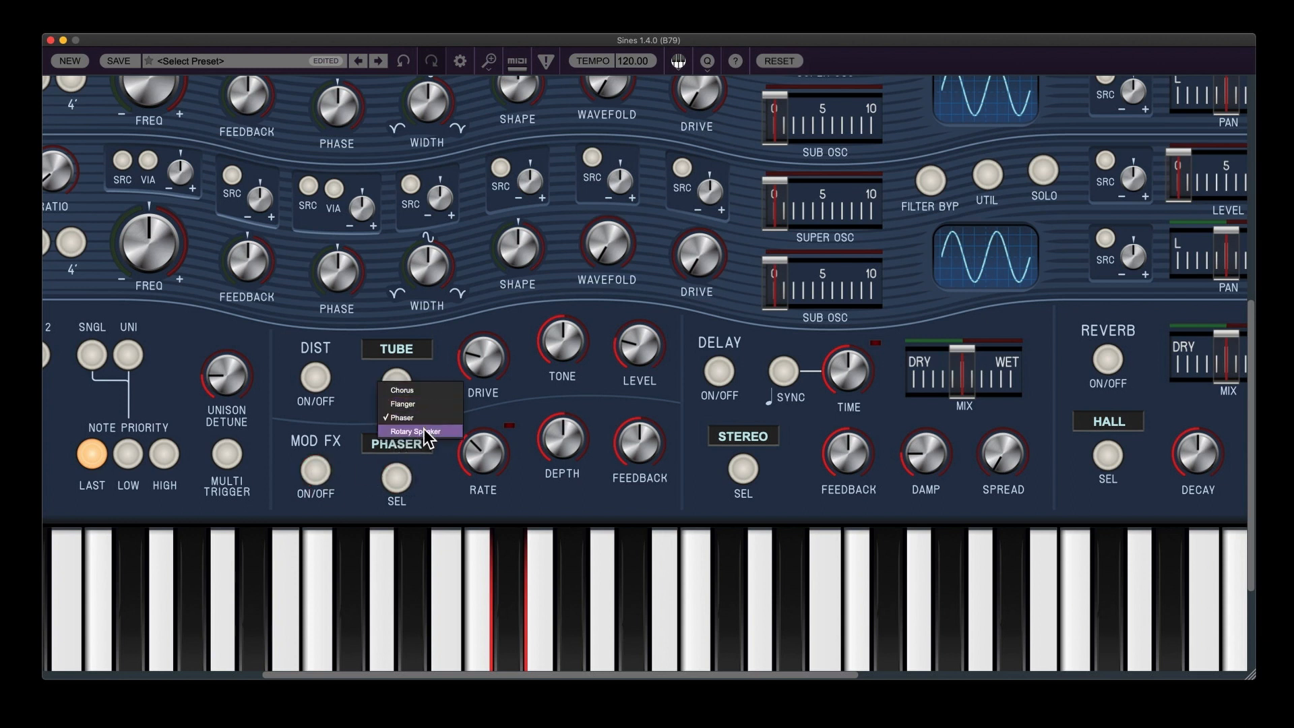
click(427, 513)
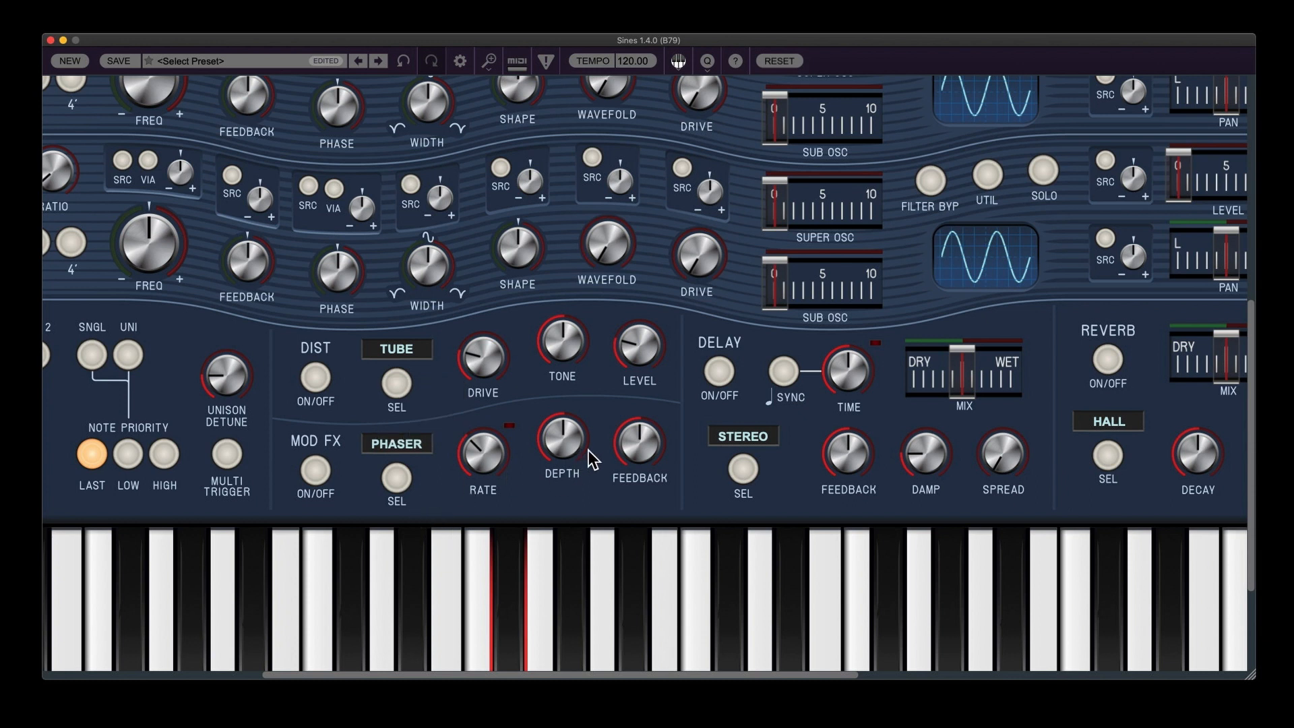
Step: View the available delay types and reverb types in the effects section
drag(464, 674, 586, 671)
click(496, 443)
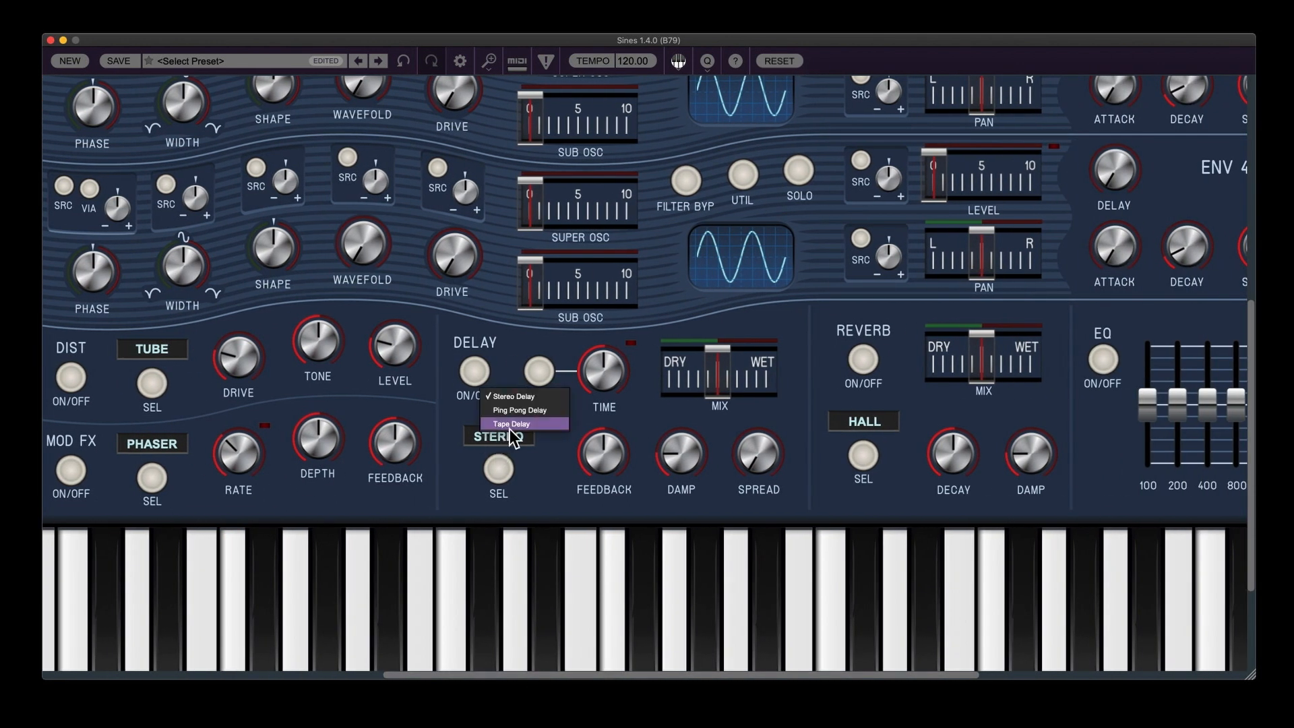
click(548, 454)
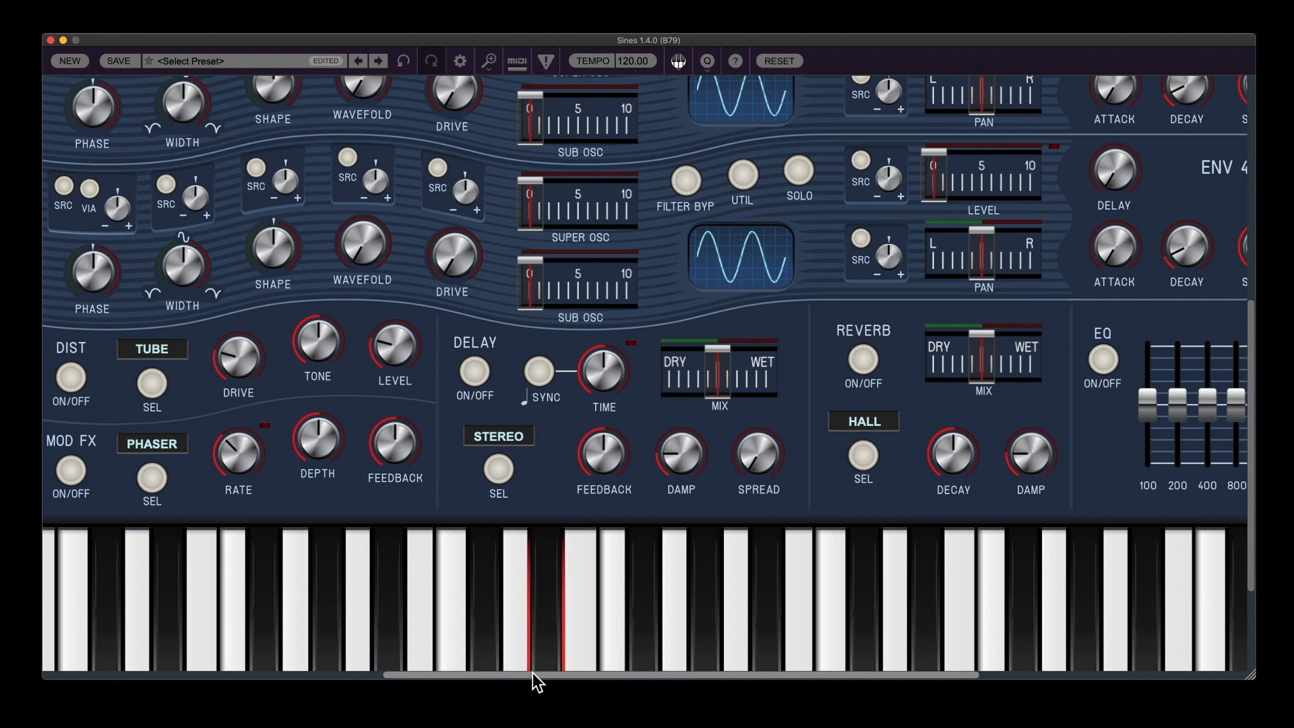
drag(534, 672, 766, 672)
click(402, 420)
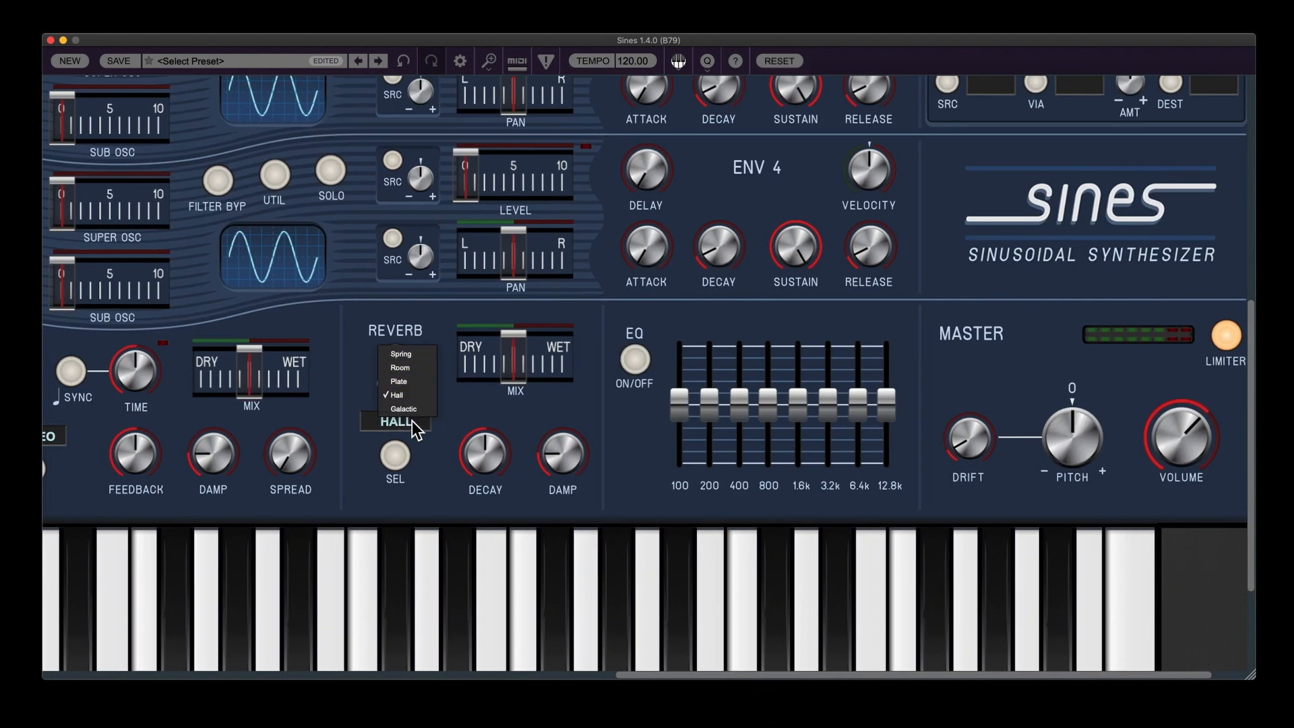
click(527, 412)
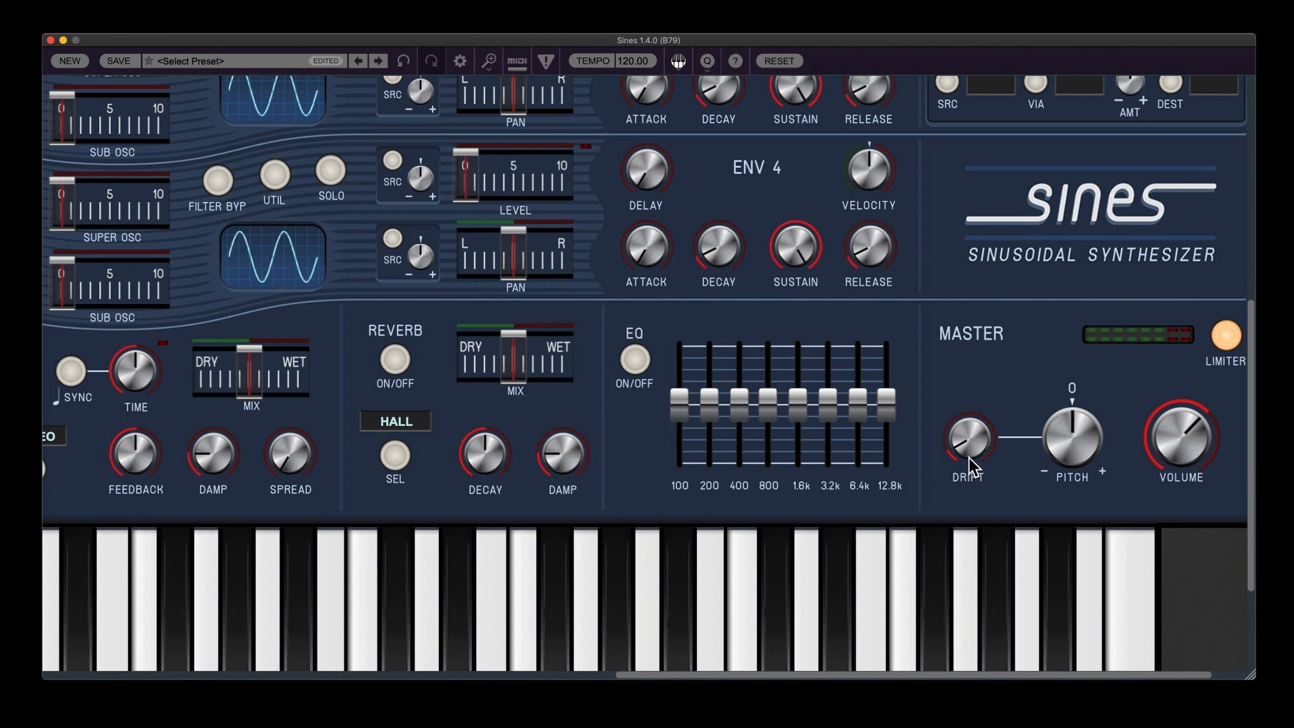
Step: Adjust the volume in the master section
scroll(1132, 438, up, 1)
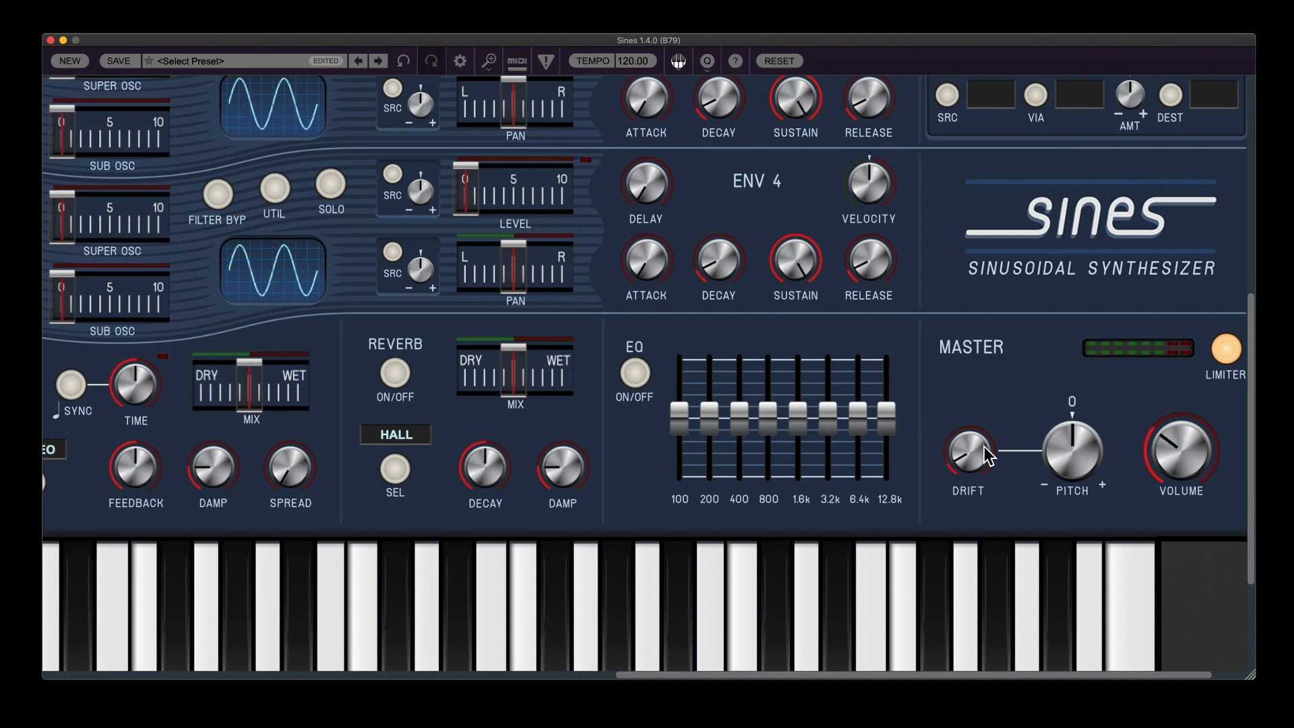
scroll(1091, 458, up, 1)
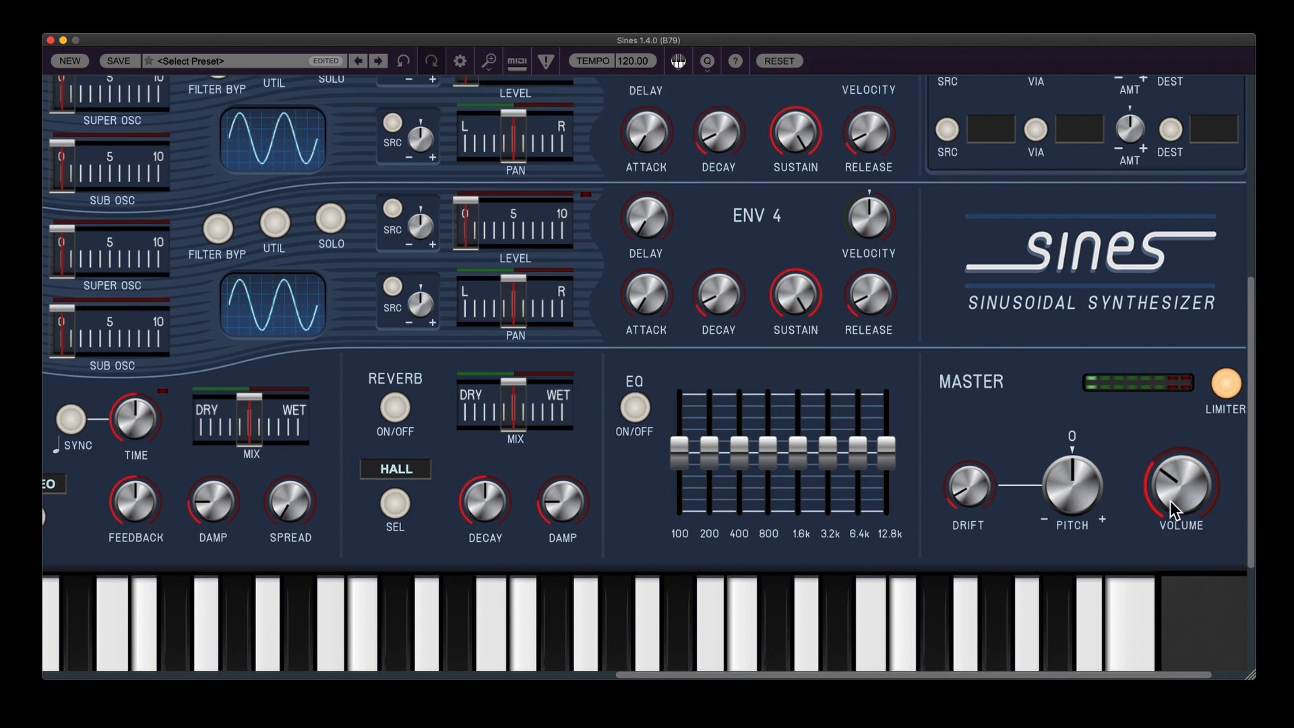
drag(1170, 500, 1139, 394)
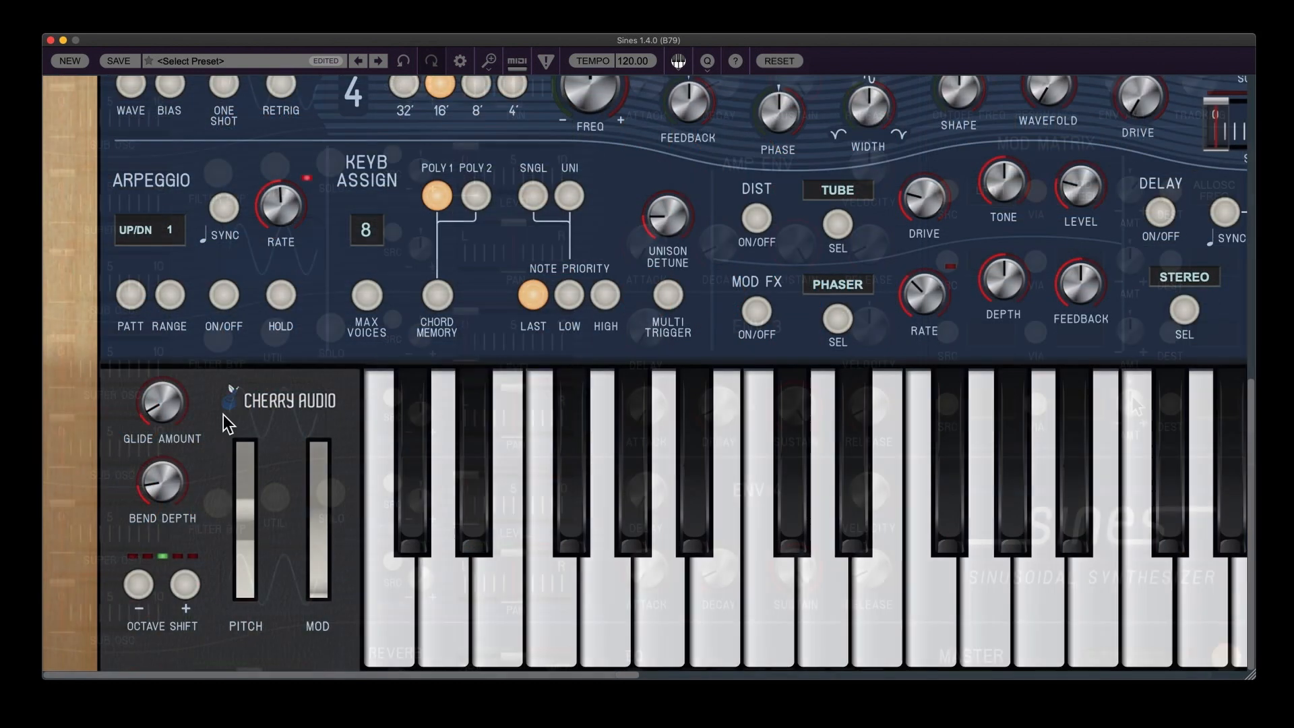
Step: Check the glide and bend depth controls, and try the octave shift down and back up
mouse_move(162, 491)
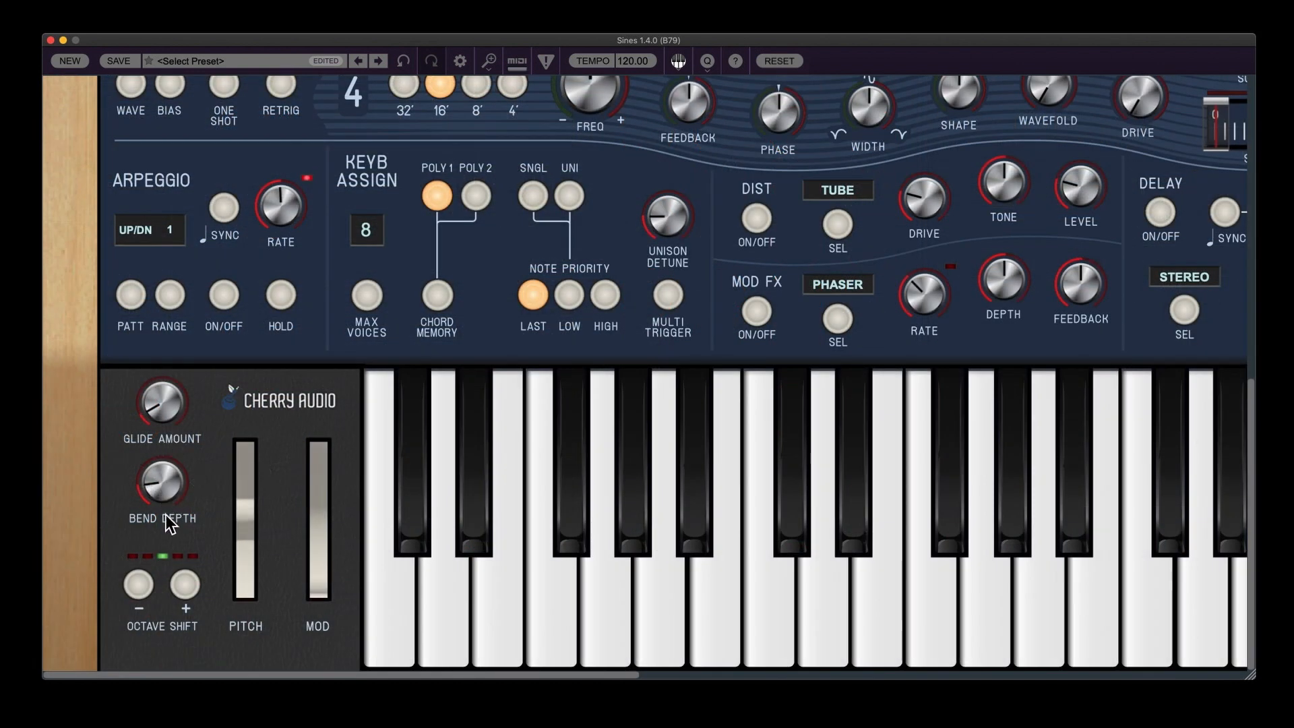
click(119, 581)
click(178, 581)
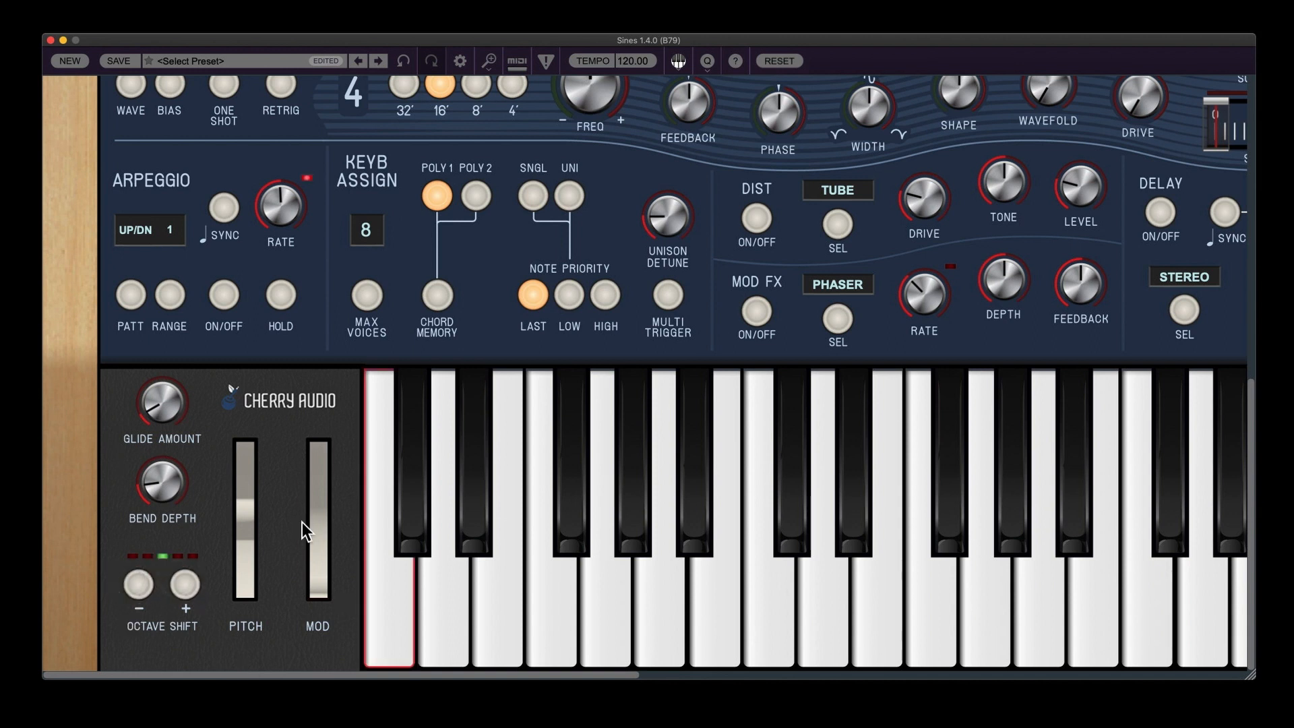
Step: Restore the full panel view, then raise oscillator 1's wavefold amount and its level
click(794, 60)
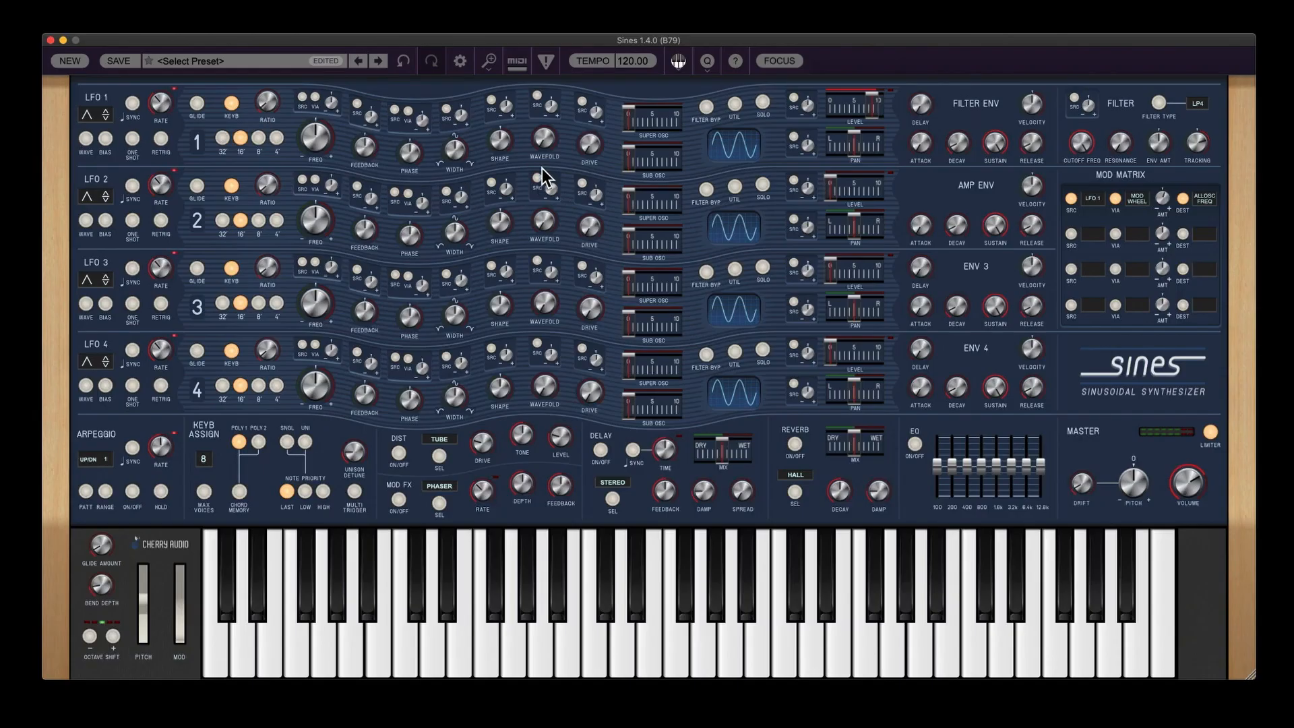
drag(540, 147, 538, 20)
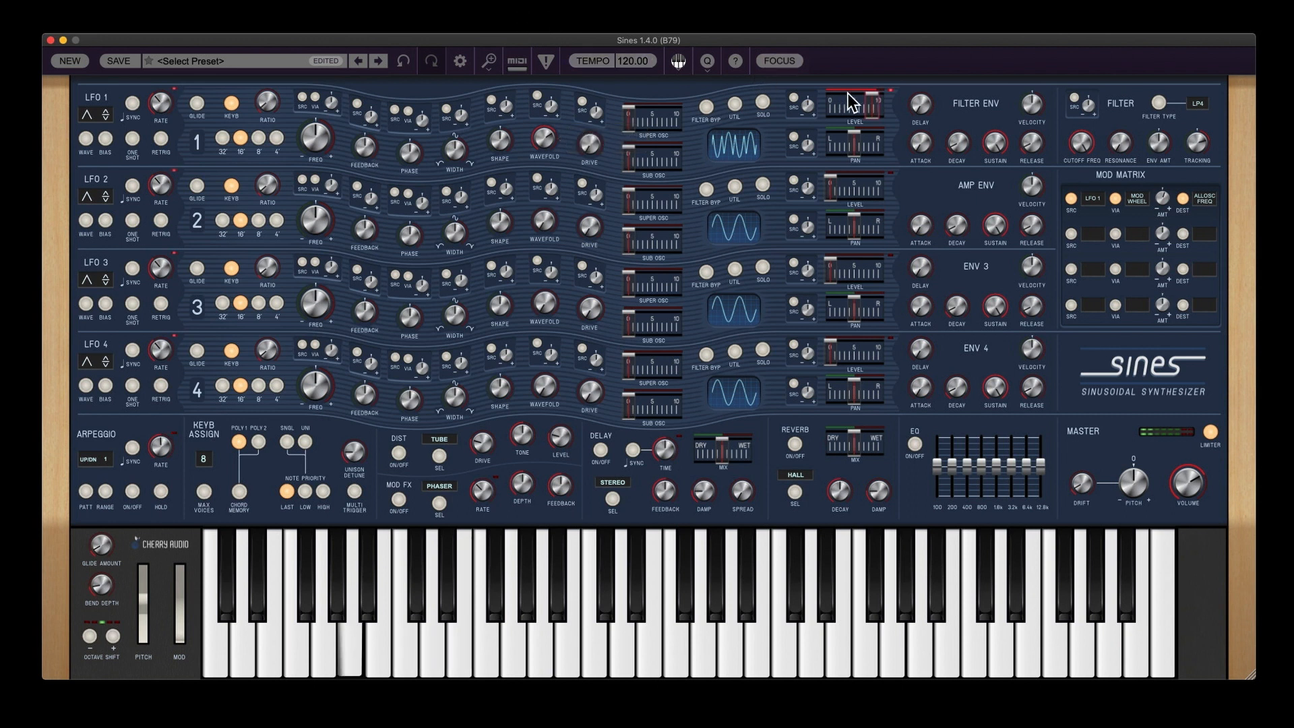
drag(871, 96, 879, 97)
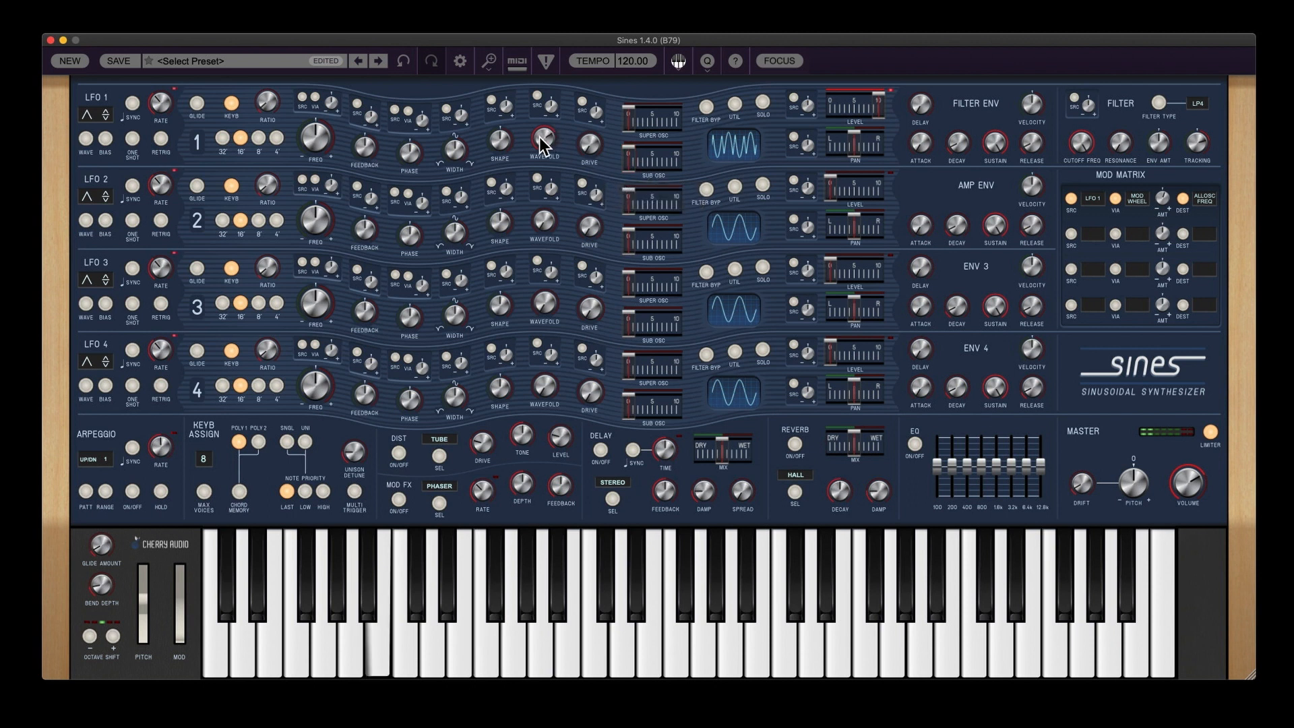
drag(539, 136, 507, 118)
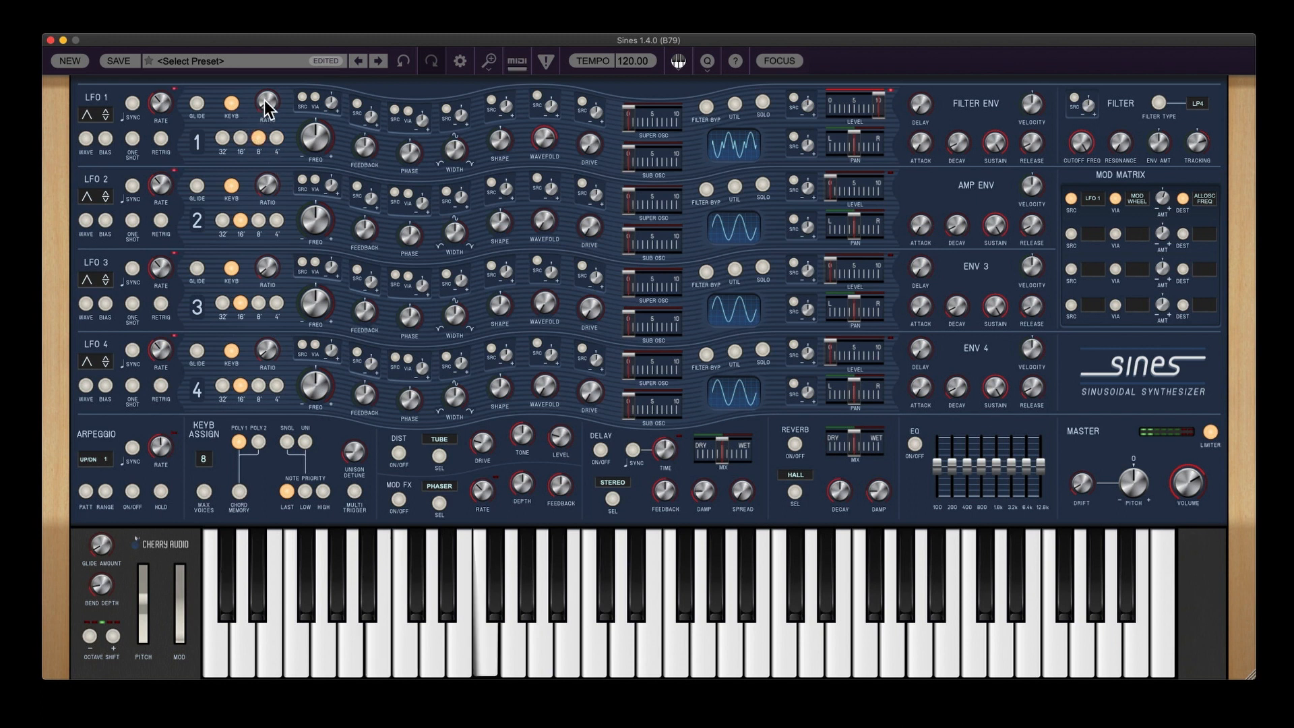
Step: Sweep oscillator 1's ratio up to 6 and back down, and set its width to 50.9%
drag(261, 95, 261, 71)
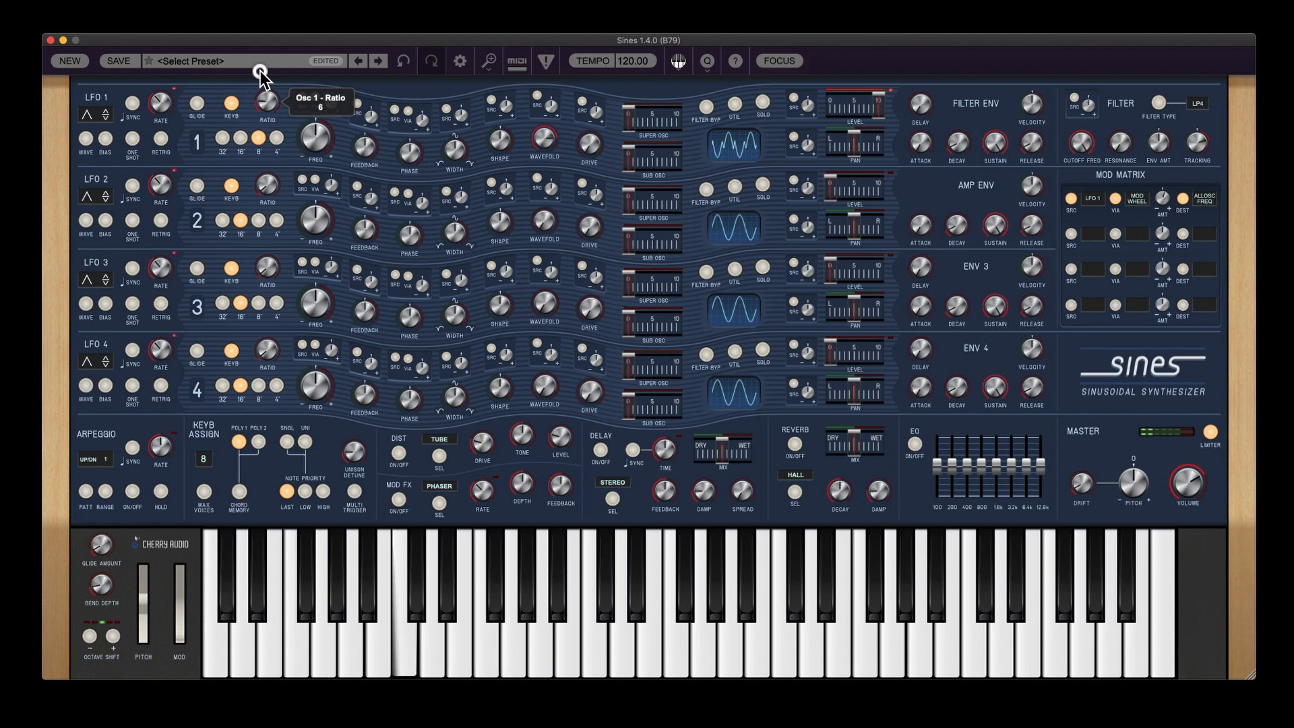
drag(261, 71, 251, 99)
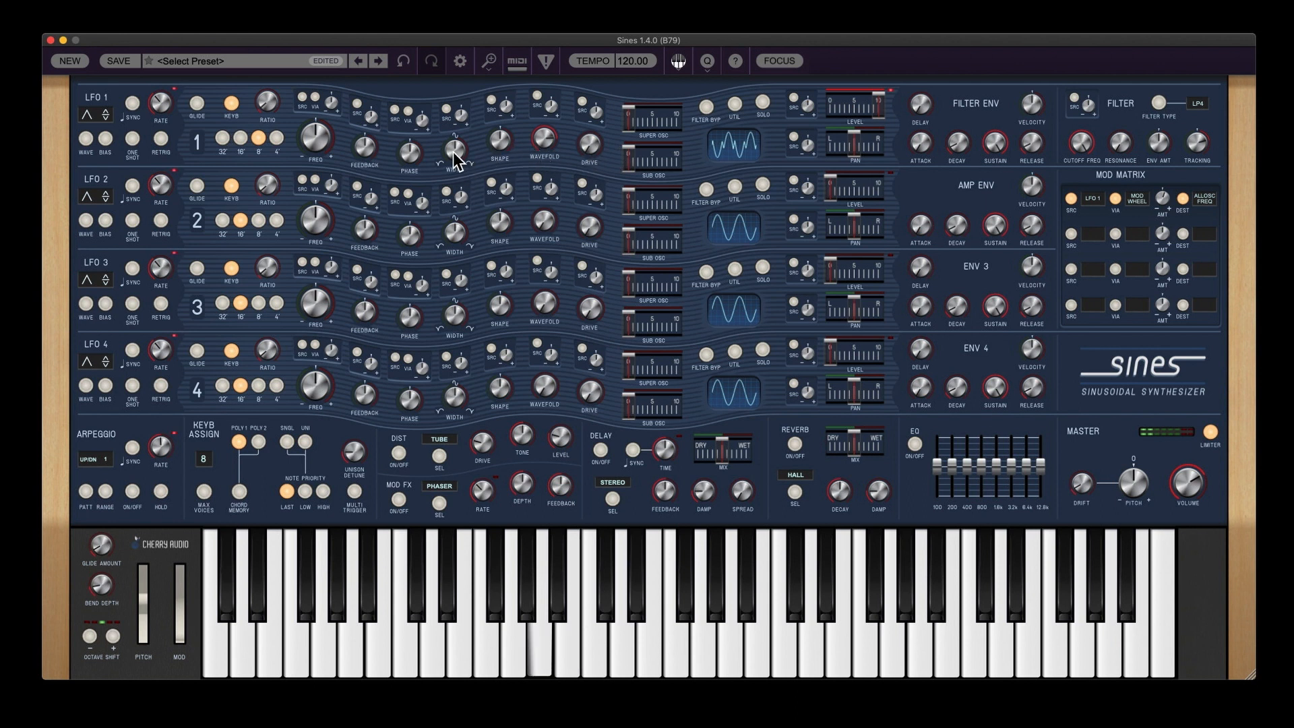
mouse_move(454, 154)
drag(454, 155, 404, 154)
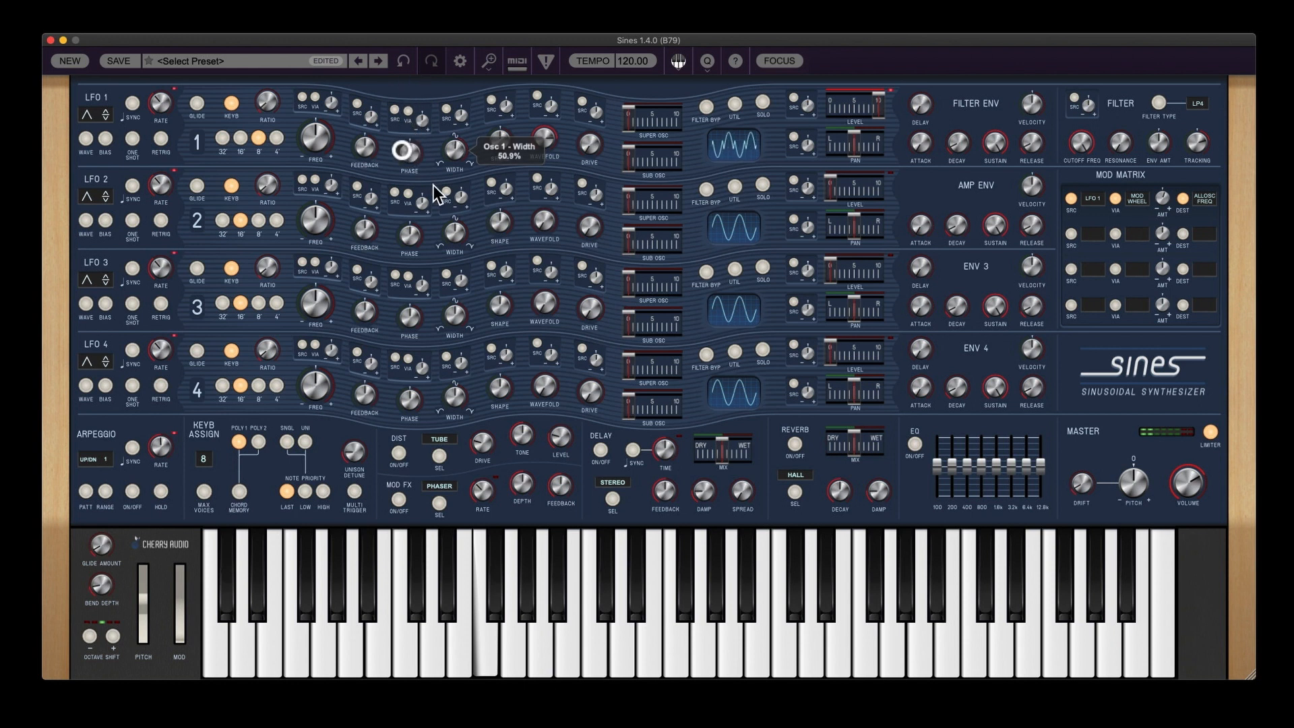
Step: Try oscillator 1 in the 4' range and sweep its tuning away from centre and back
click(309, 139)
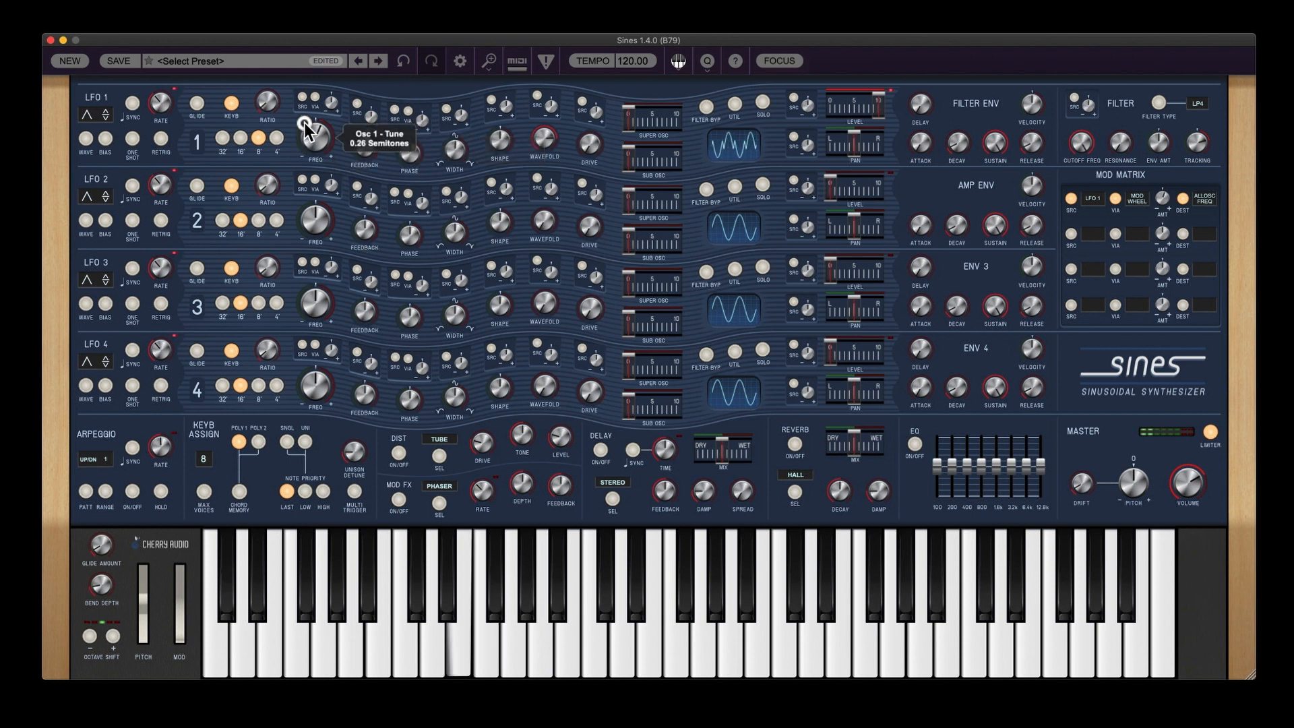
click(299, 95)
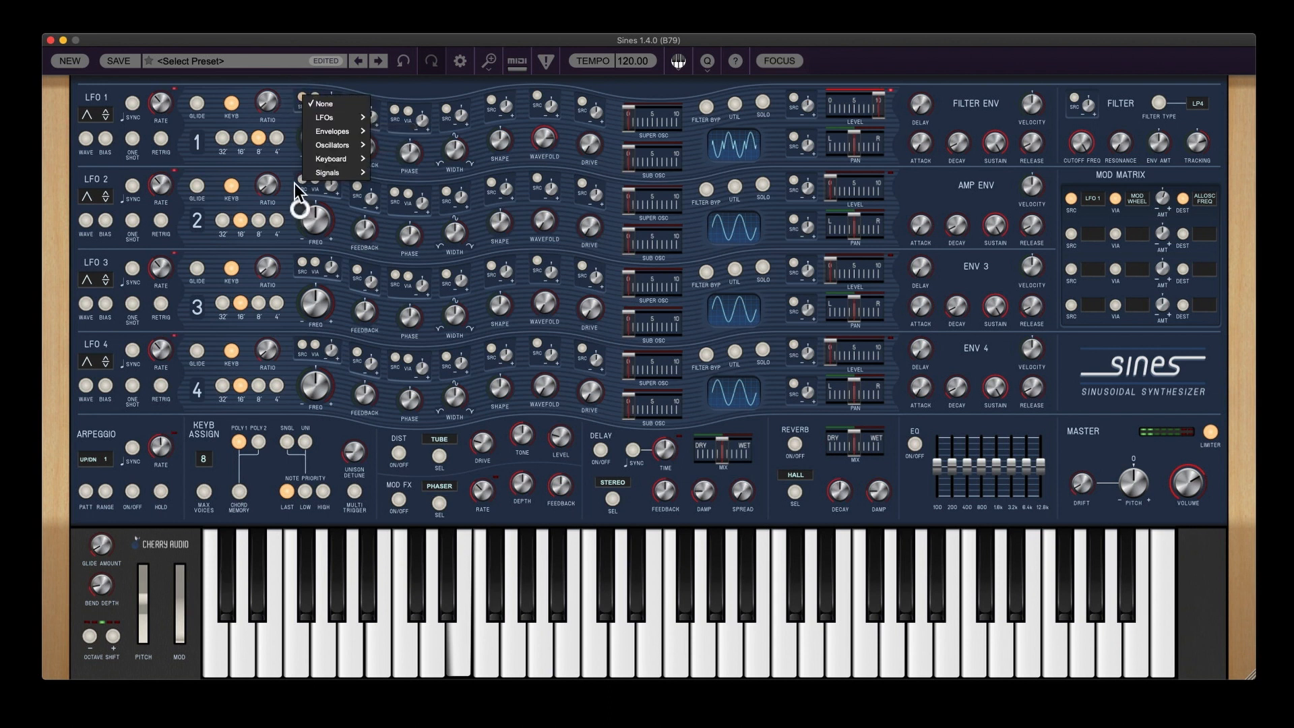
click(282, 135)
click(315, 152)
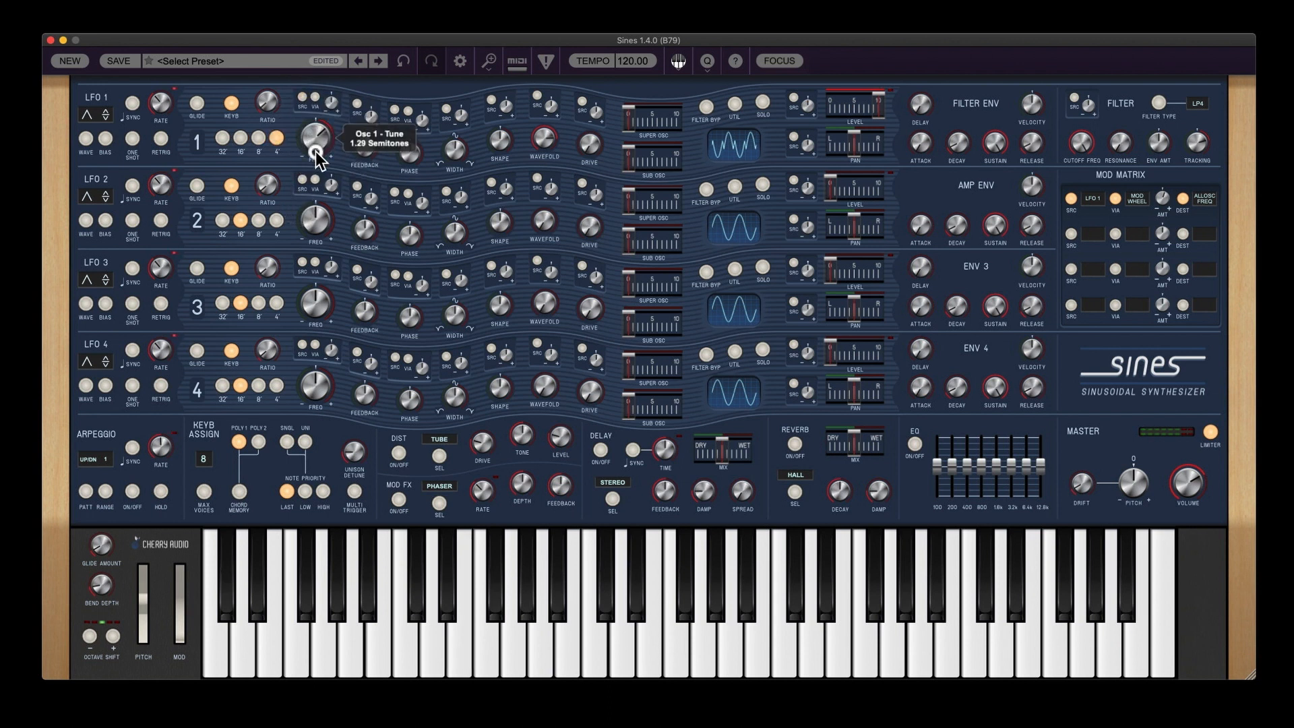
drag(324, 169, 248, 177)
Step: Adjust oscillator 1's feedback, phase and width to reshape its waveform
drag(355, 148, 350, 115)
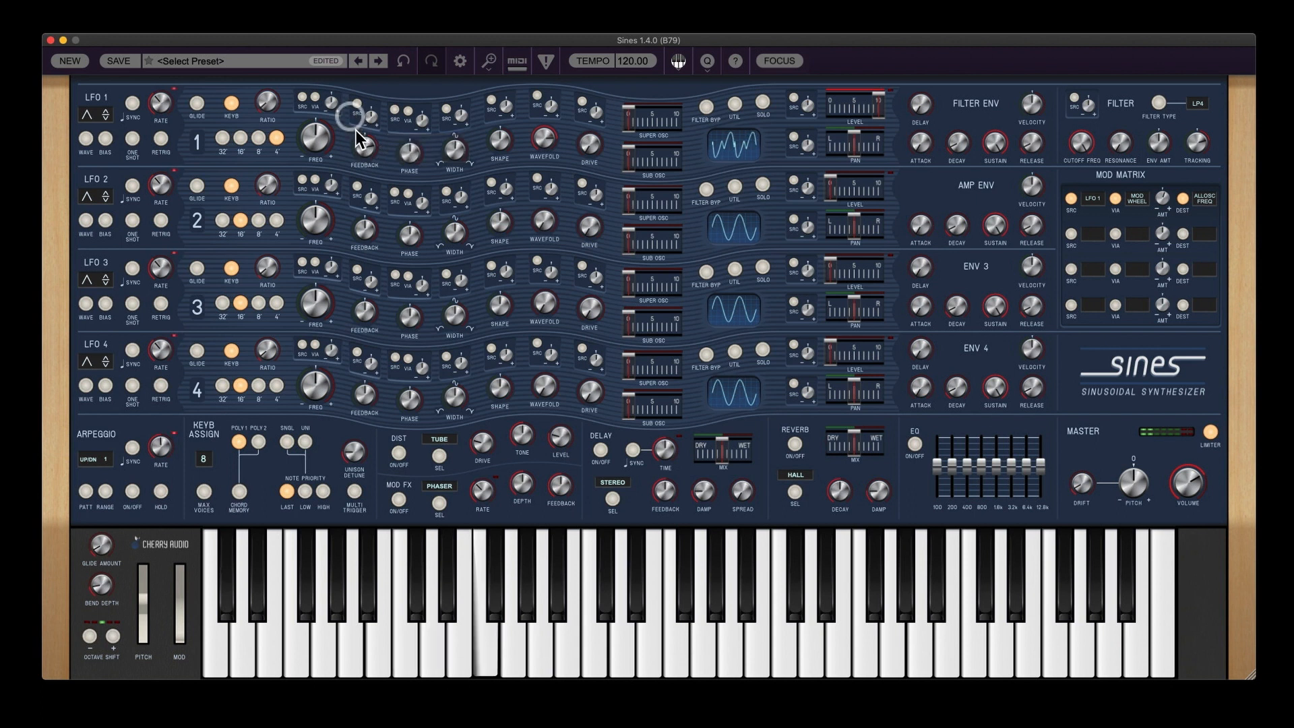
drag(407, 156, 398, 199)
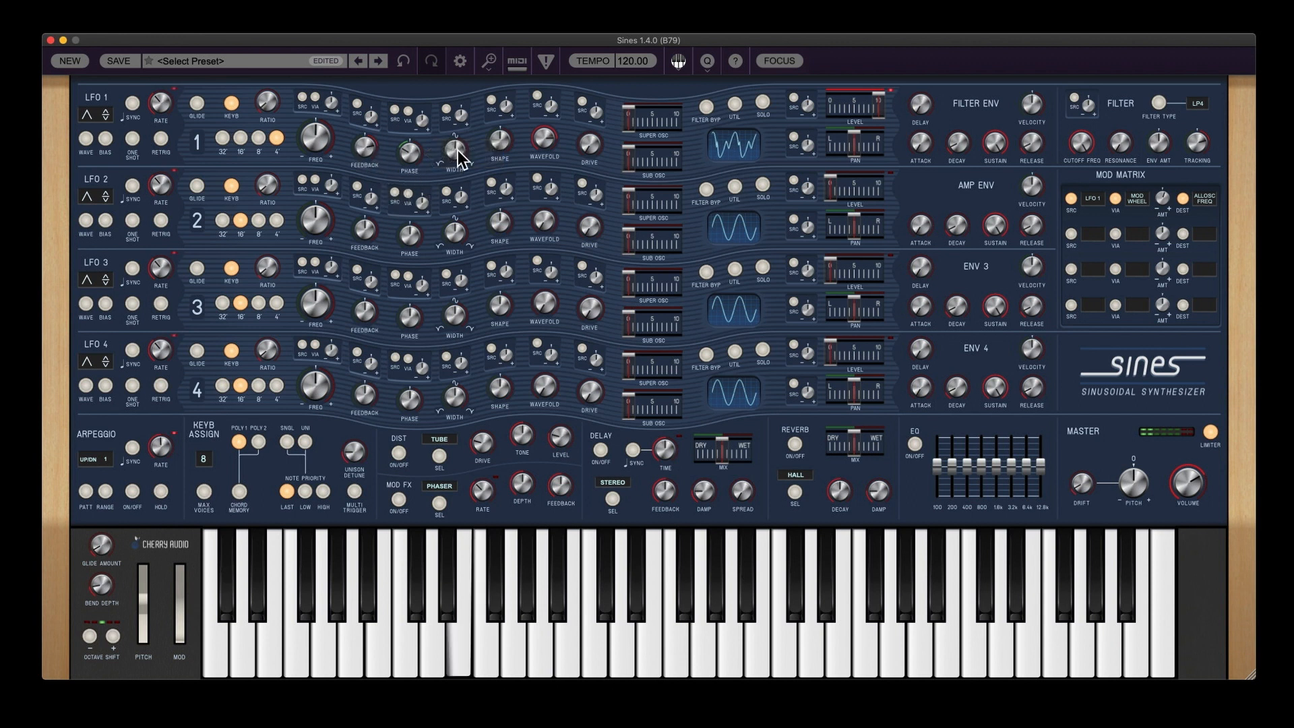
drag(458, 151, 395, 151)
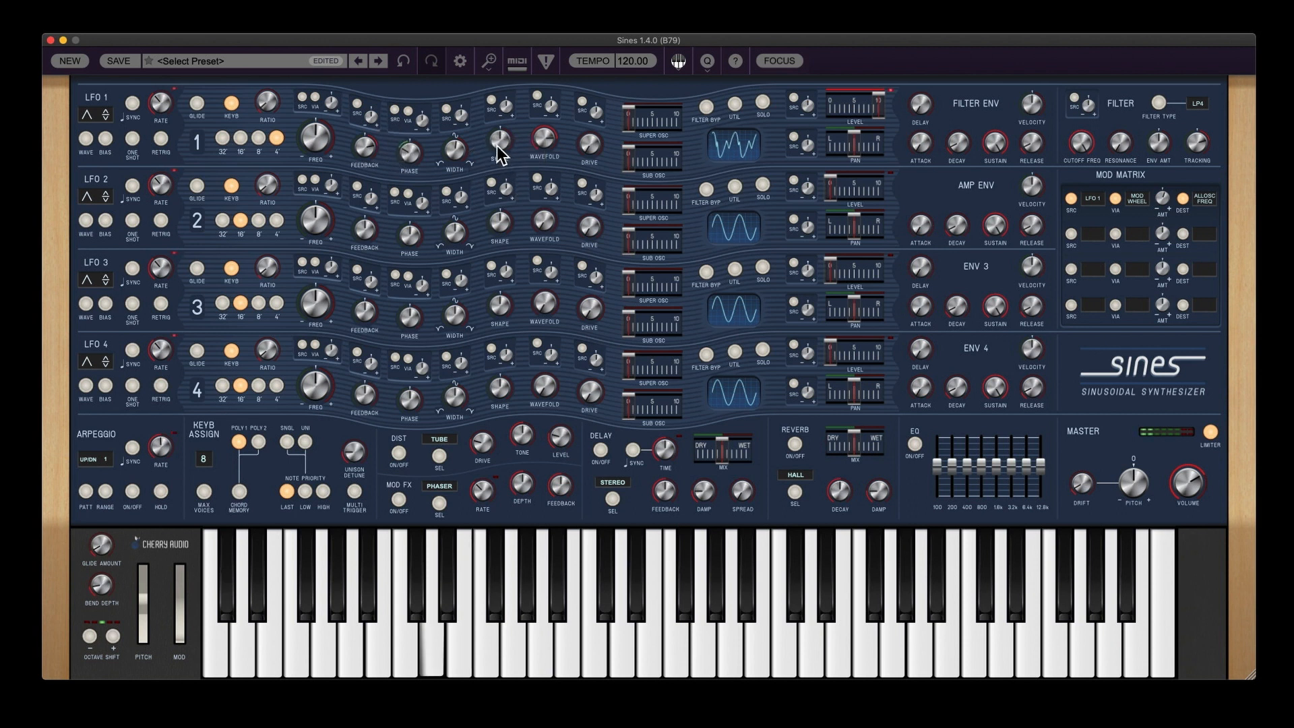
Step: Sweep oscillator 1's shape in both directions, settle on a new shape, and try out its drive
drag(500, 155, 471, 286)
drag(499, 159, 462, 115)
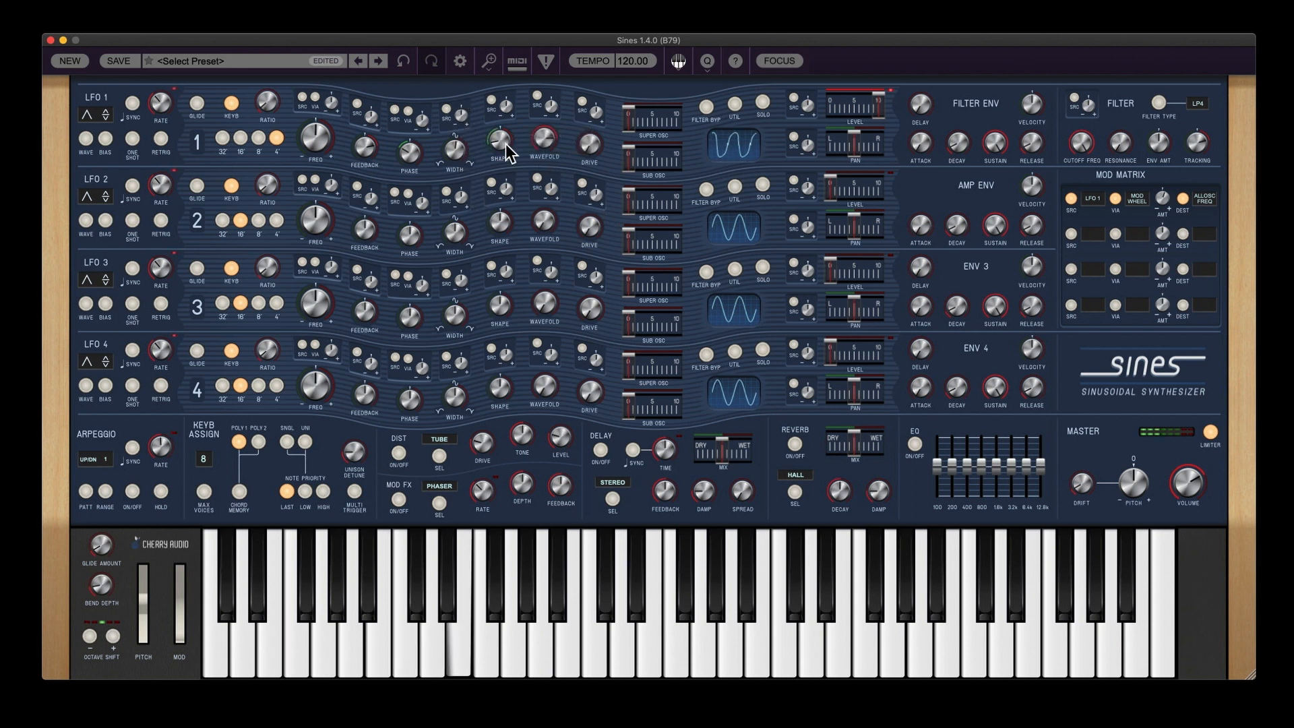
drag(507, 151, 504, 148)
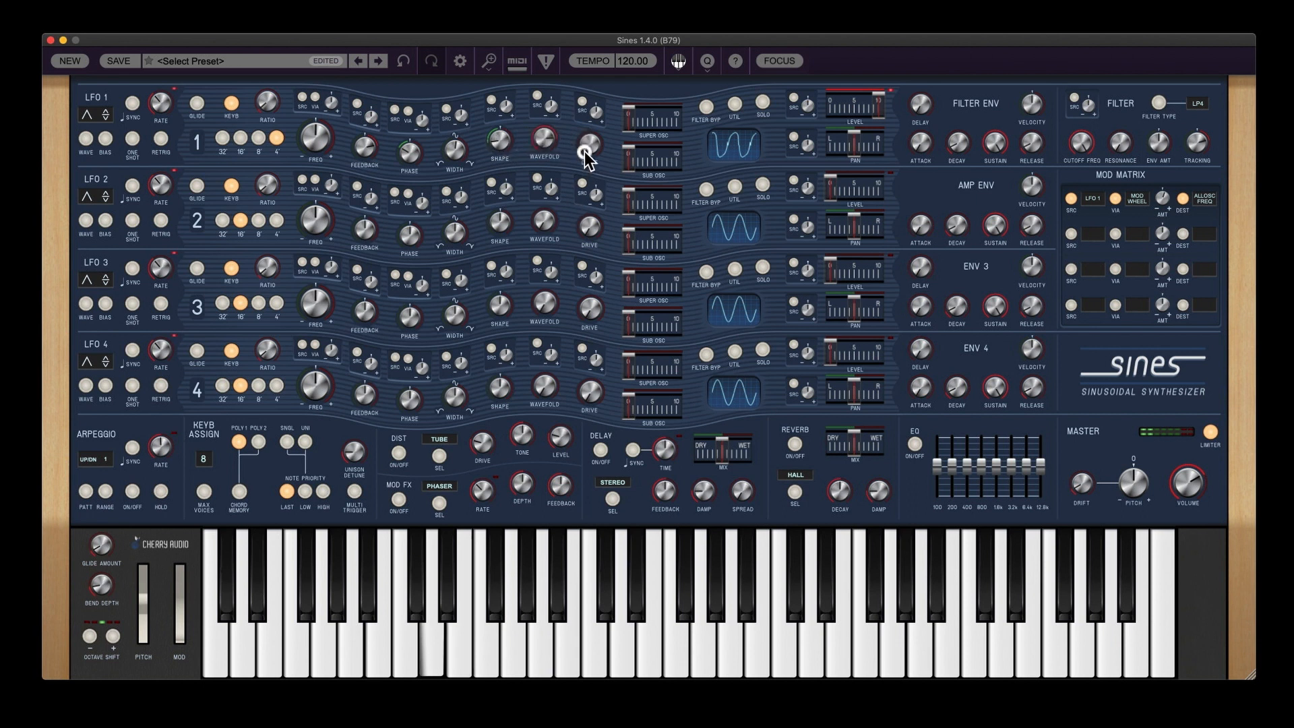
drag(585, 151, 558, 128)
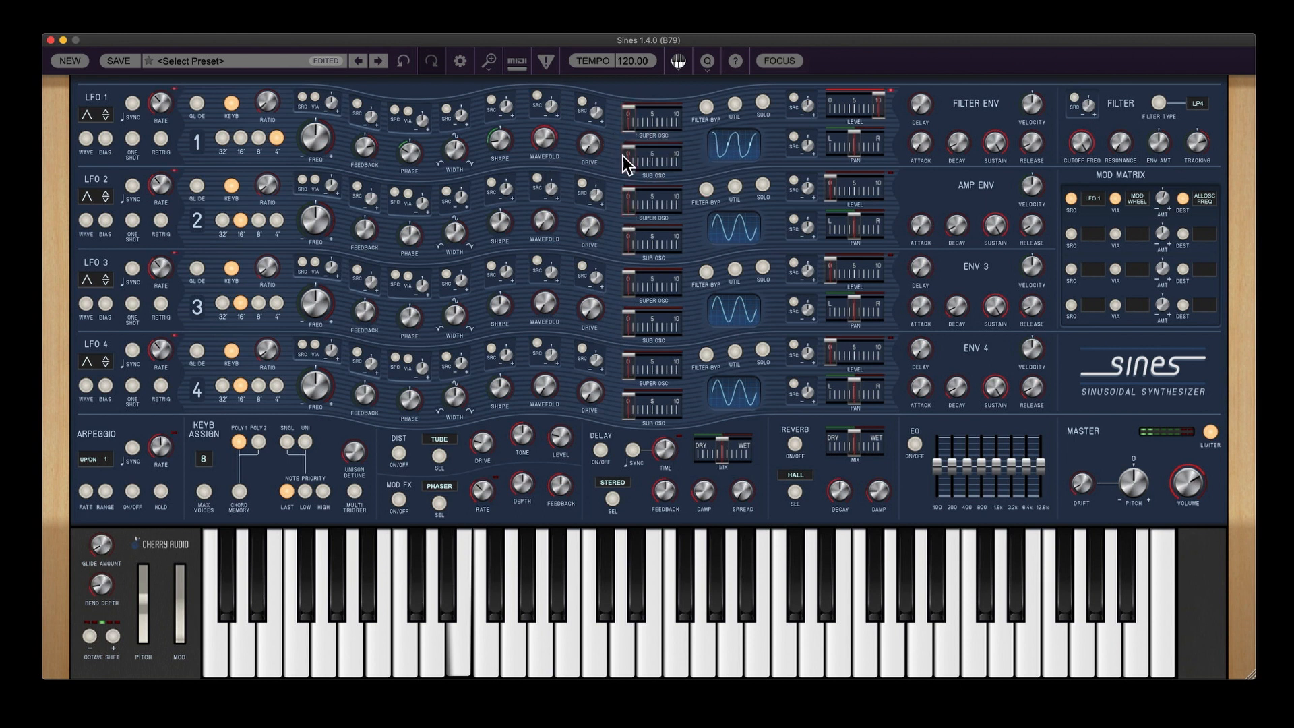
Step: Raise oscillator 1's sub oscillator to its maximum and try out the oscillator's panning
drag(624, 113, 678, 182)
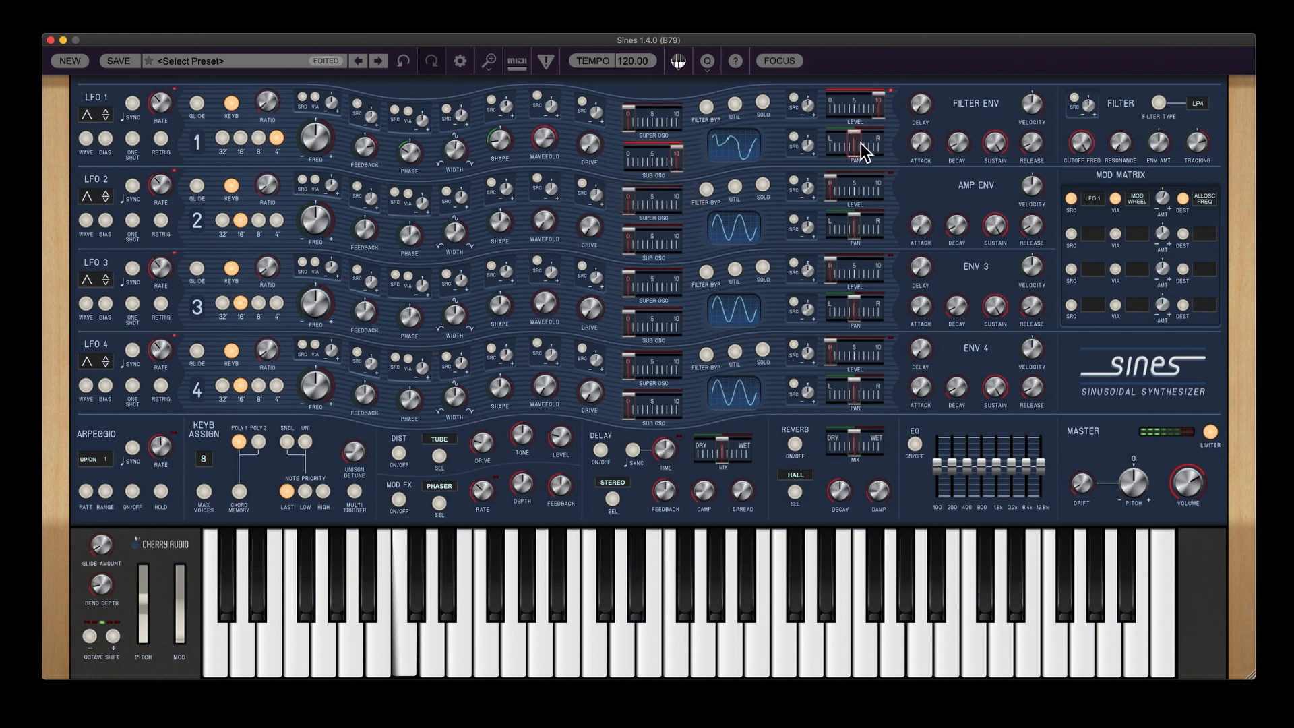
drag(857, 143, 854, 177)
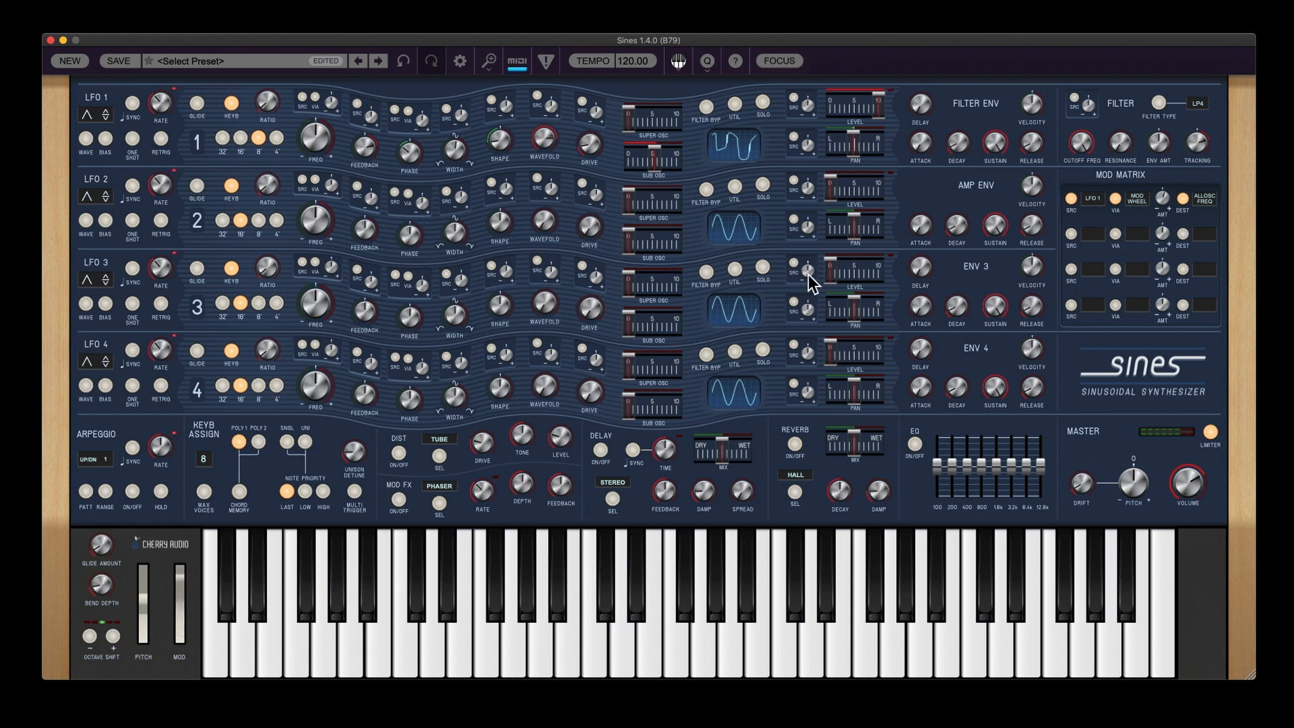
Step: Change the destination of the first mod matrix slot to Oscillator 1 Frequency
mouse_move(807, 273)
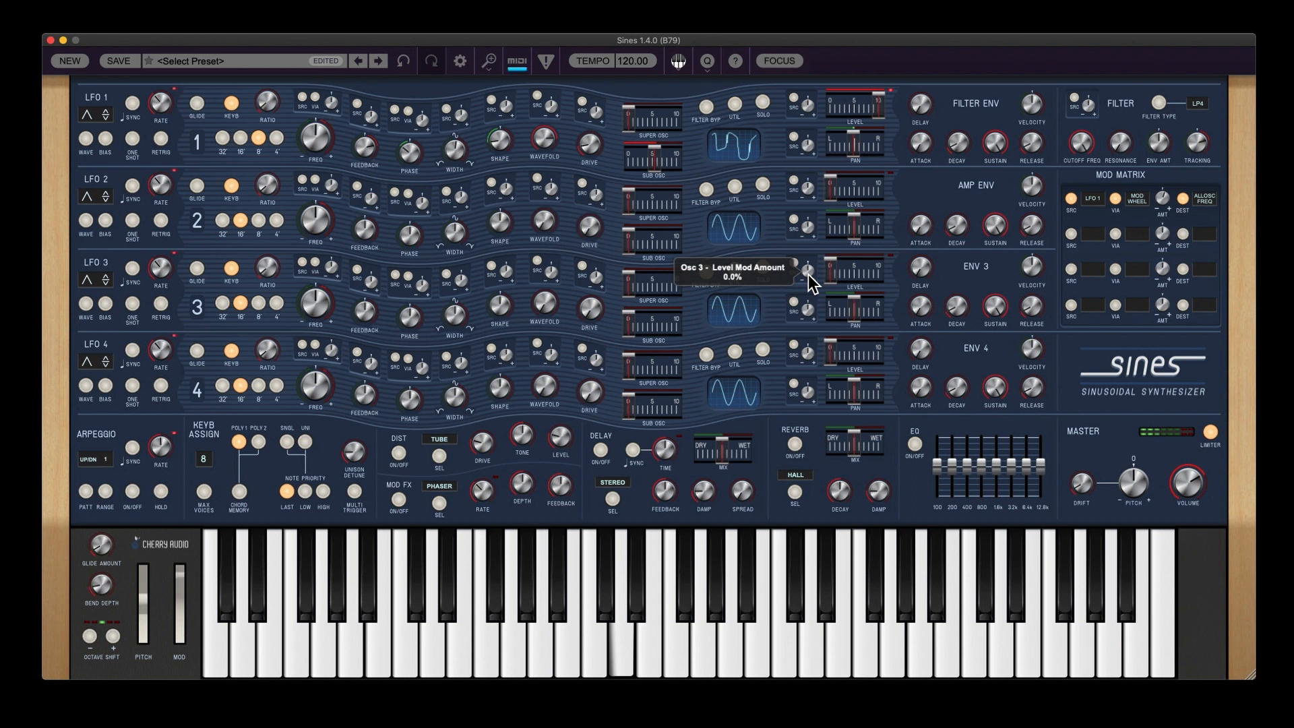
click(1191, 200)
mouse_move(1152, 244)
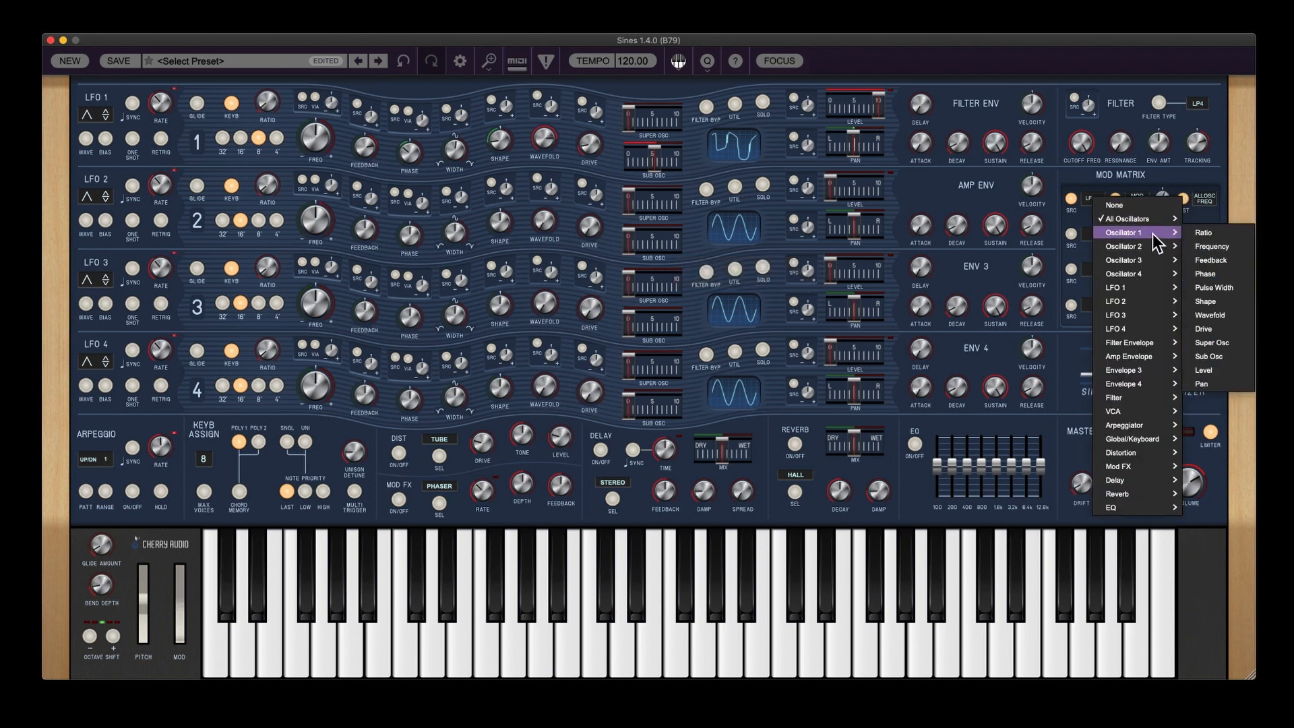
click(1211, 248)
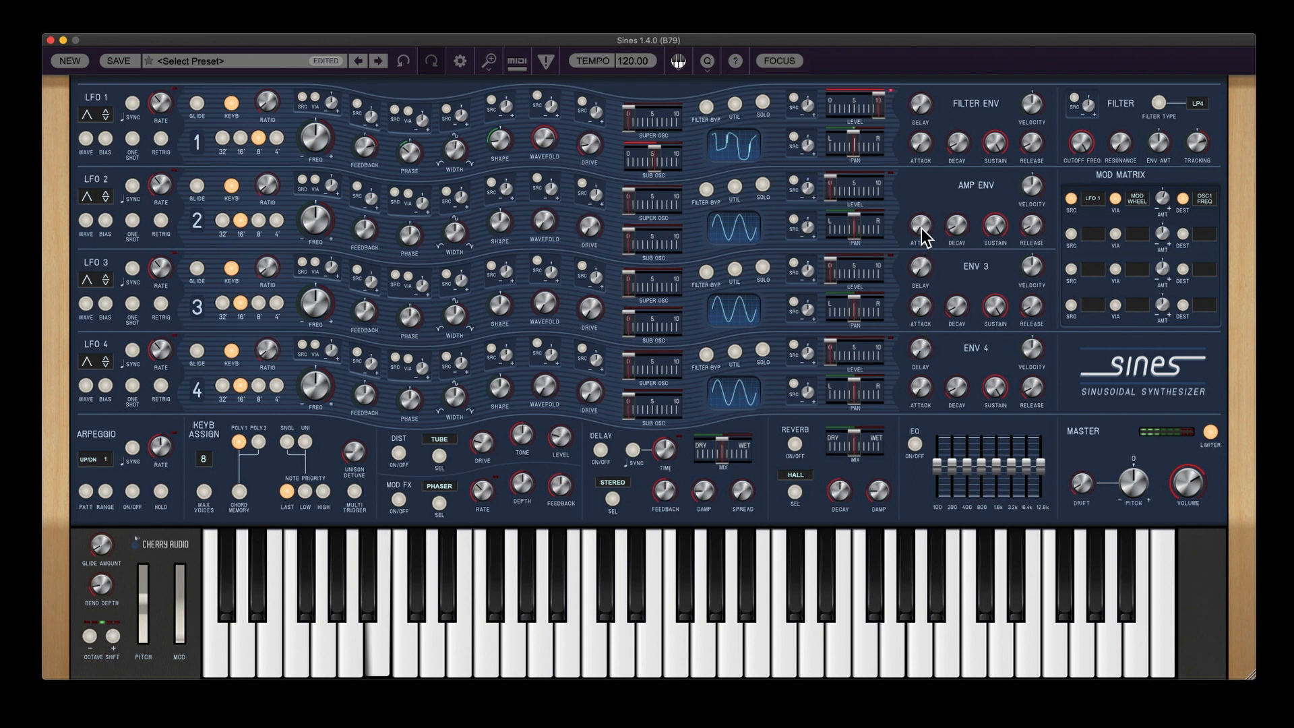
Step: Set the amp envelope's attack to about 279 ms and lengthen its release
drag(920, 227, 912, 196)
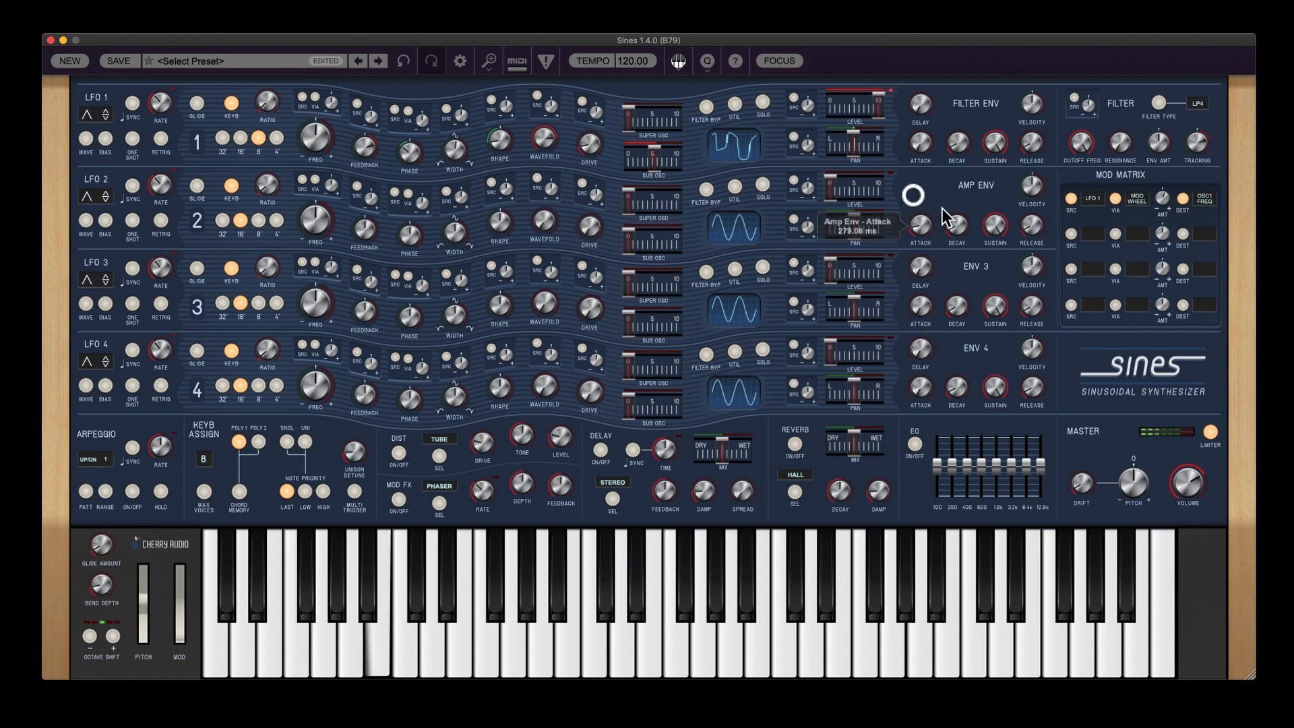
drag(1036, 237, 1029, 124)
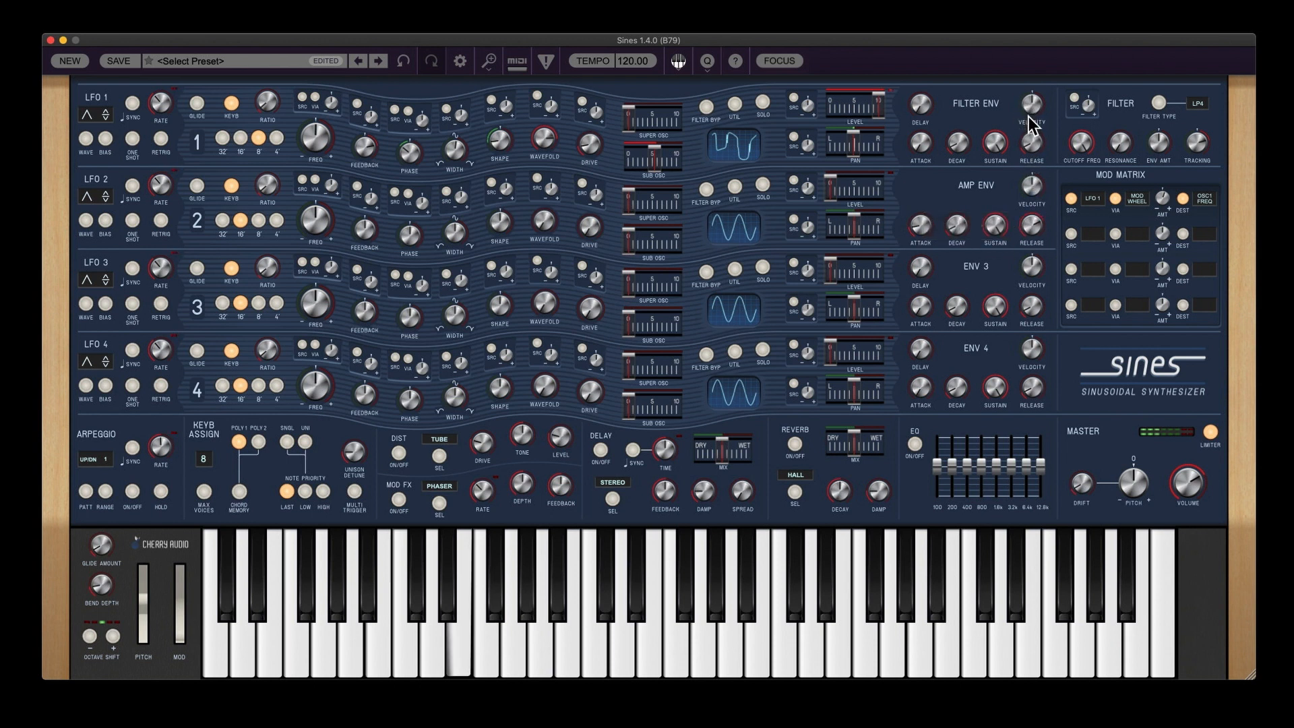
mouse_move(1029, 124)
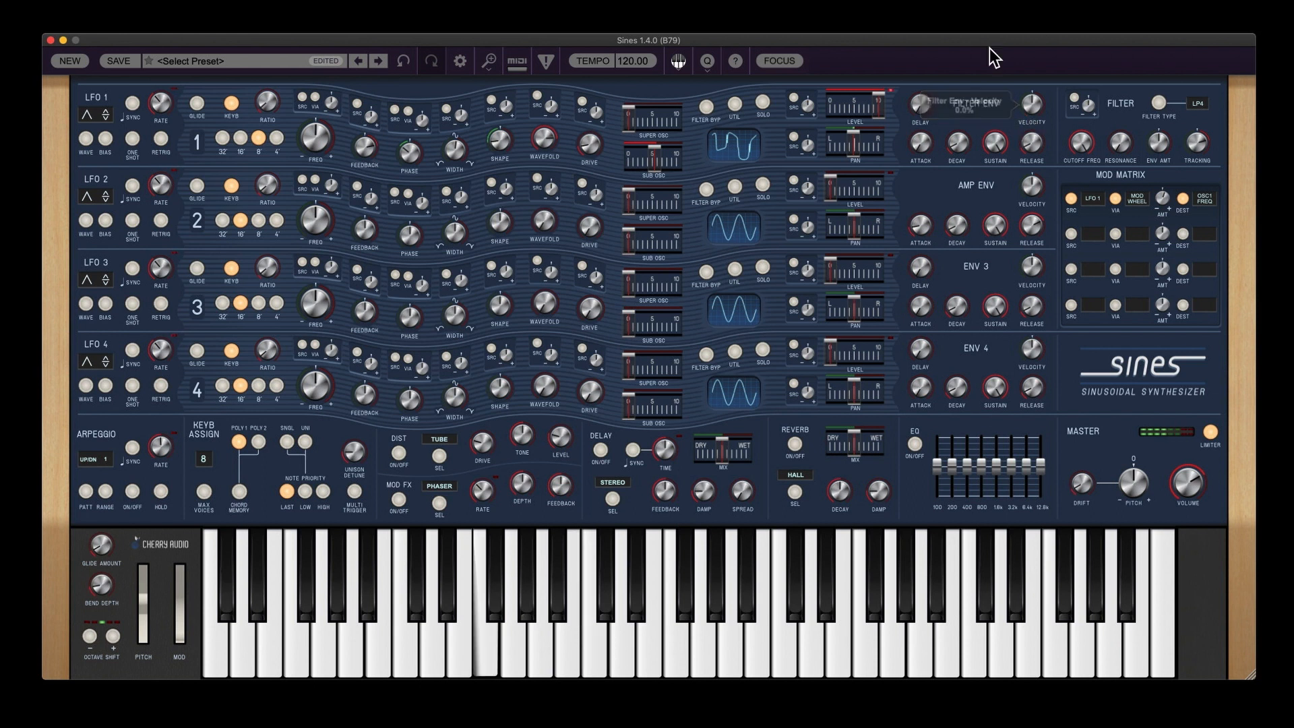
mouse_move(1036, 227)
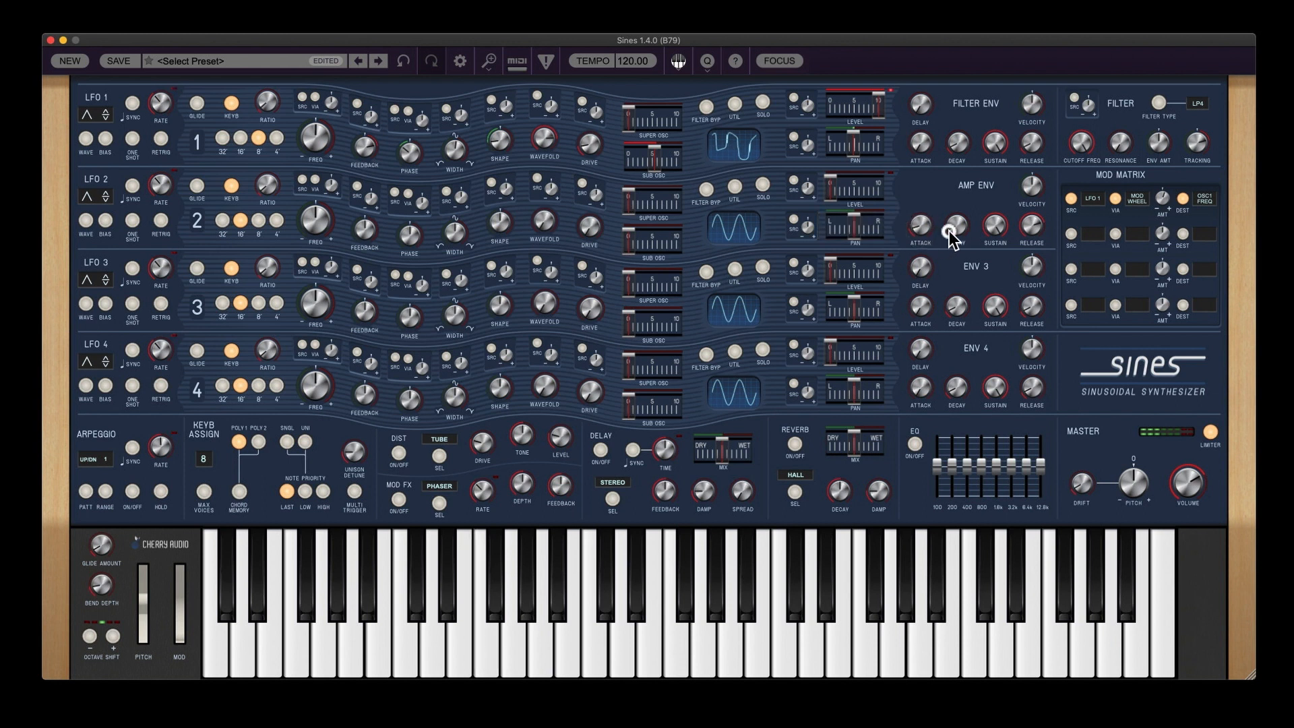
mouse_move(949, 230)
Step: Centre oscillator 1's pan, raise its super oscillator to about halfway, and adjust its width
drag(871, 147, 854, 146)
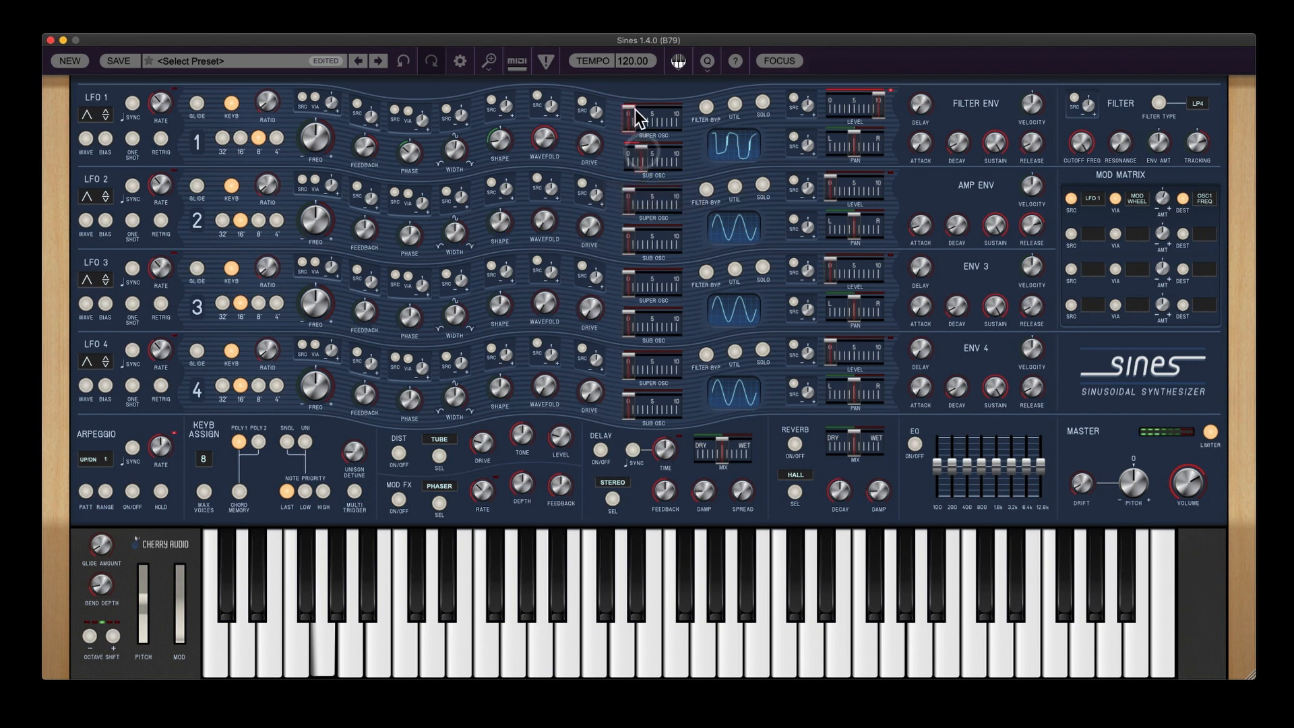
drag(630, 112, 656, 111)
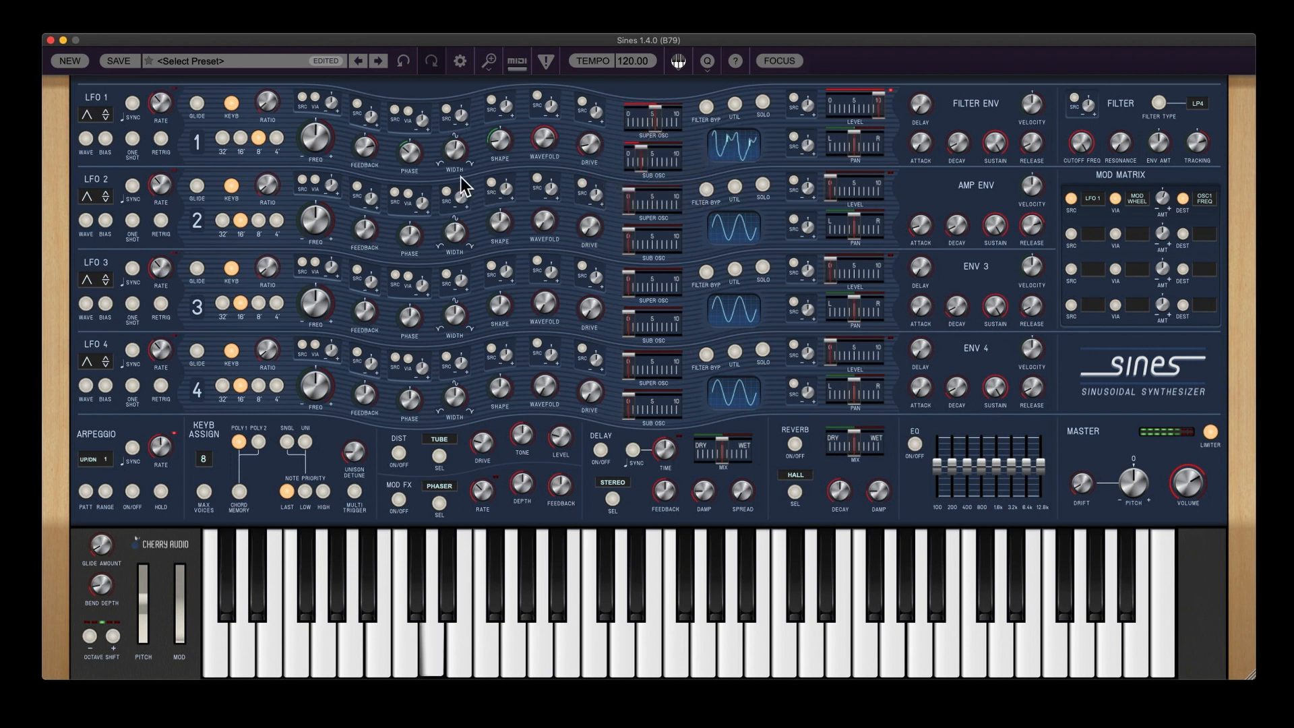
drag(453, 149, 442, 116)
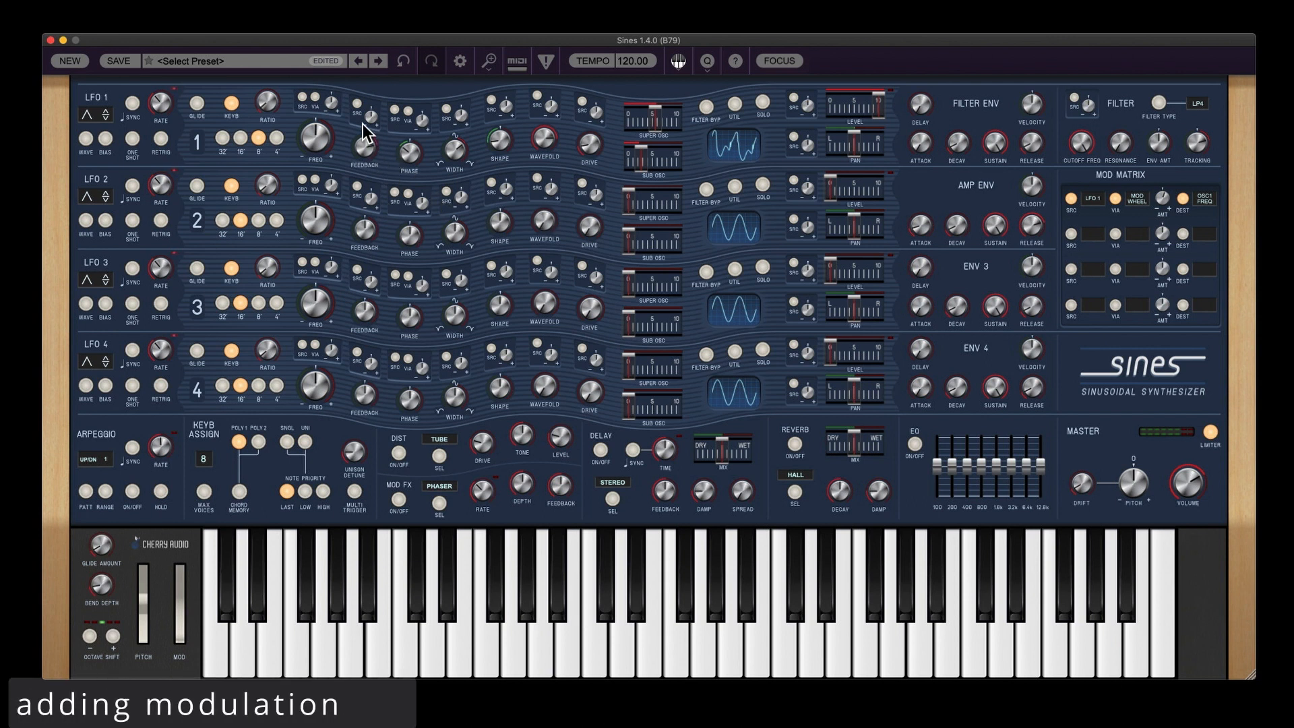
Step: Assign a modulation source to oscillator 1's feedback and adjust the modulation amount
click(356, 103)
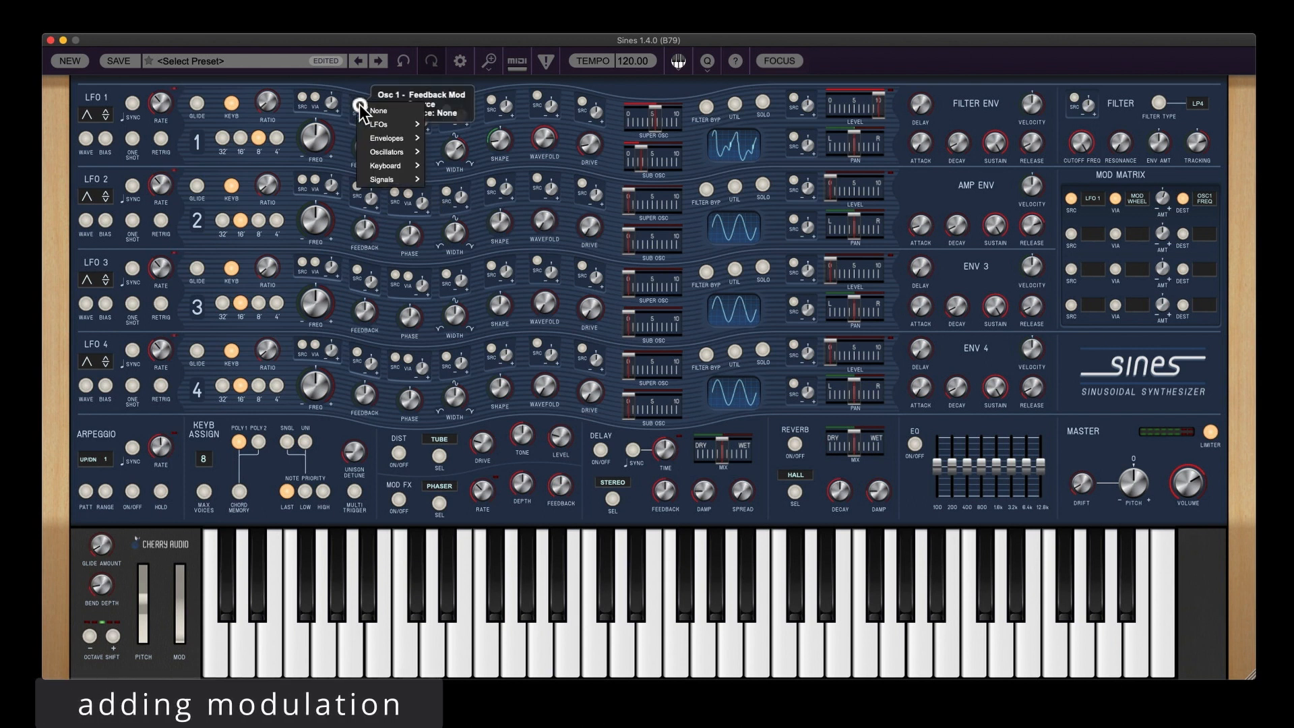
click(431, 141)
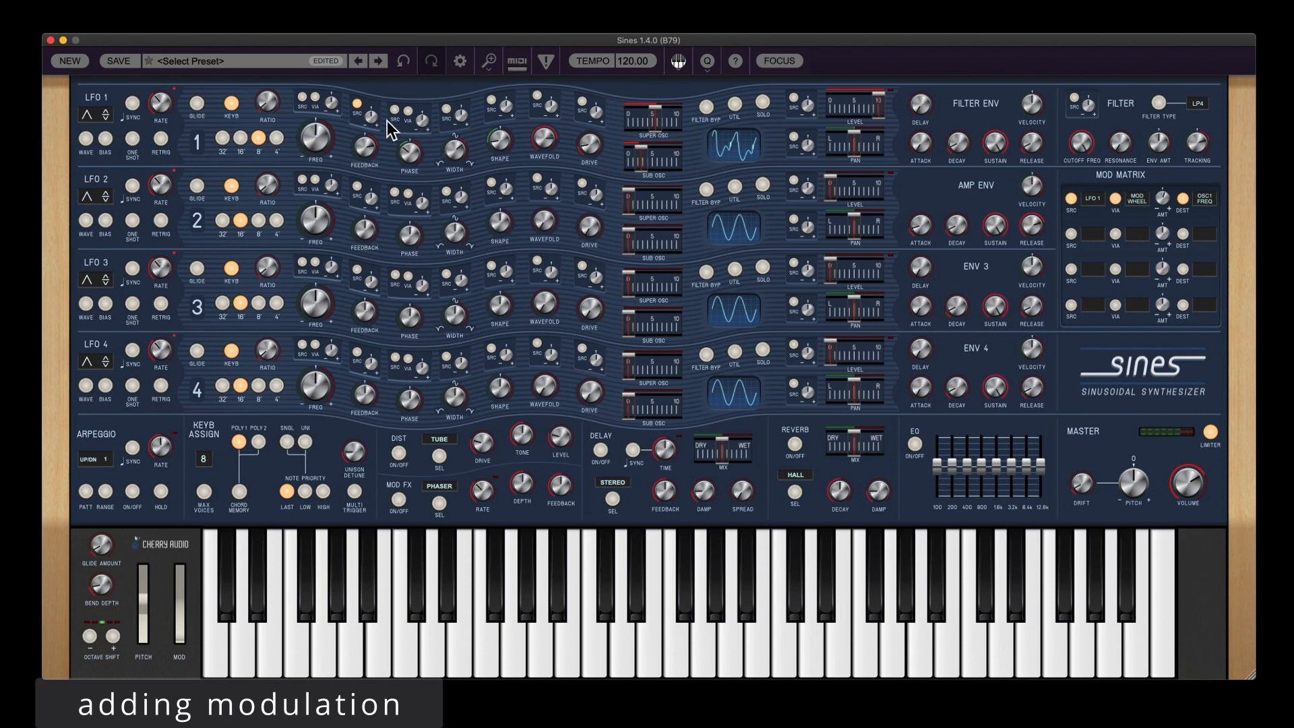
drag(371, 116, 364, 91)
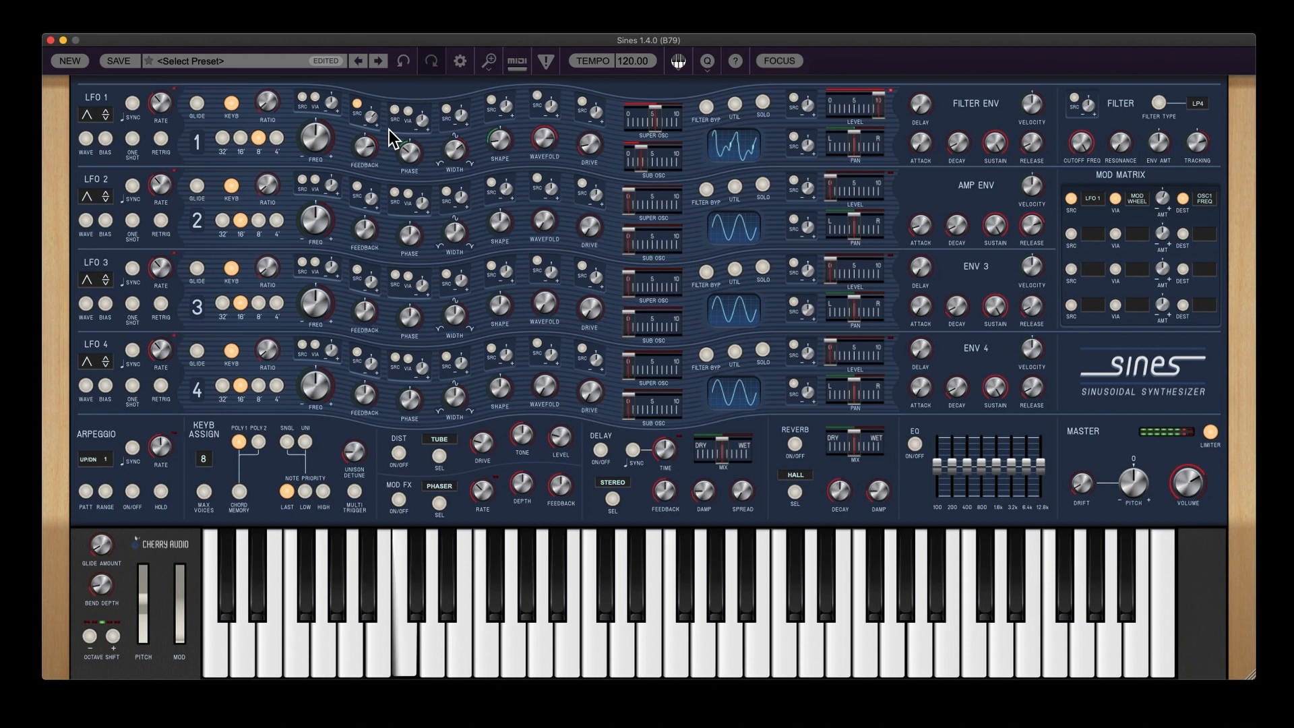
drag(372, 125, 399, 186)
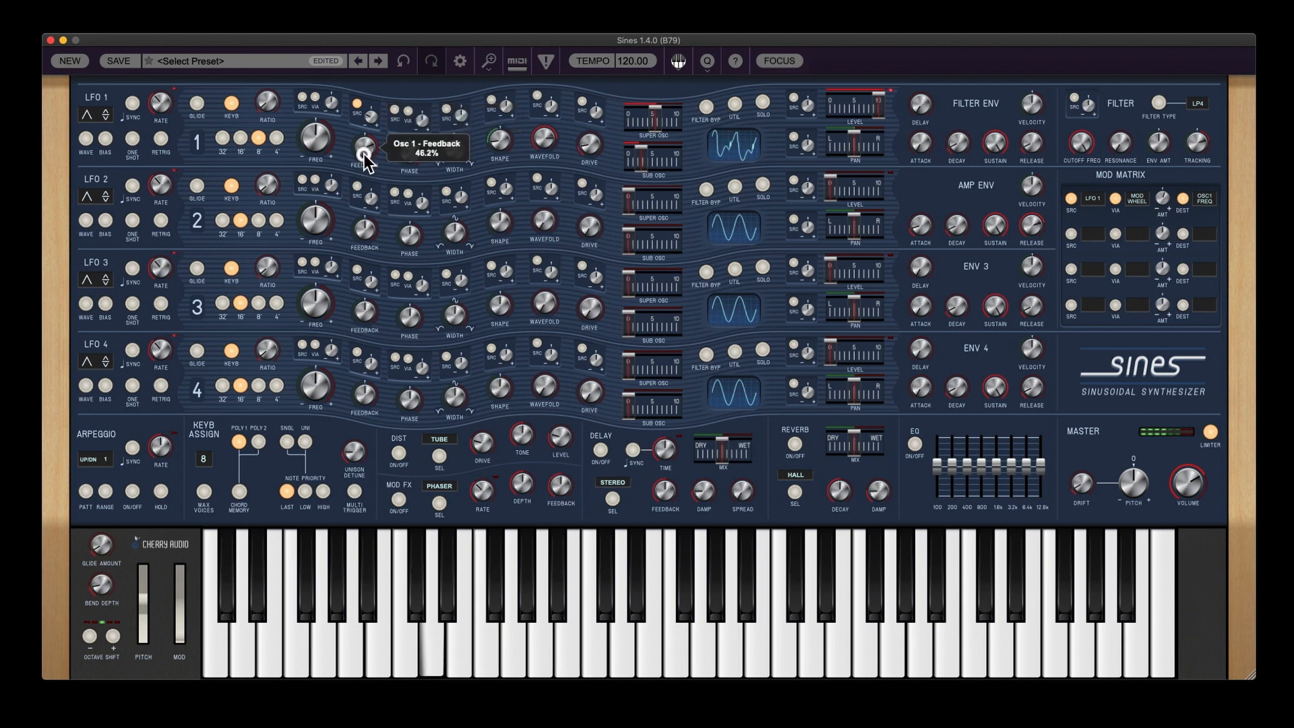
Step: Modulate oscillator 1's width with LFO 3, adjust the modulation amount, and set the phase to -38.11 degrees
click(446, 110)
mouse_move(459, 126)
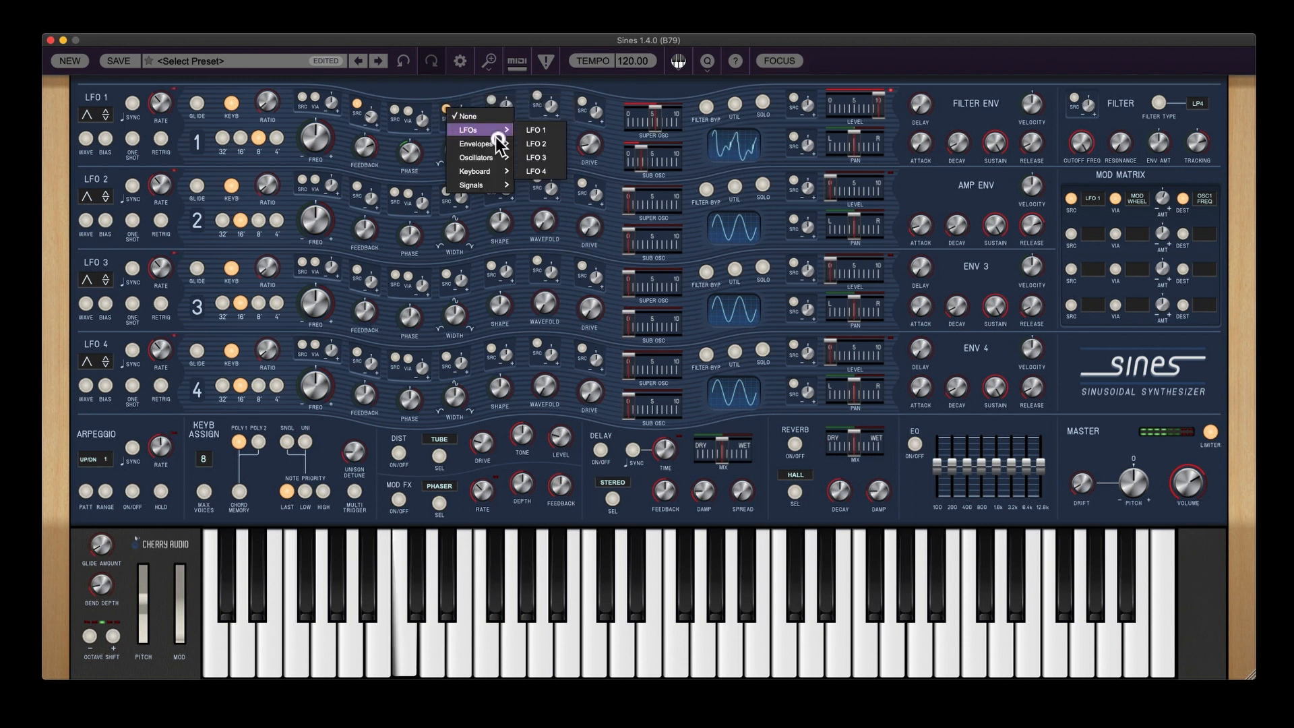
click(560, 159)
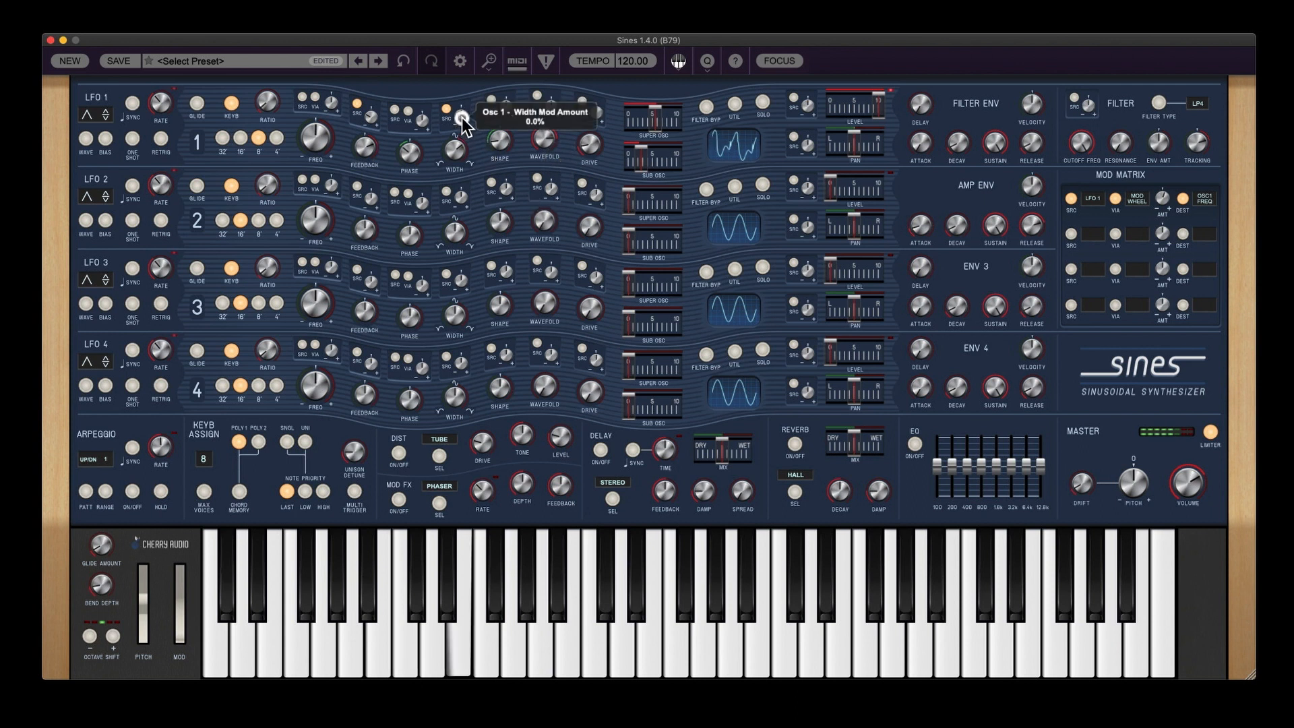
drag(461, 116, 461, 87)
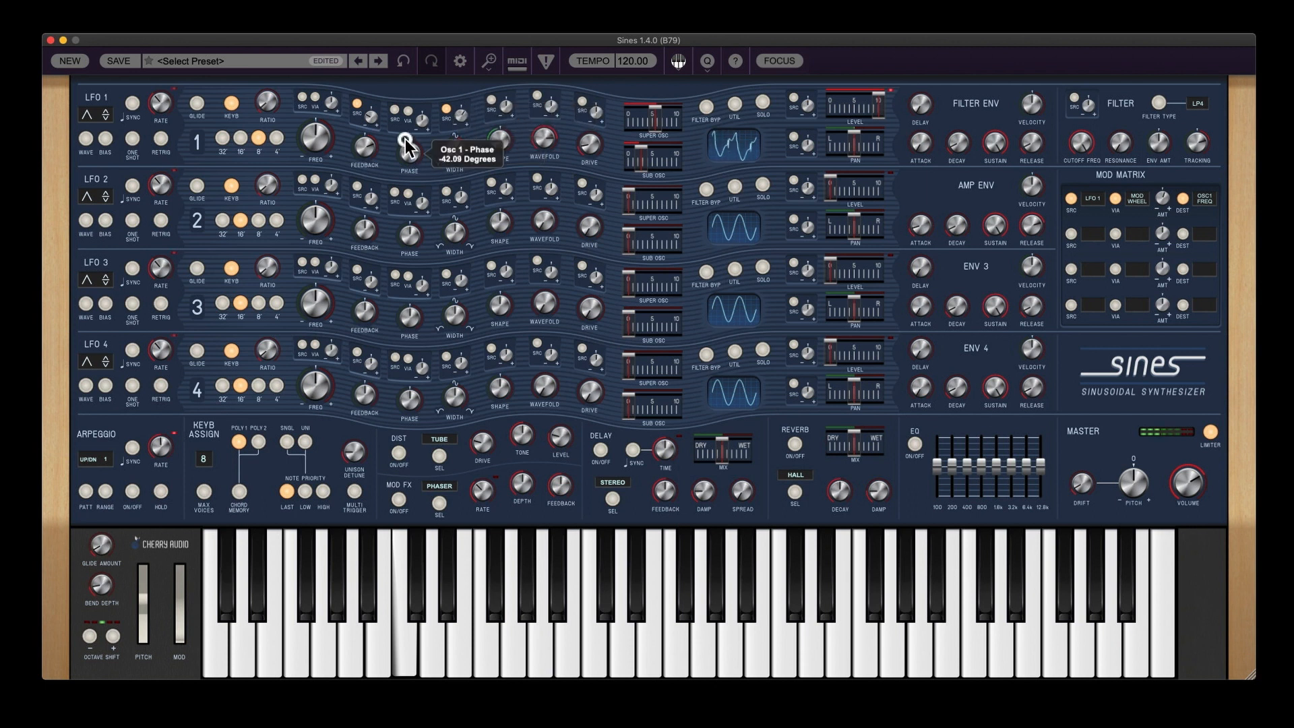
drag(405, 139, 404, 137)
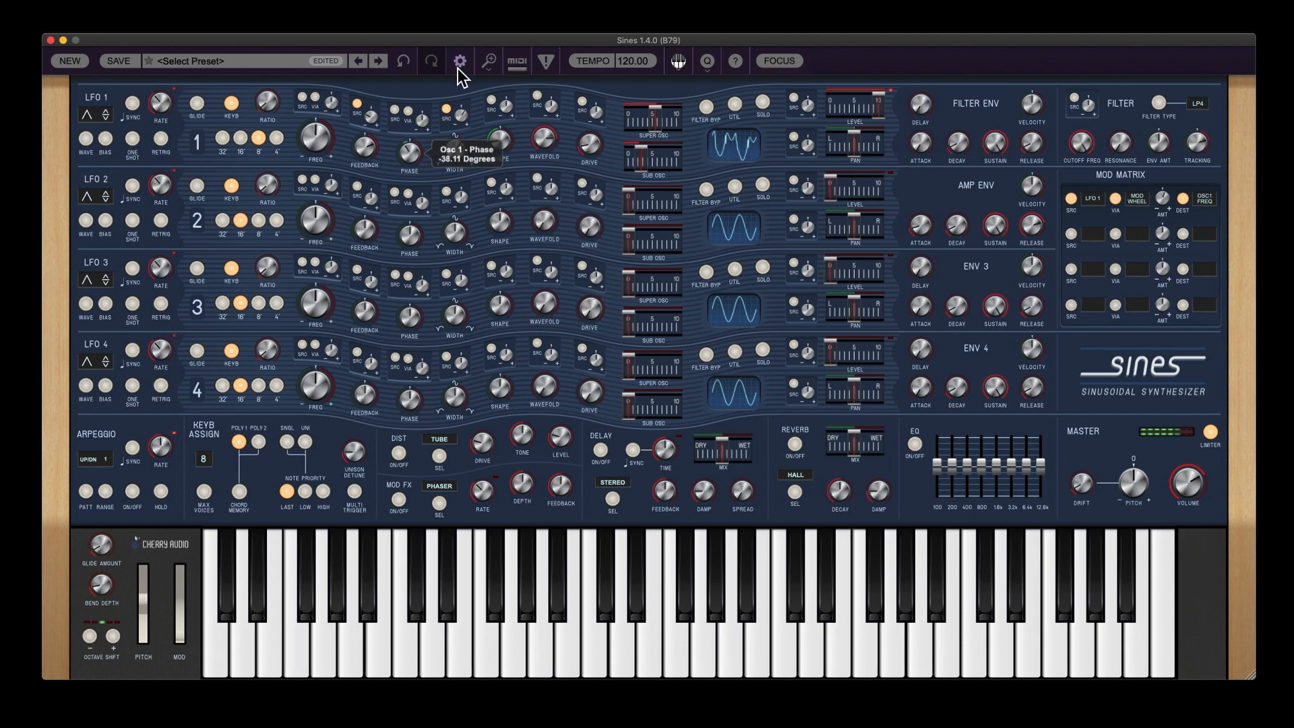
Step: Shorten the amp envelope's release, then refine oscillator 1's feedback modulation amount and phase
drag(1028, 226, 1046, 273)
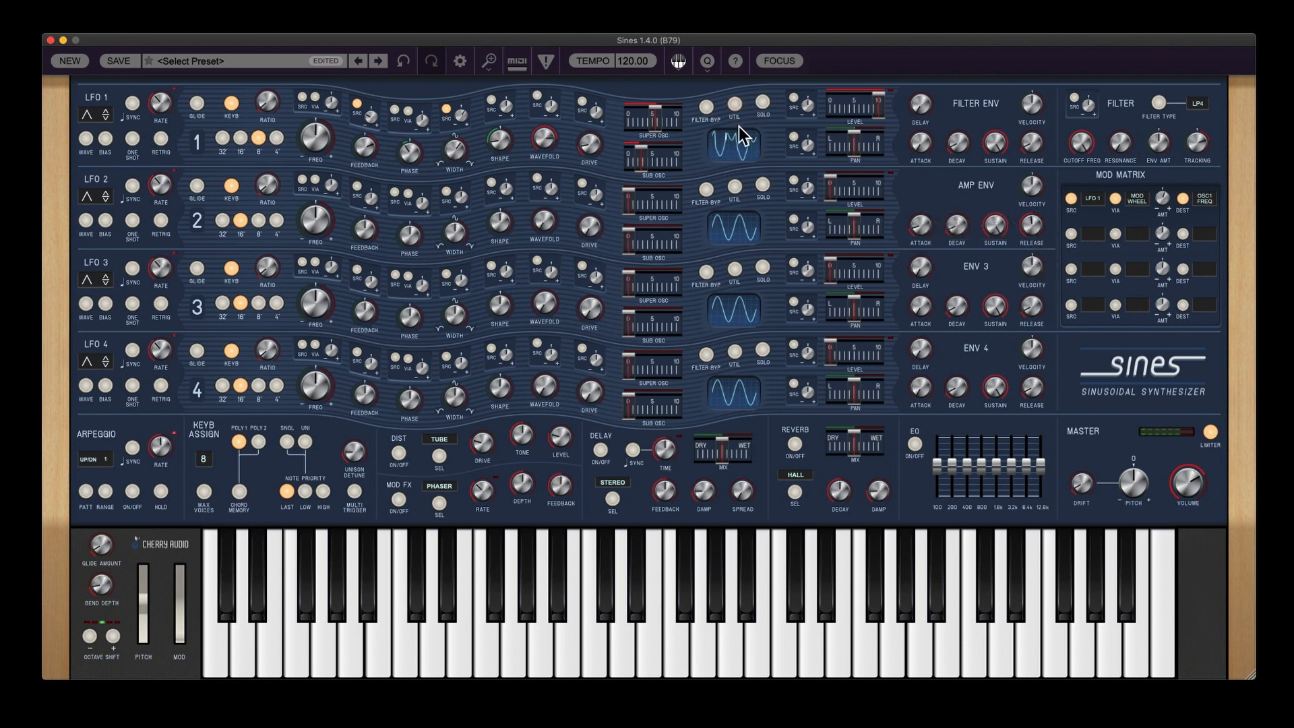
click(771, 180)
click(706, 190)
drag(370, 116, 368, 89)
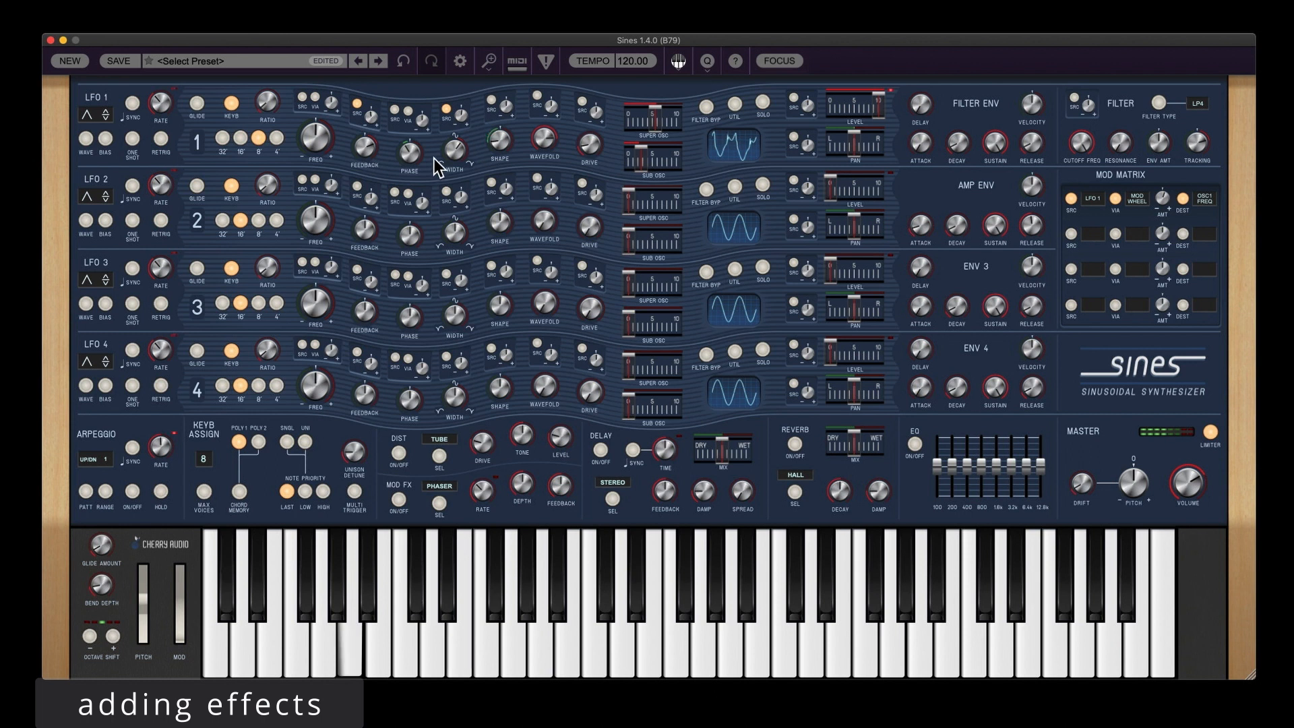
drag(412, 152, 410, 163)
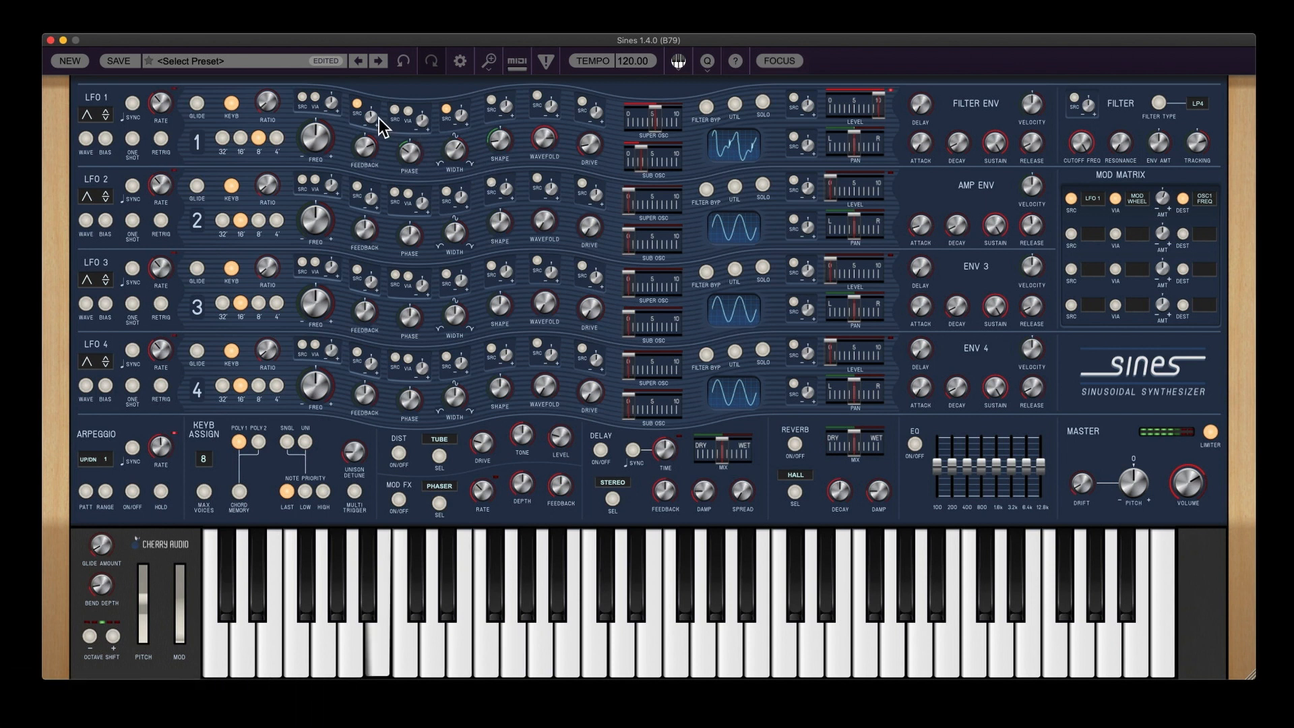
drag(367, 114, 368, 116)
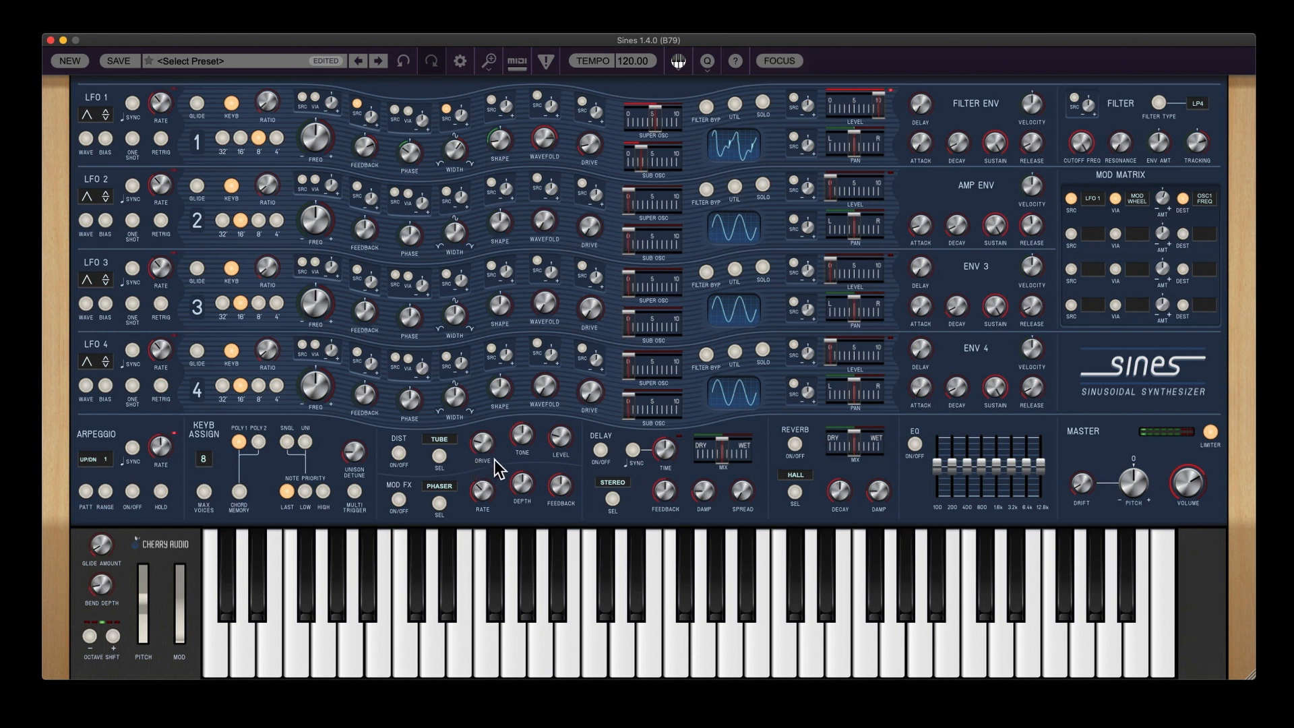
Step: Turn on the distortion effect and try oscillator 1 in the 16' range
click(399, 454)
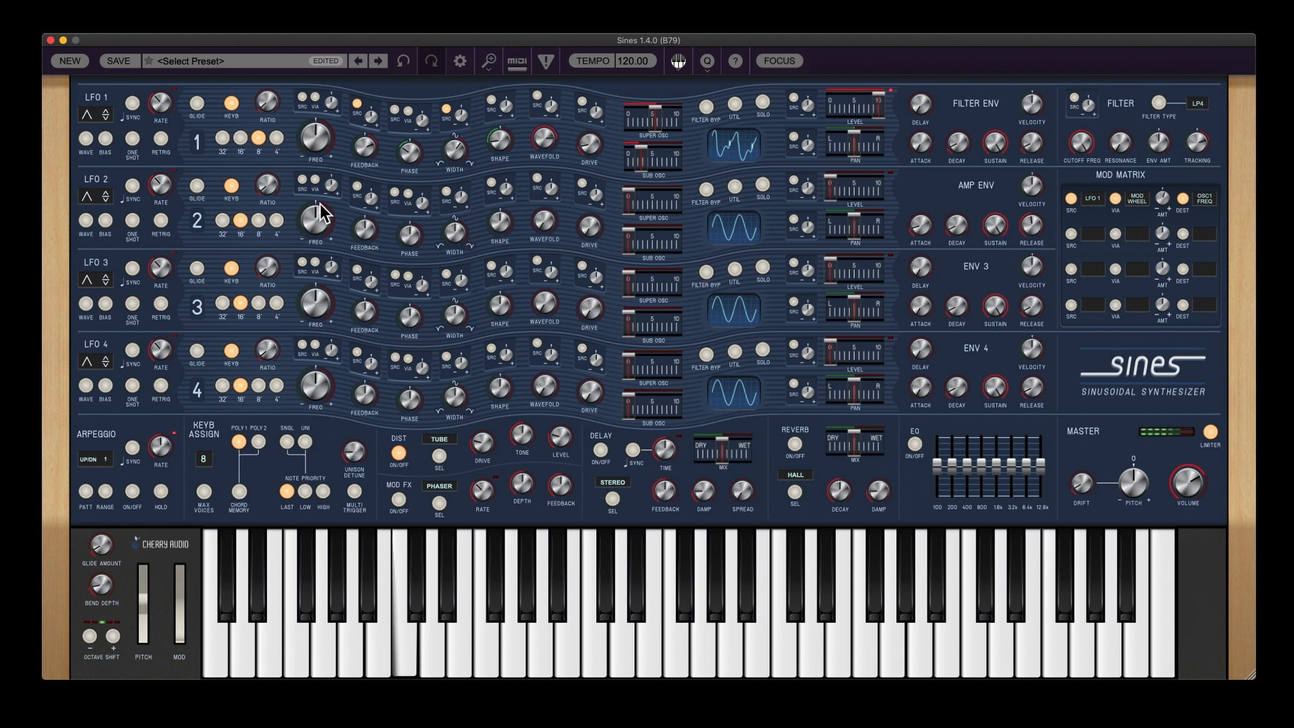
click(240, 138)
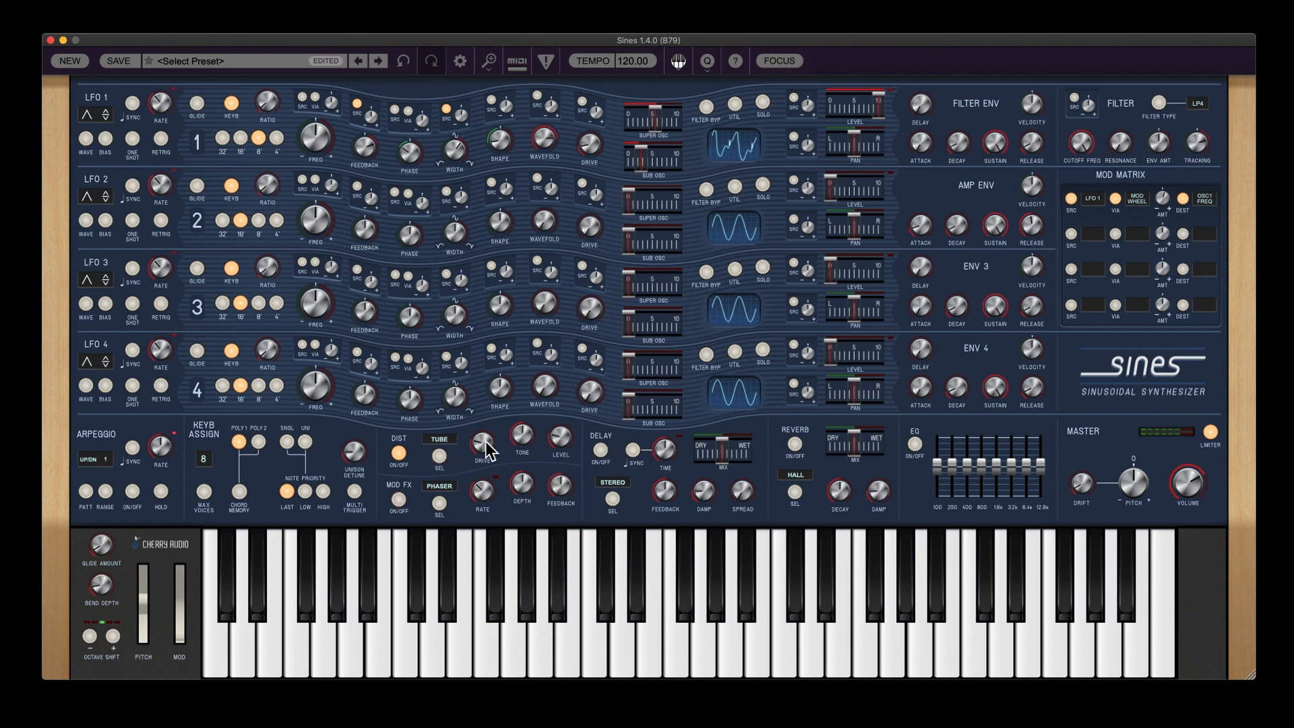
Step: Change the distortion type to Grunge and lower the distortion level to 16.0%
click(440, 439)
click(474, 391)
drag(561, 440, 564, 454)
mouse_move(564, 455)
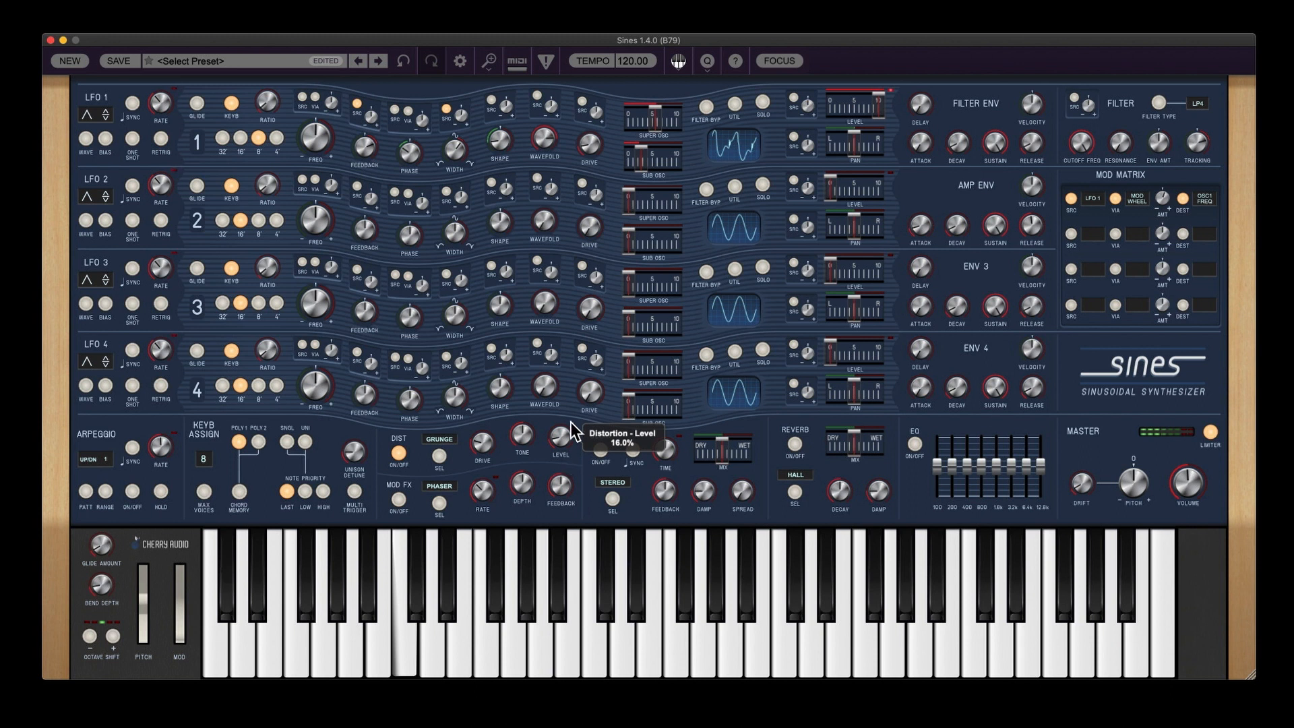
Step: Raise oscillator 1's shape and lower its phase to rework the waveform under the distortion
drag(497, 139, 491, 102)
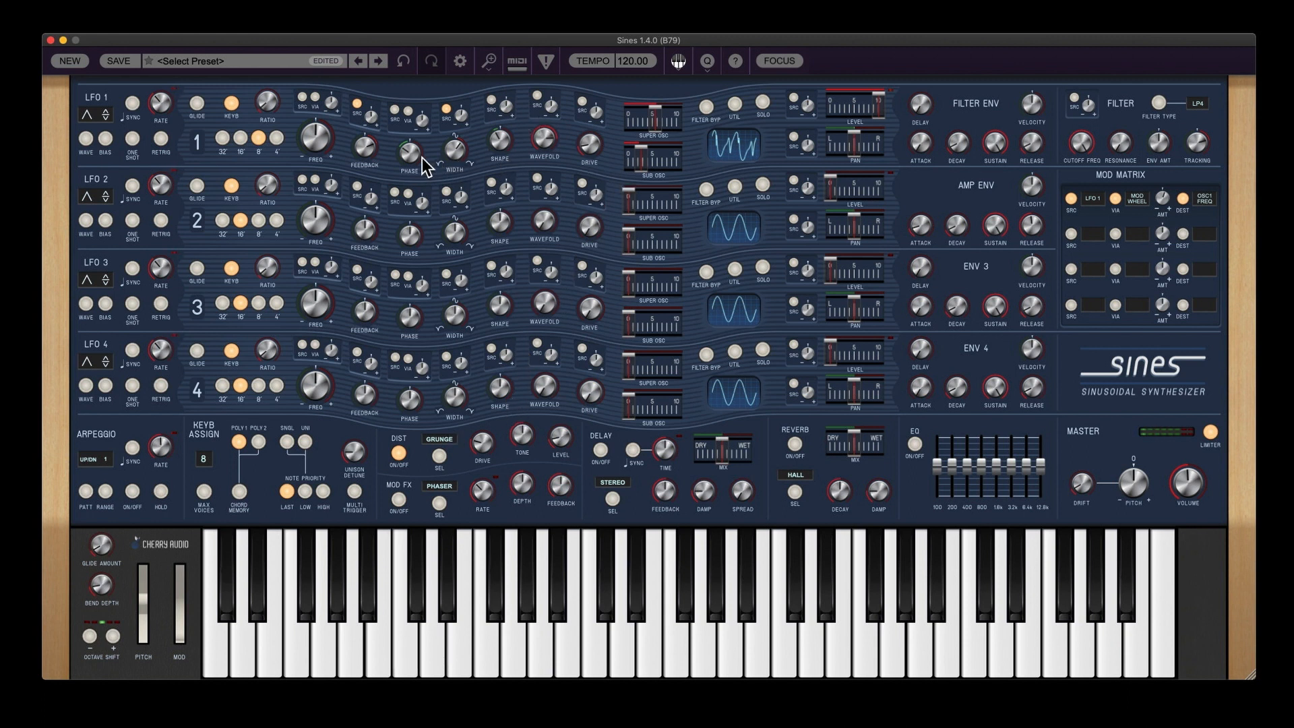
drag(413, 157, 372, 171)
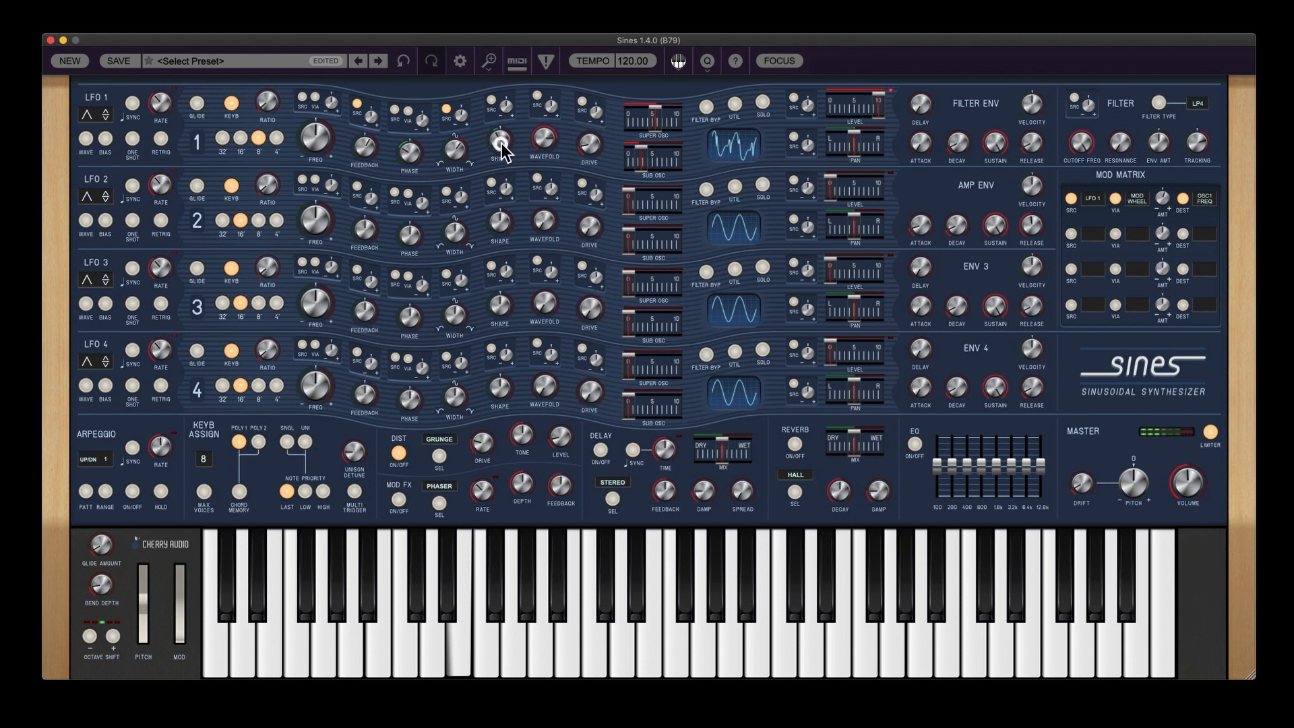
drag(501, 143, 501, 134)
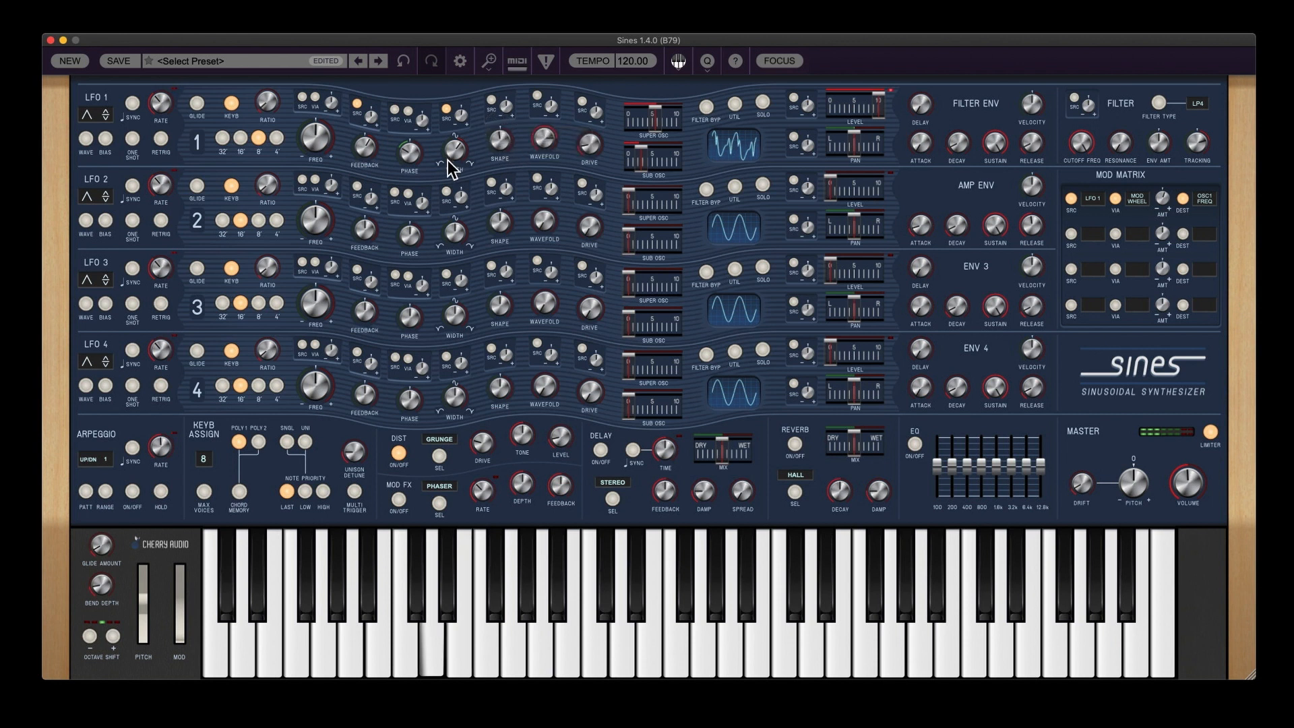
Step: Switch the distortion type to Fuzz and readjust the distortion level
click(435, 440)
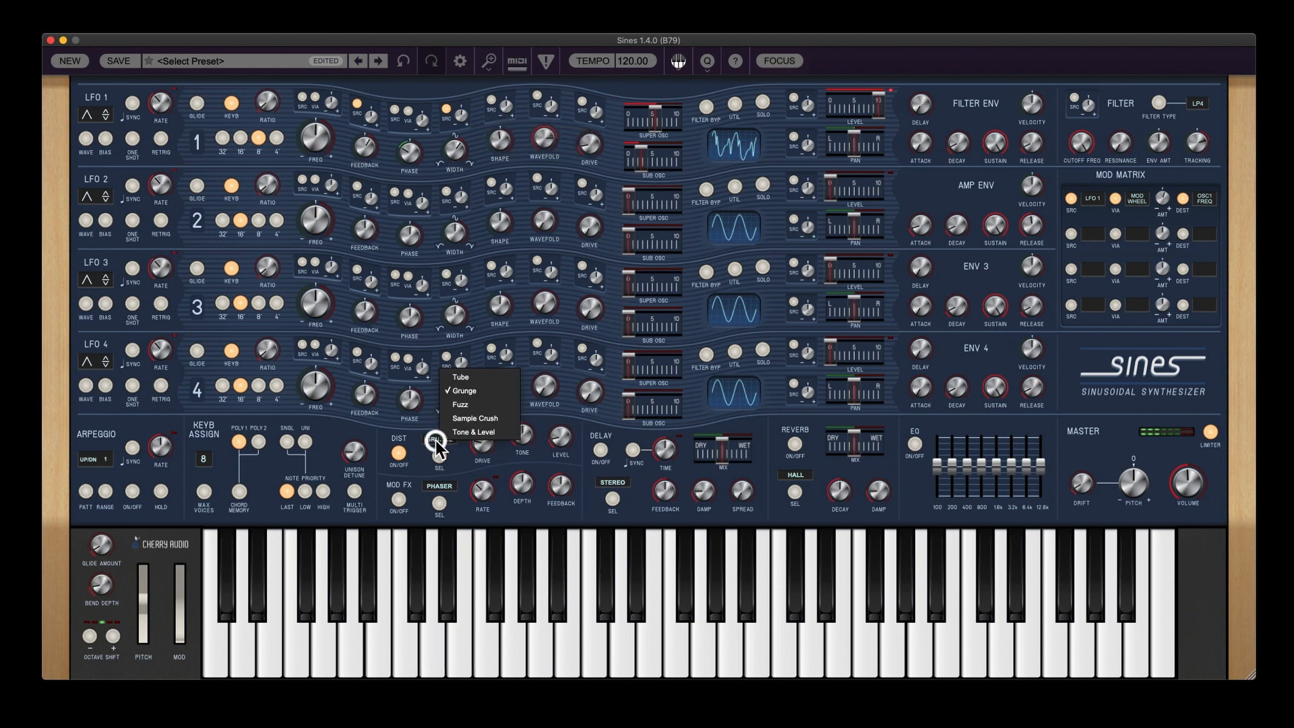
click(459, 405)
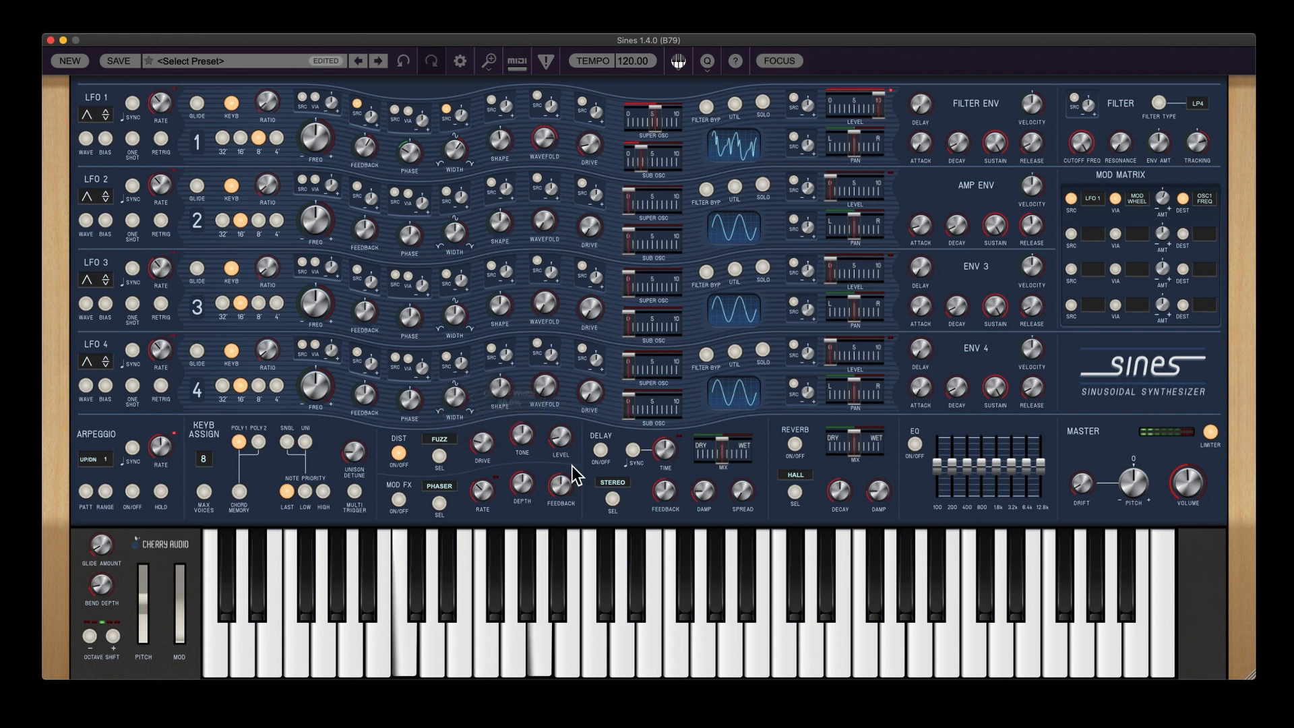
drag(560, 422, 560, 424)
Step: Lower oscillator 1's shape, then set its width to 54.2% and its phase to -70.15 degrees
drag(493, 157, 514, 190)
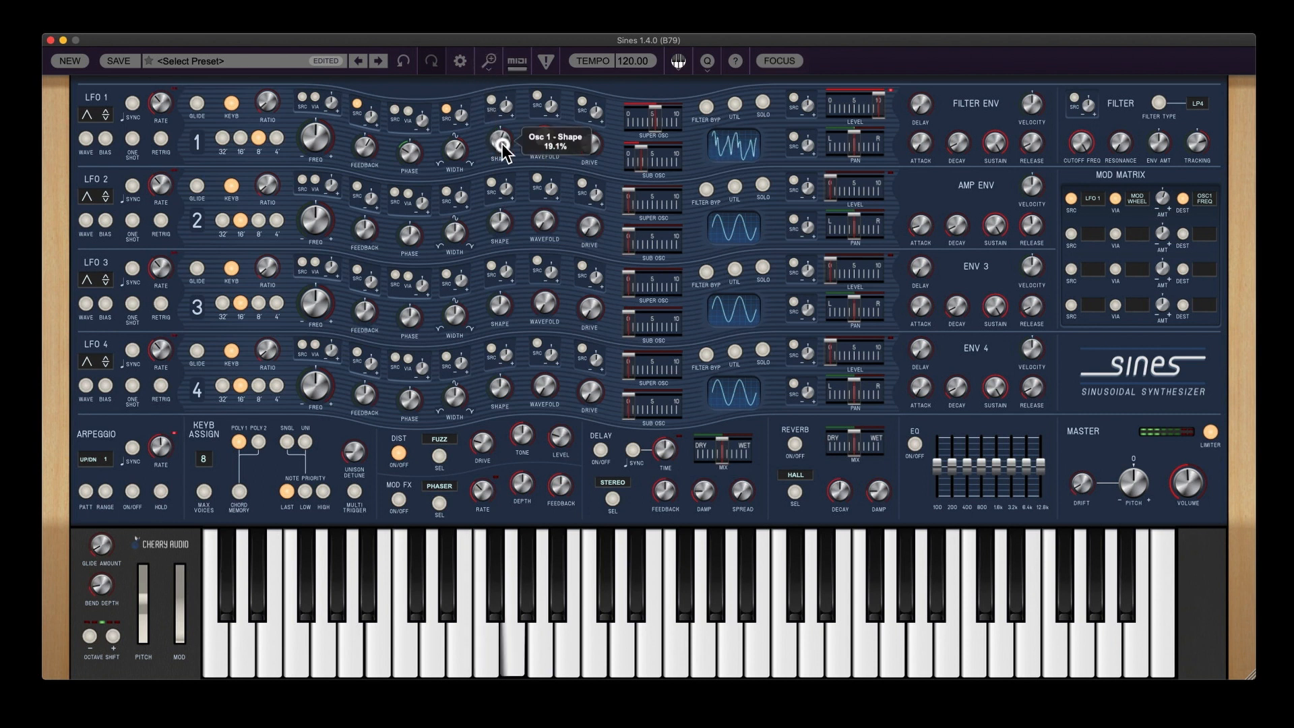
drag(503, 143, 507, 160)
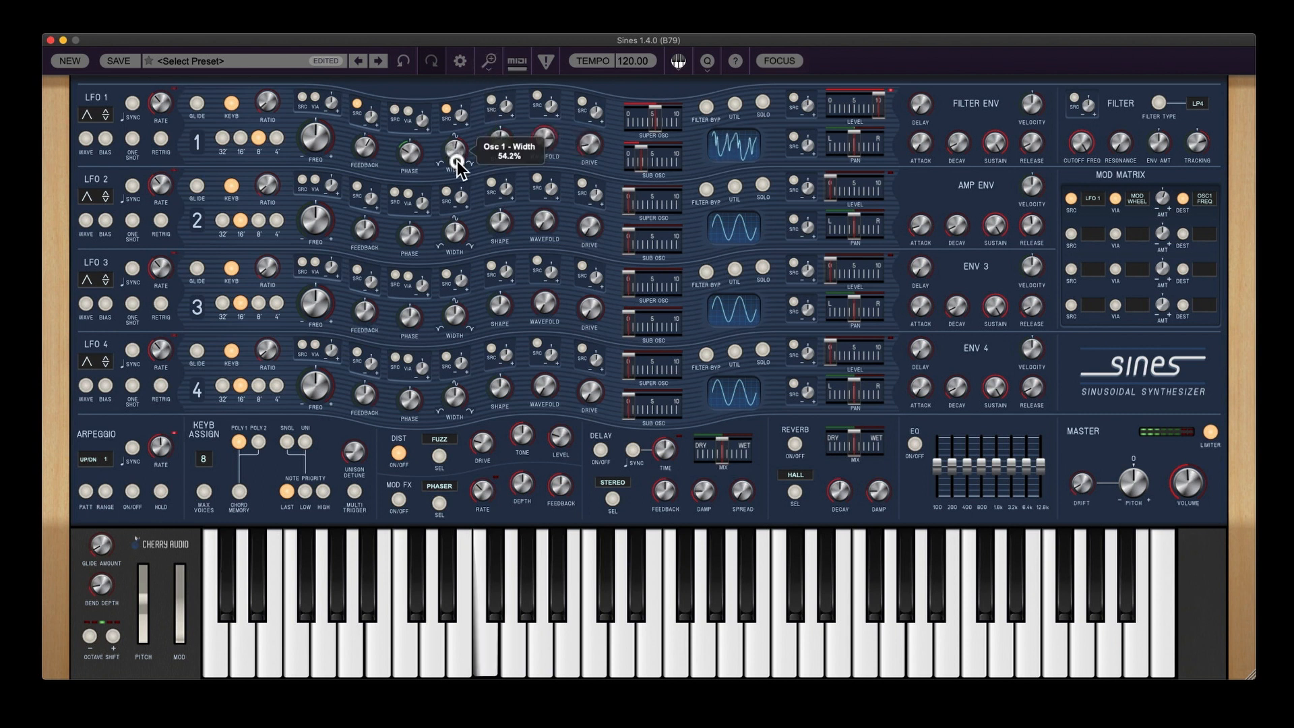
mouse_move(411, 155)
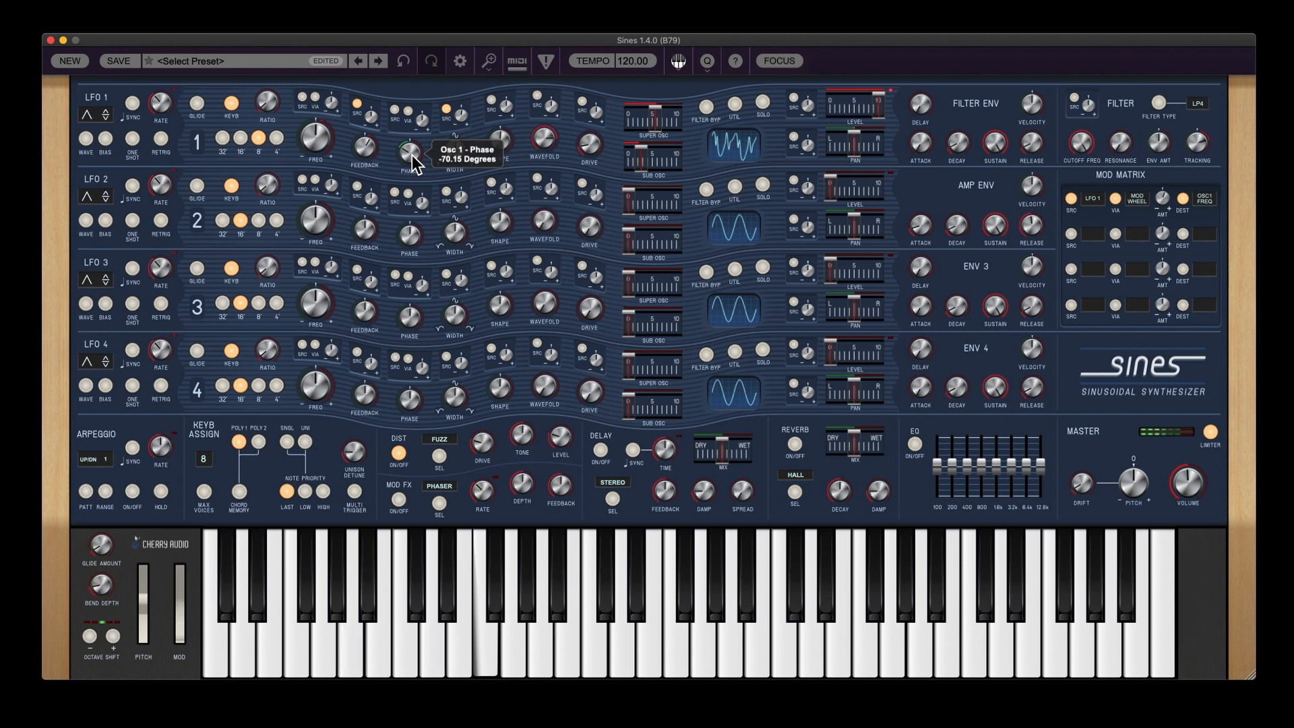
Step: Try the Sample Crush distortion type, then change the type to Tone & Level
click(439, 453)
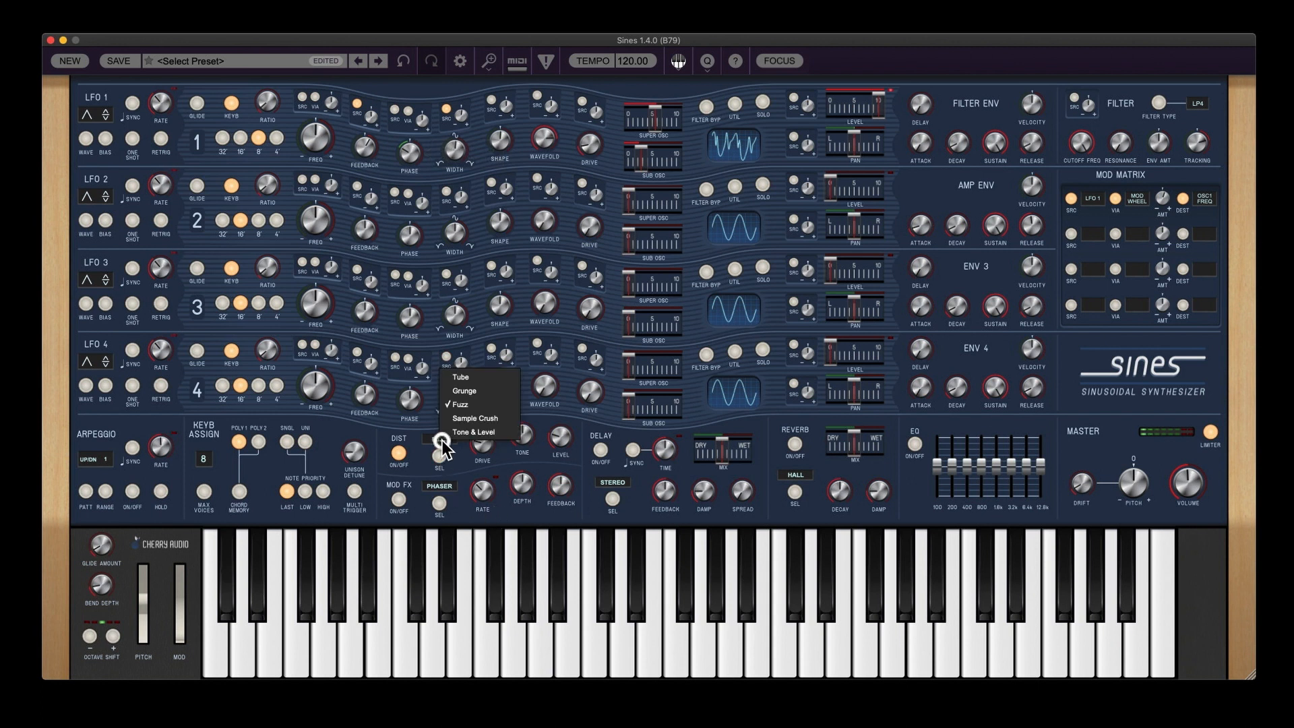
click(500, 418)
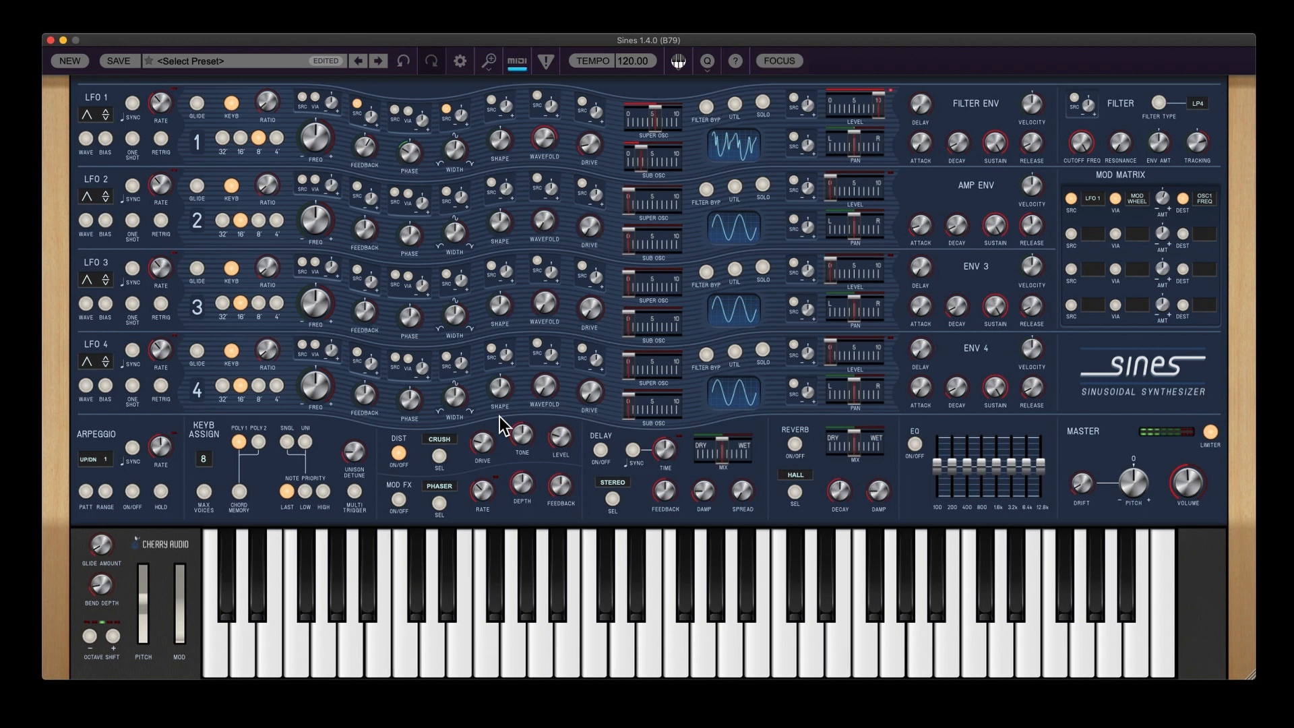
click(449, 436)
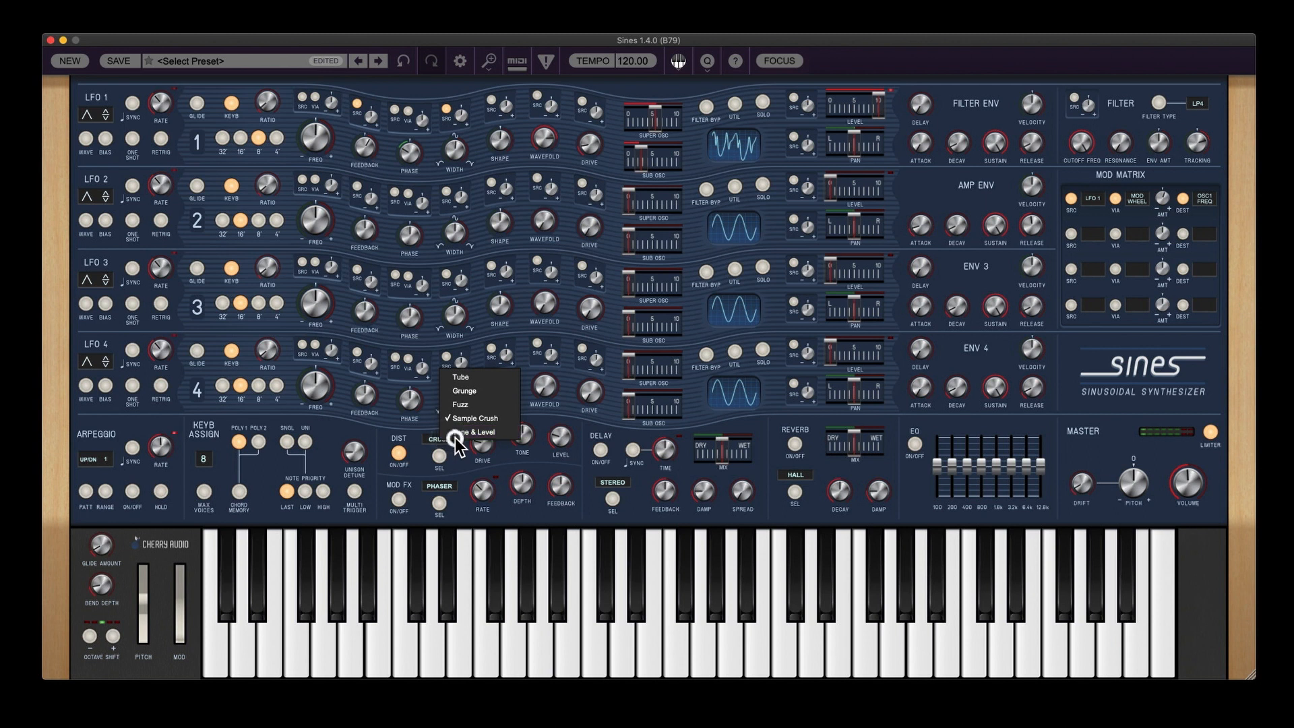
click(455, 437)
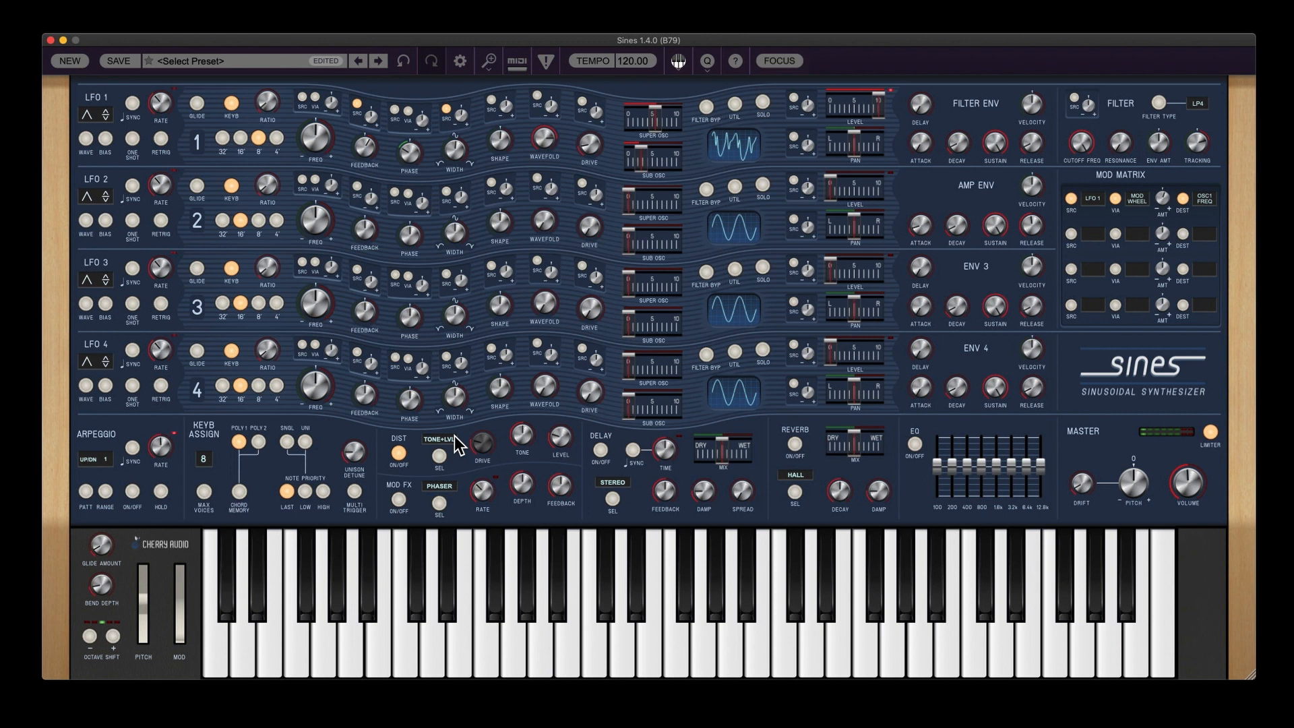
Step: Turn off the distortion and enable the modulation effect, trying Chorus and then Flanger
click(407, 453)
click(399, 500)
click(442, 486)
click(469, 448)
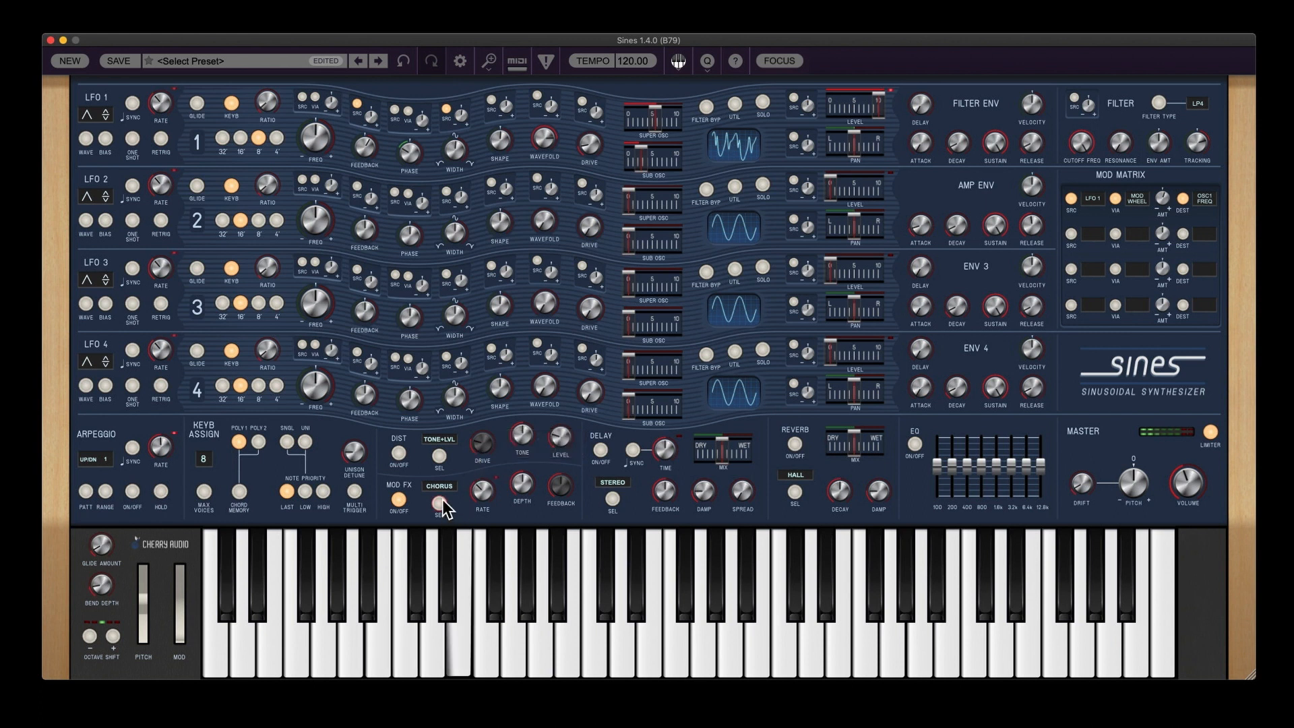
click(442, 502)
click(481, 451)
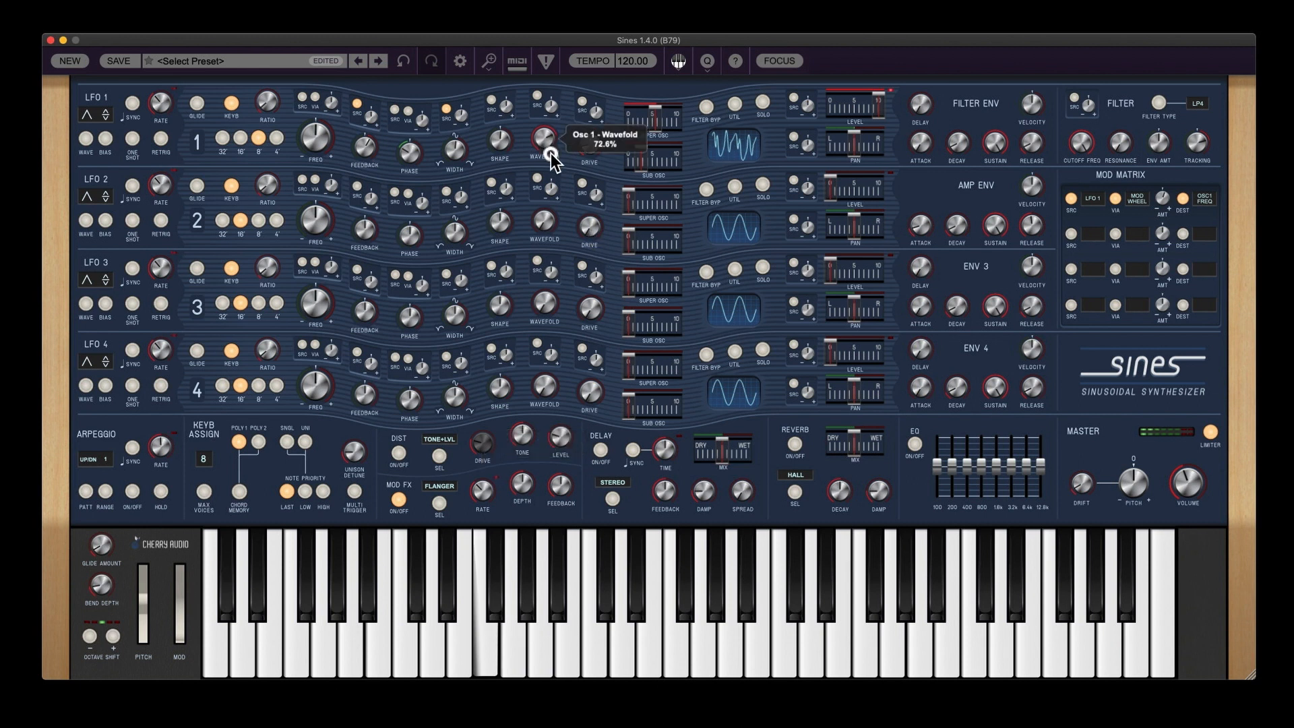
Step: Readjust oscillator 1's drive and lower its level slightly
drag(587, 128, 575, 79)
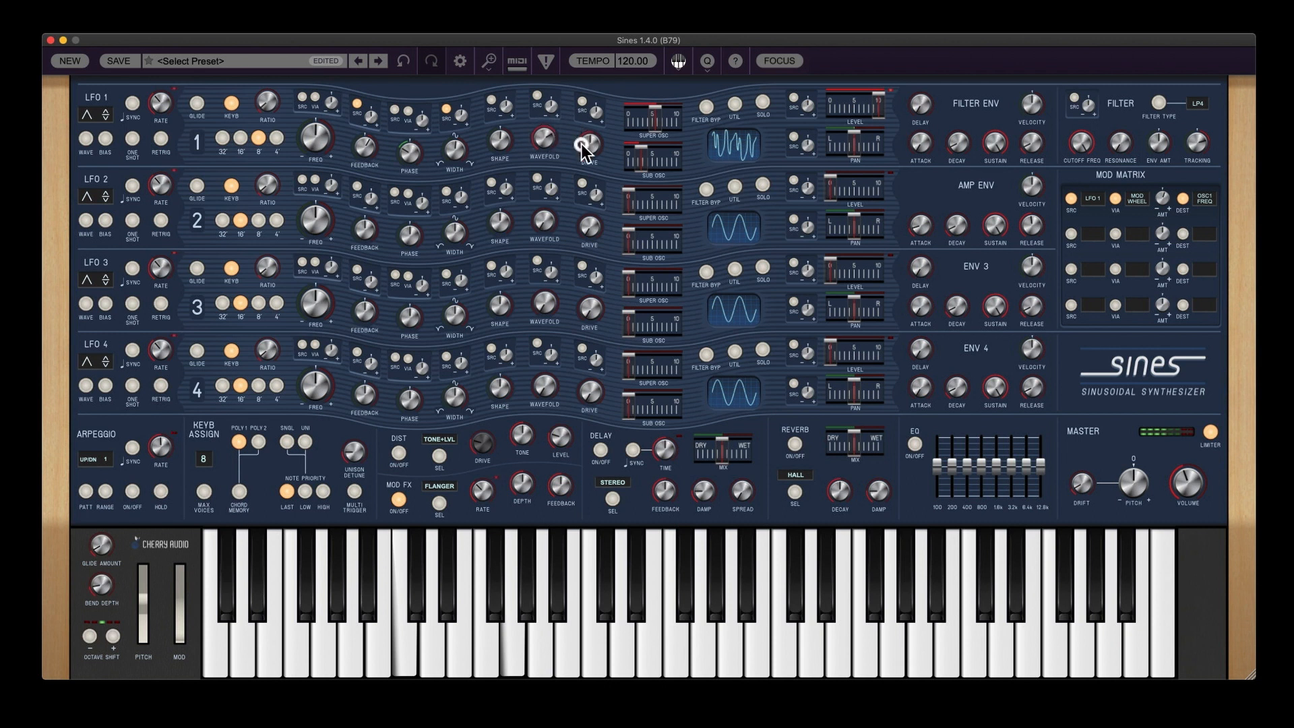
drag(580, 143, 587, 176)
drag(877, 99, 873, 106)
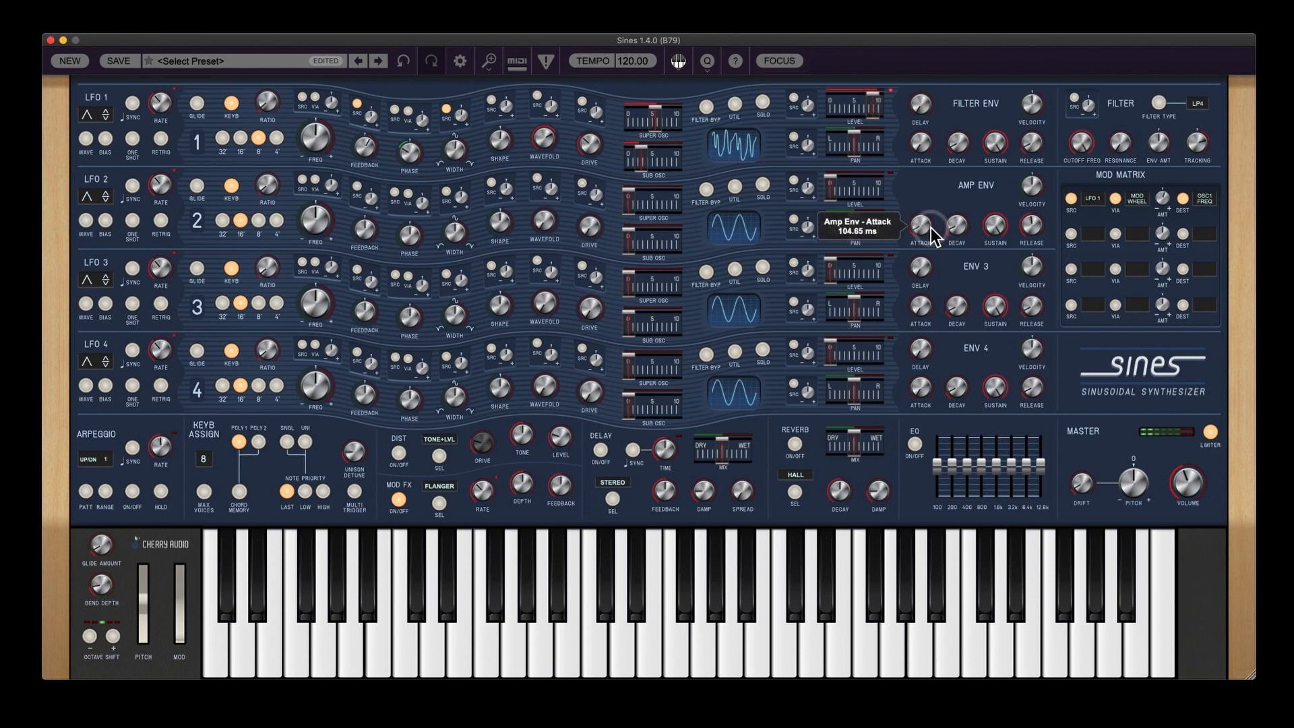
Step: Switch the modulation effect to Phaser, lower its depth and feedback, and set its rate to 1.32 Hz
click(439, 487)
click(483, 469)
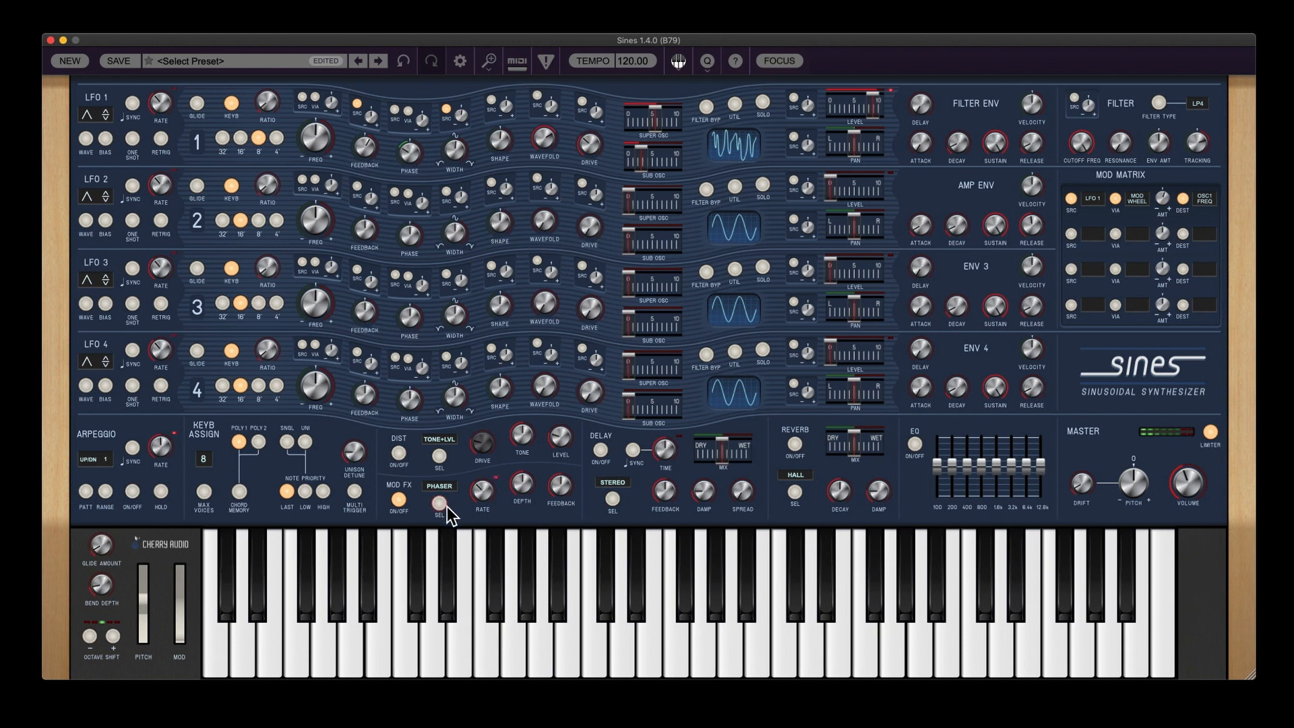
drag(484, 488, 480, 428)
drag(557, 487, 573, 530)
mouse_move(517, 482)
mouse_down()
mouse_move(528, 520)
mouse_move(516, 509)
mouse_up()
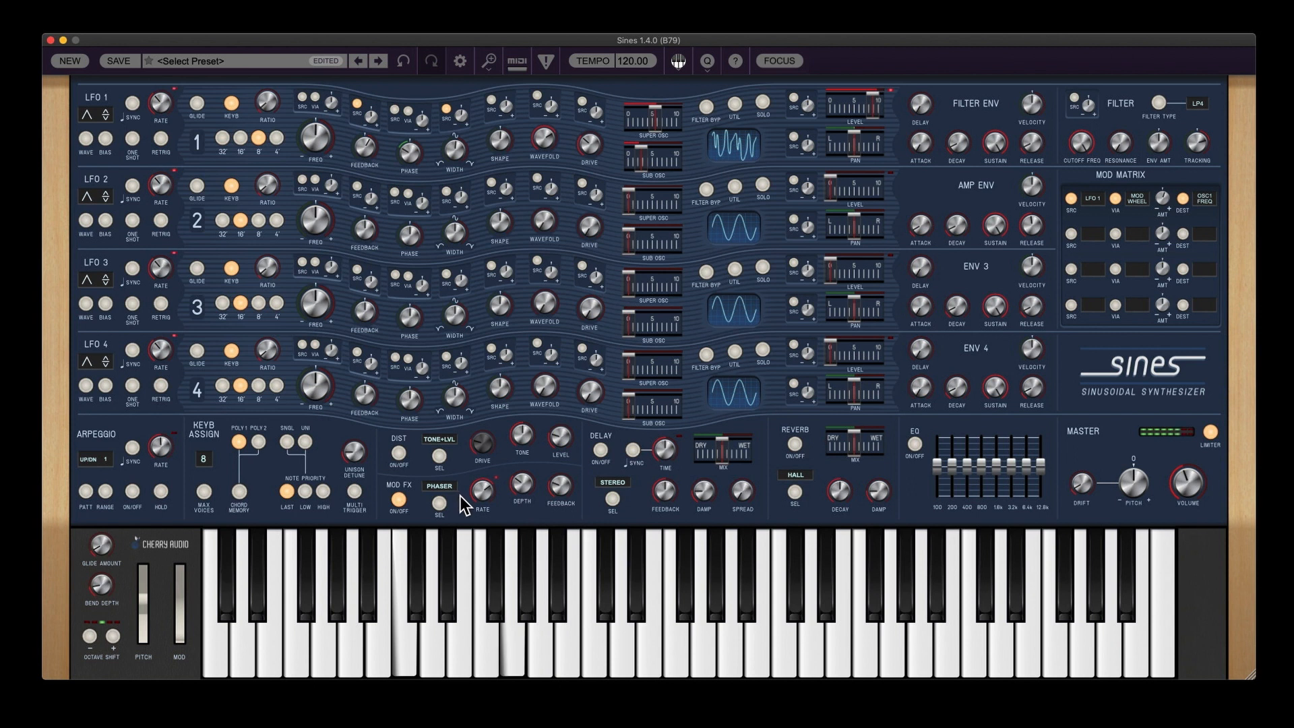
drag(478, 498, 488, 520)
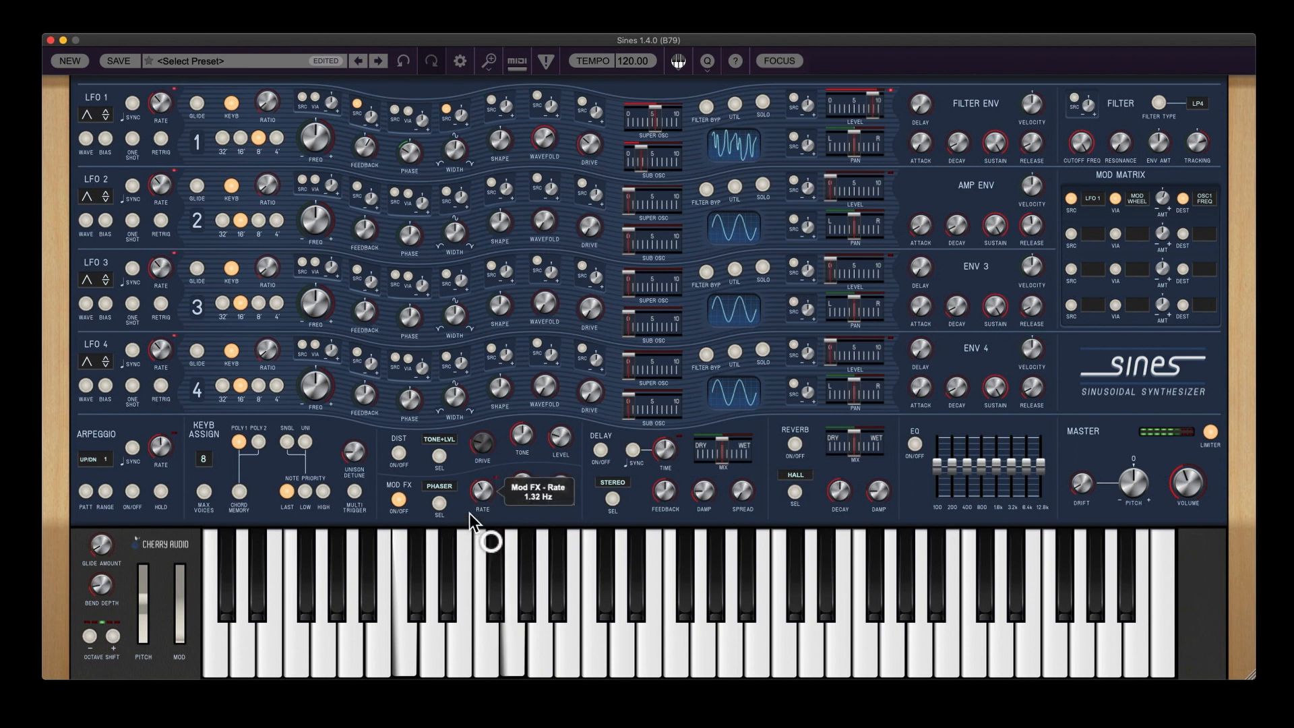
Step: Change the modulation effect type to Rotary and try its rate control
click(439, 486)
click(475, 479)
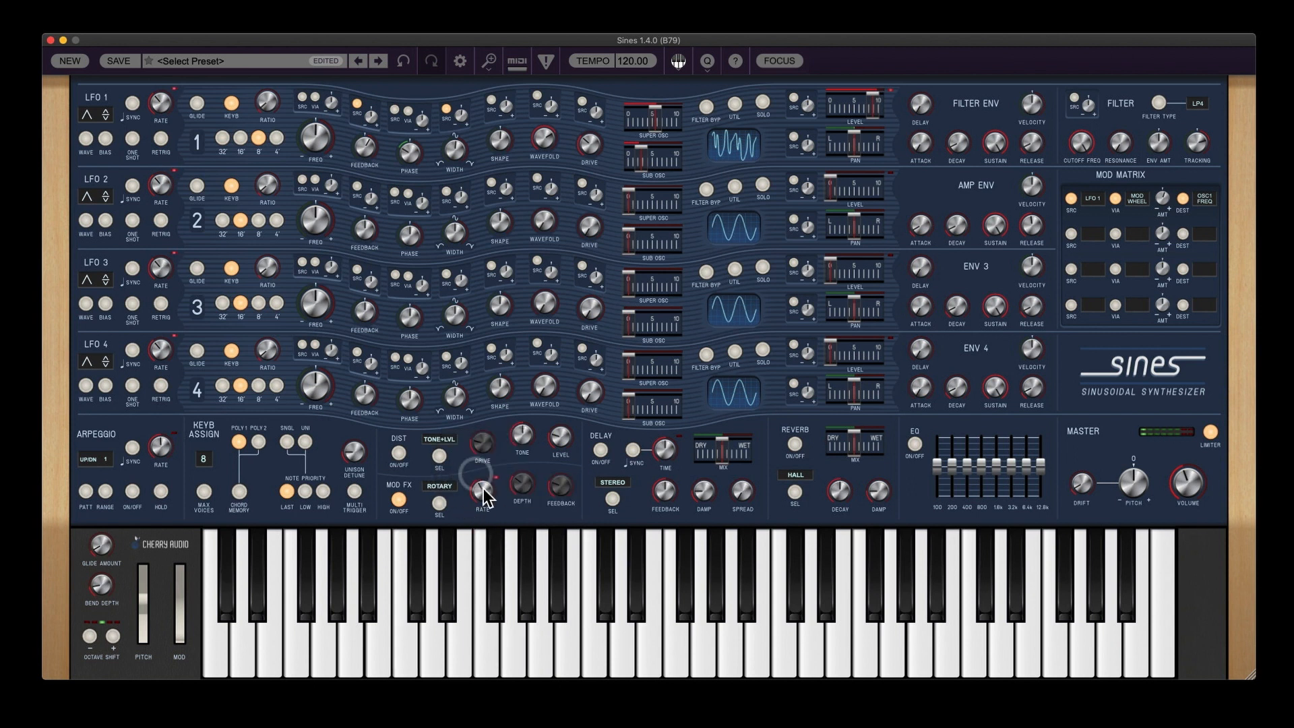
mouse_move(484, 492)
Step: Turn on the delay in Ping Pong mode, raise its spread and set its effect mix to 57.0%
click(601, 451)
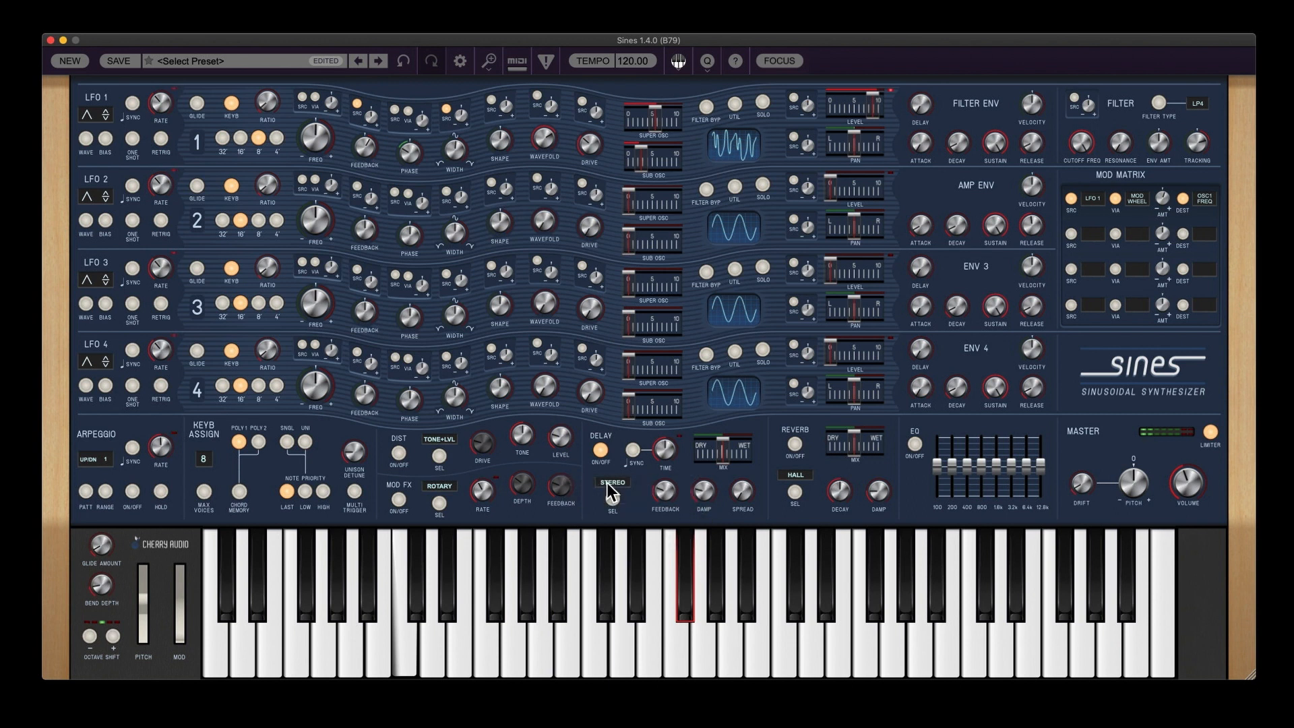
click(607, 482)
click(640, 457)
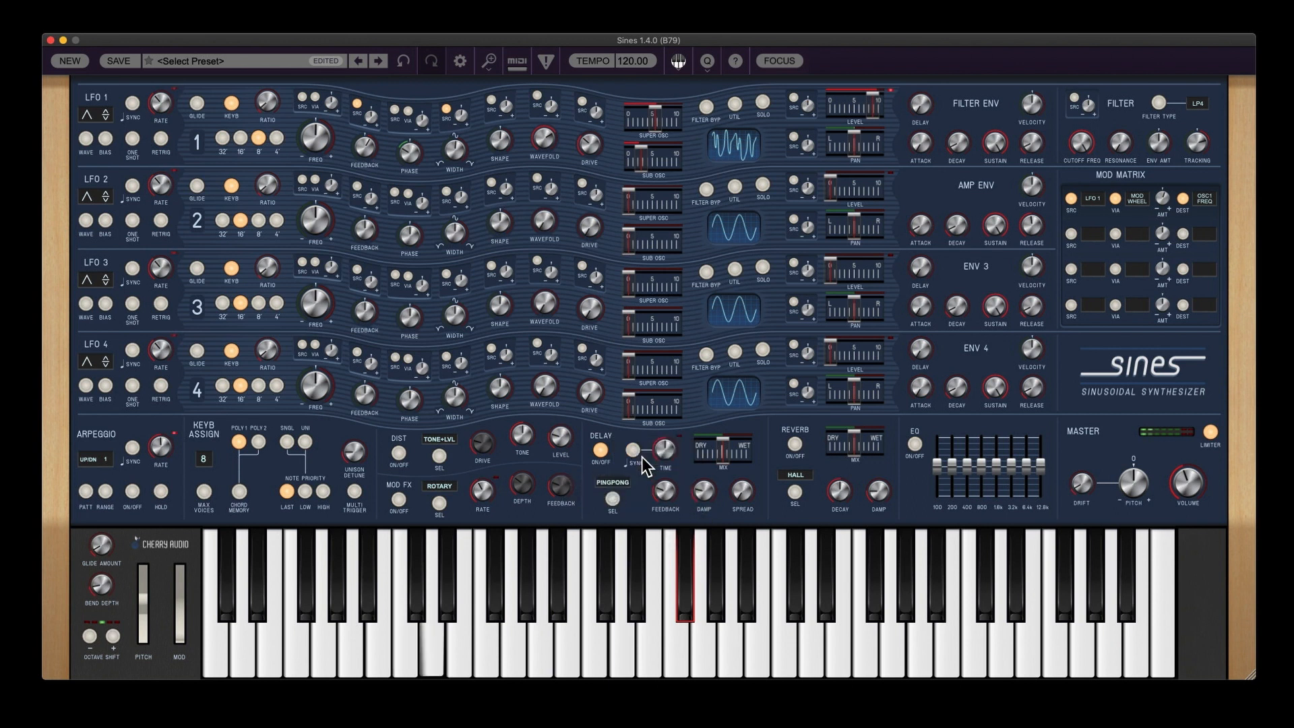
drag(742, 493, 743, 448)
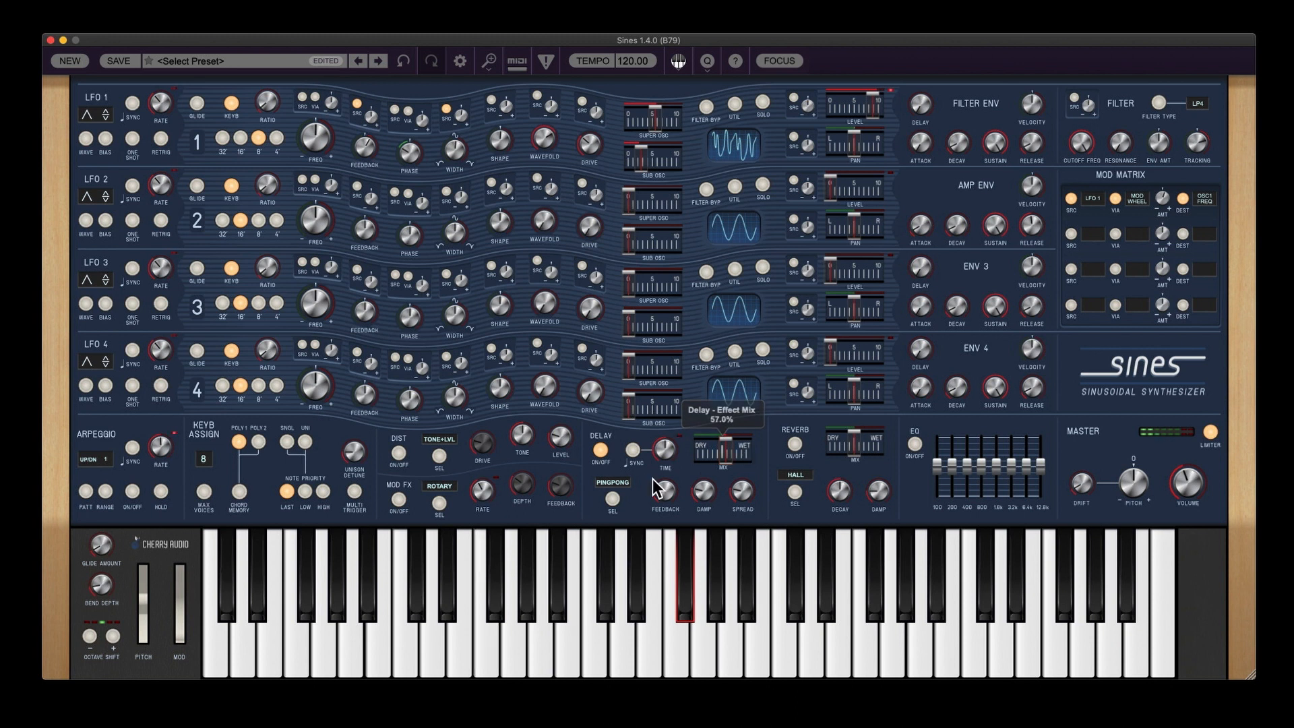
Step: Switch the delay type to Tape and turn the delay off after trying it
click(624, 481)
click(628, 479)
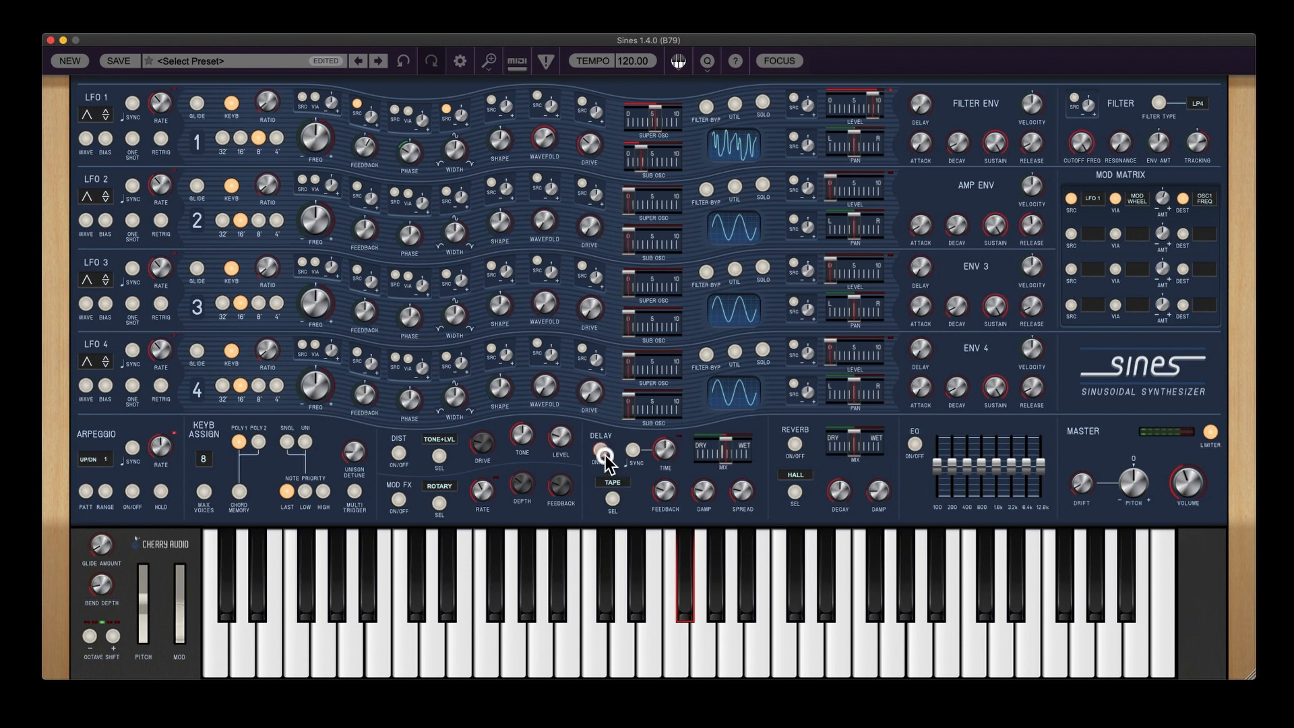
Step: Turn on the reverb with the Spring type, raise its mix, then switch the type to Room
click(794, 446)
click(797, 473)
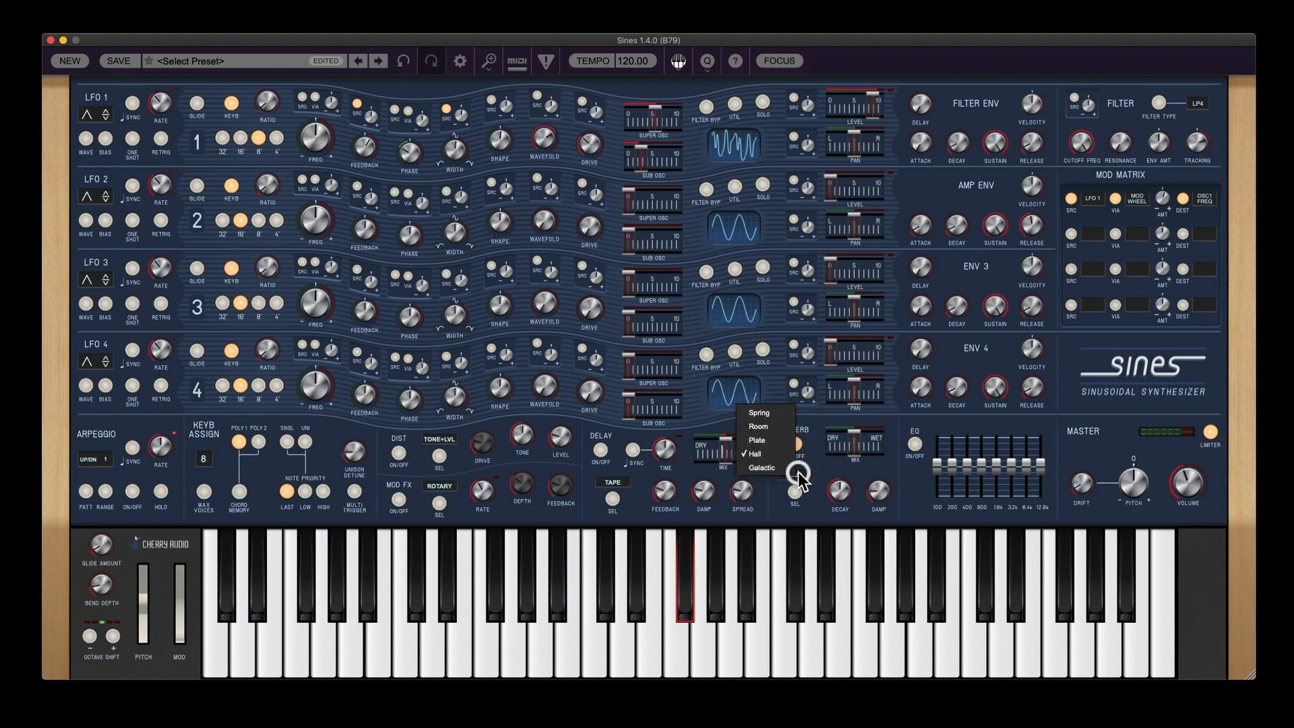
click(774, 414)
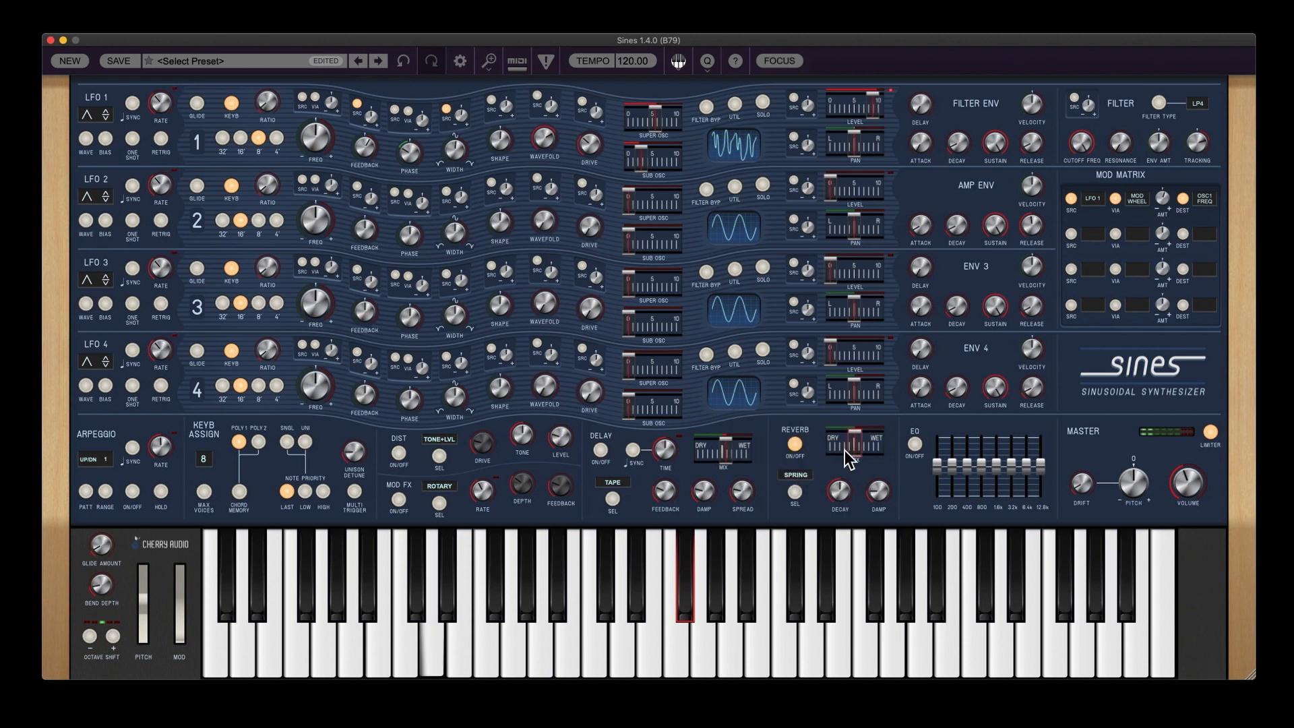
mouse_move(844, 450)
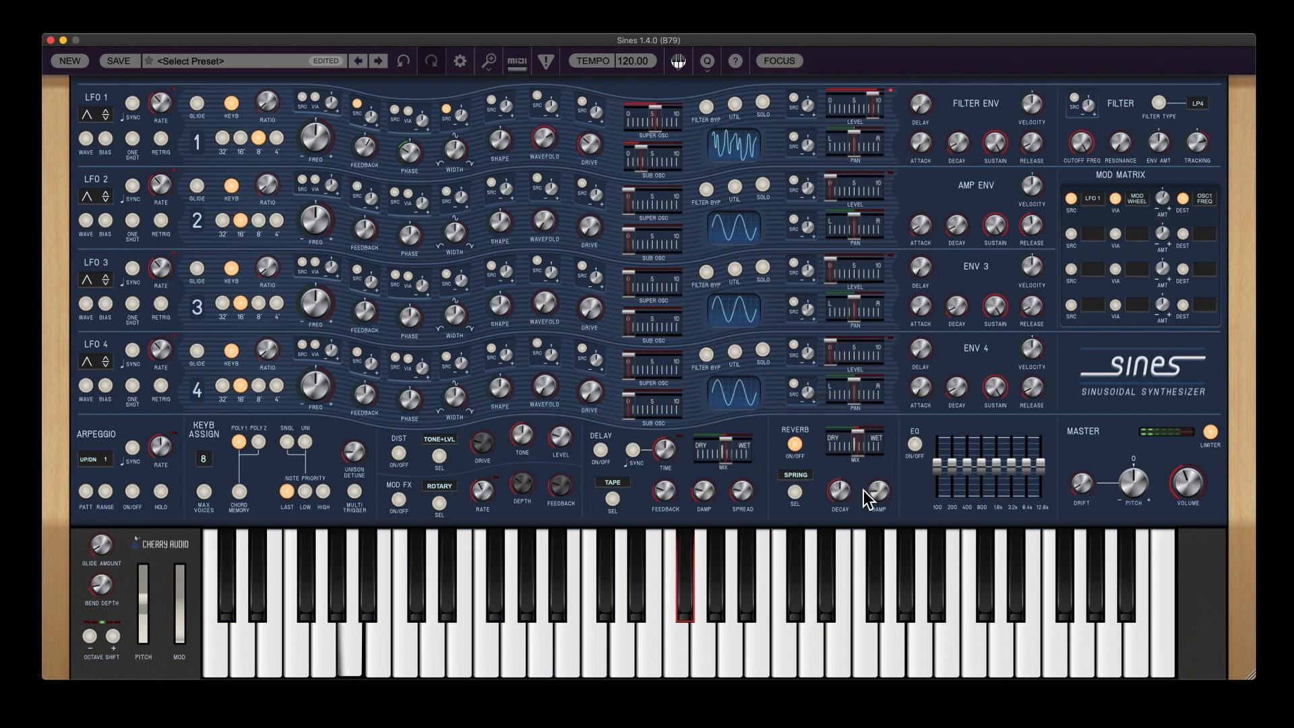
click(863, 445)
click(780, 480)
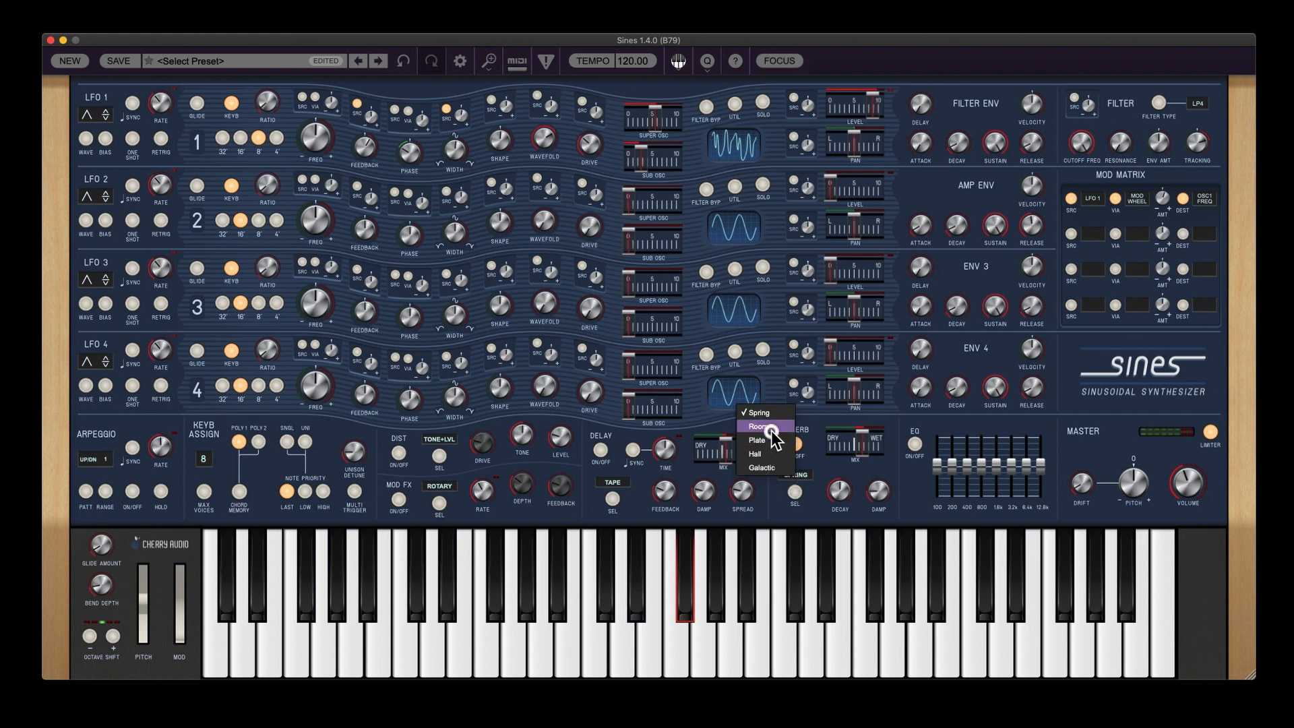
click(773, 435)
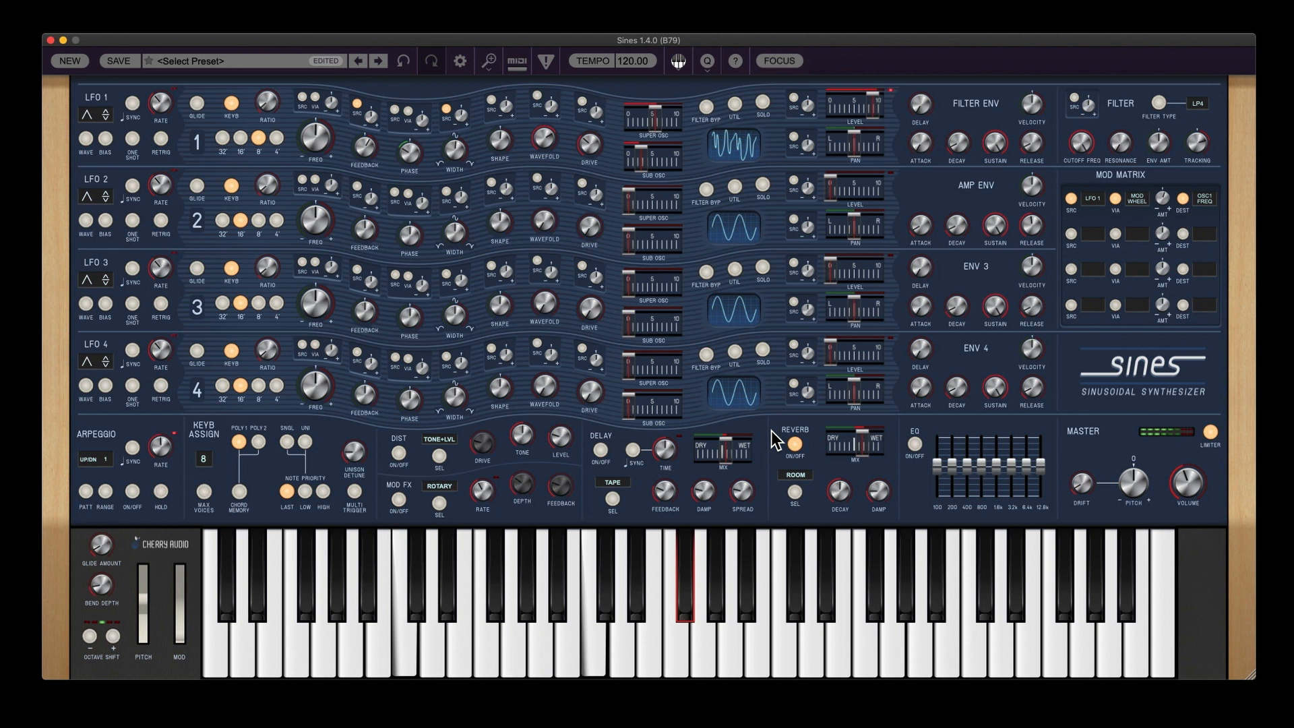
Step: Try the Plate reverb with its decay time at 26.1%, then change the reverb type to Hall
click(796, 475)
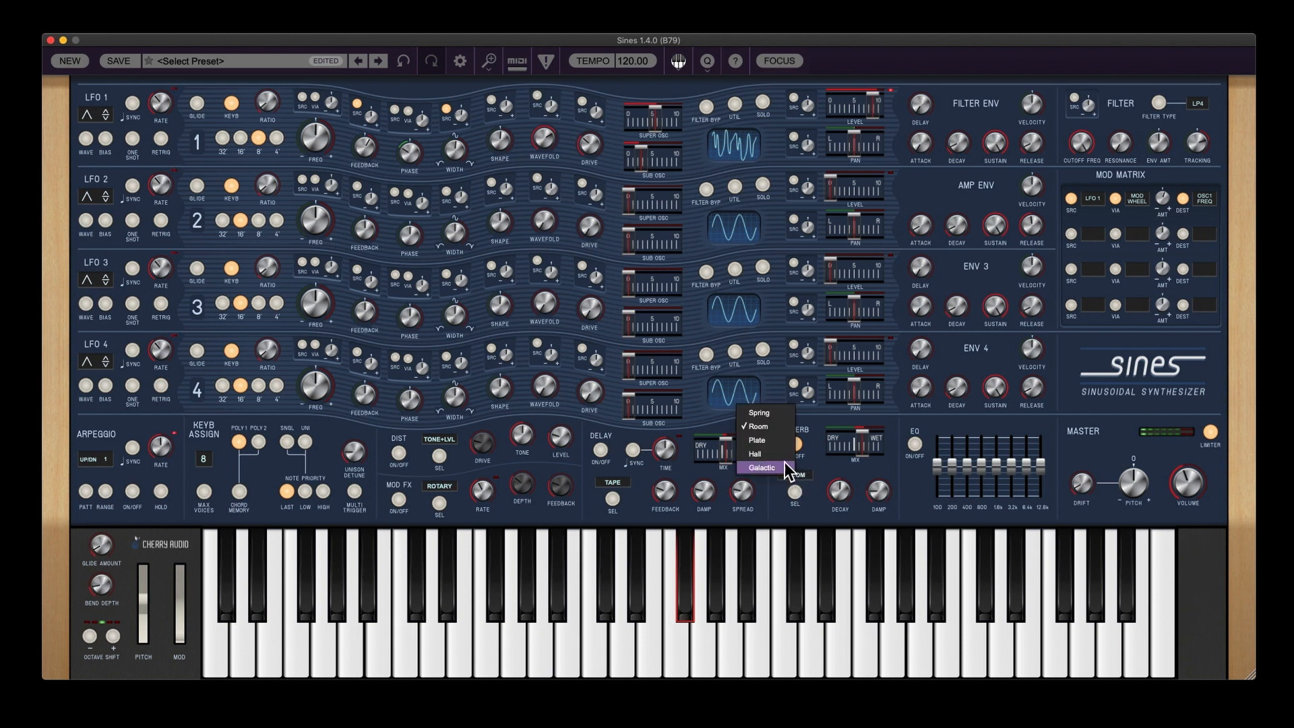
click(770, 437)
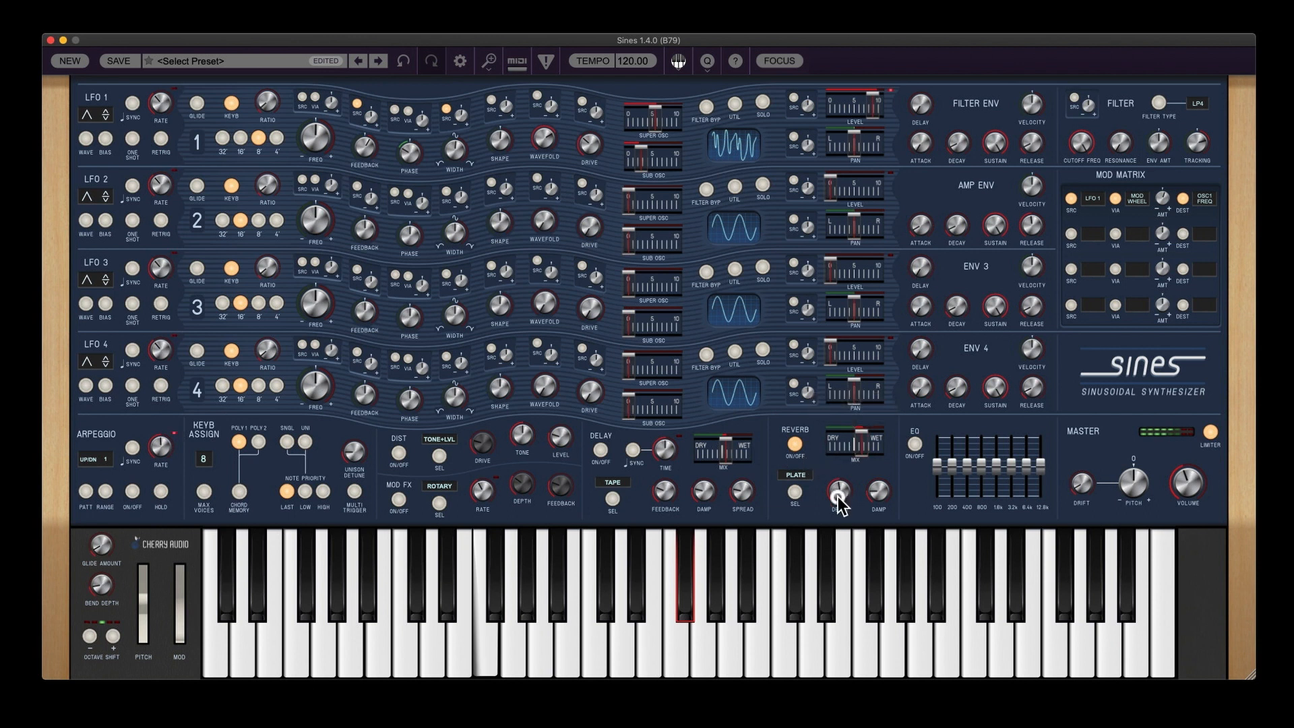
drag(839, 496, 848, 534)
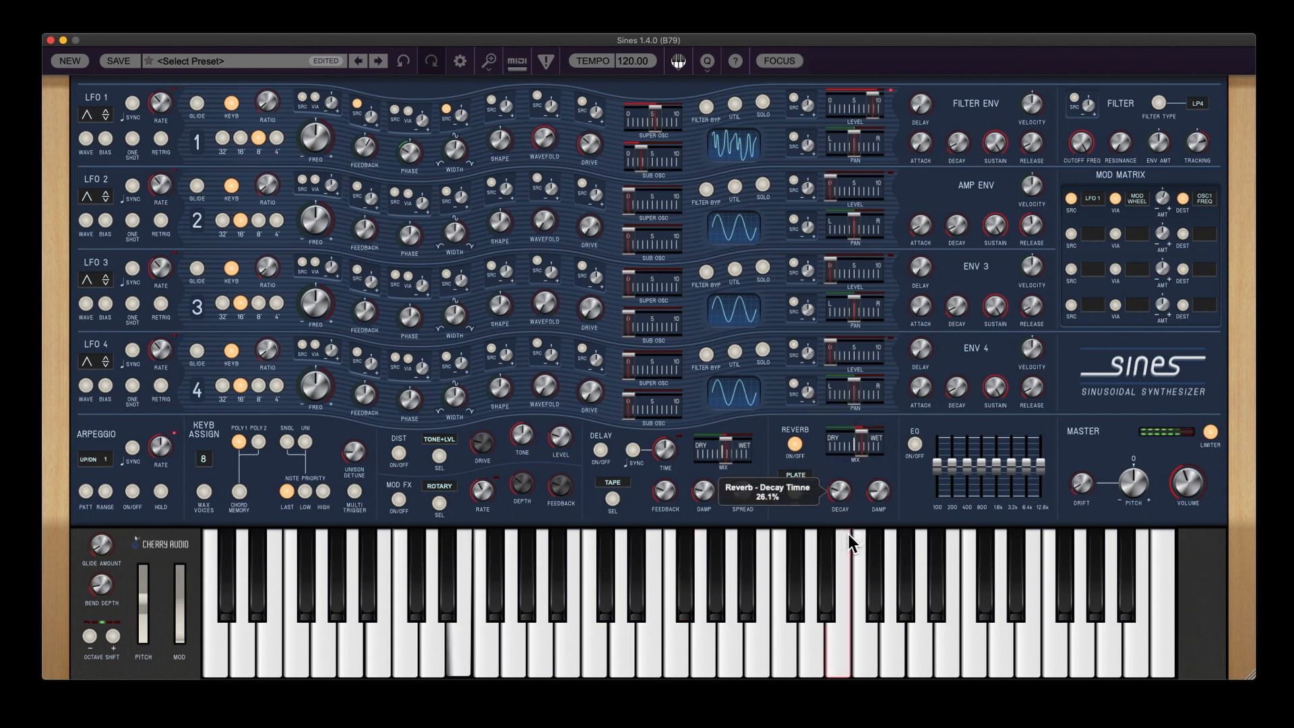
click(801, 477)
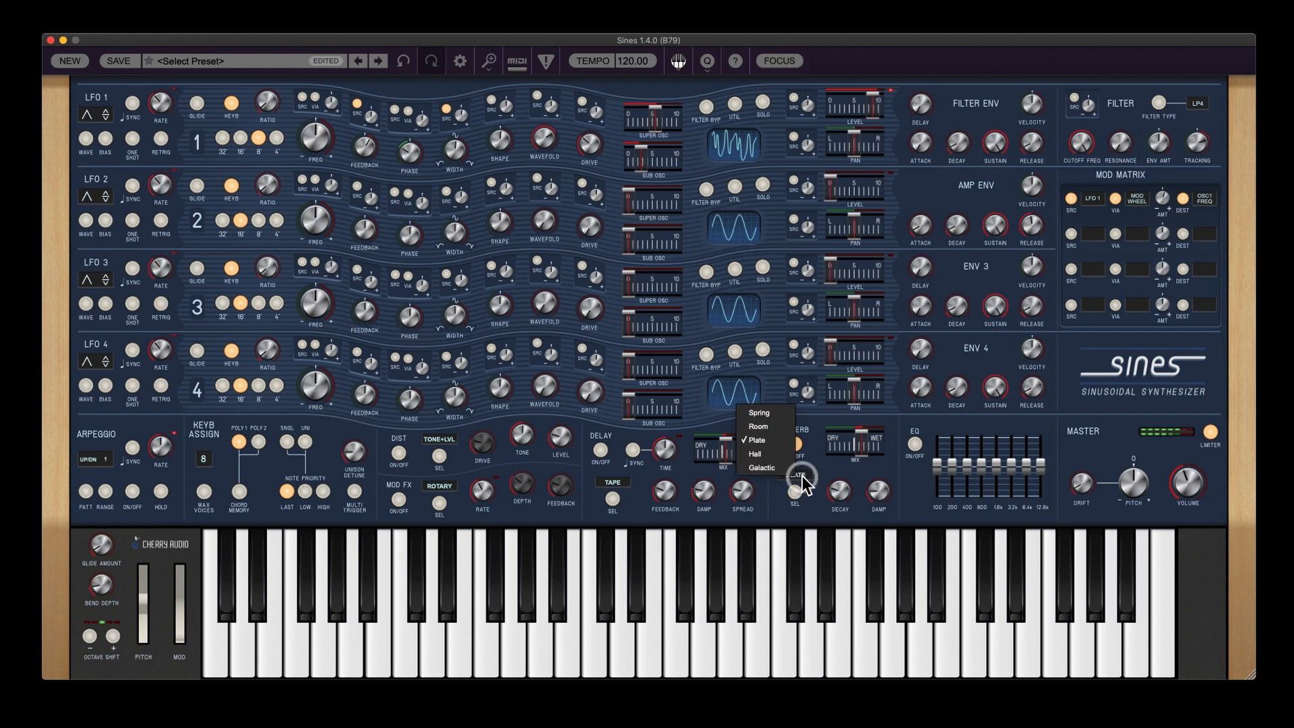
click(775, 456)
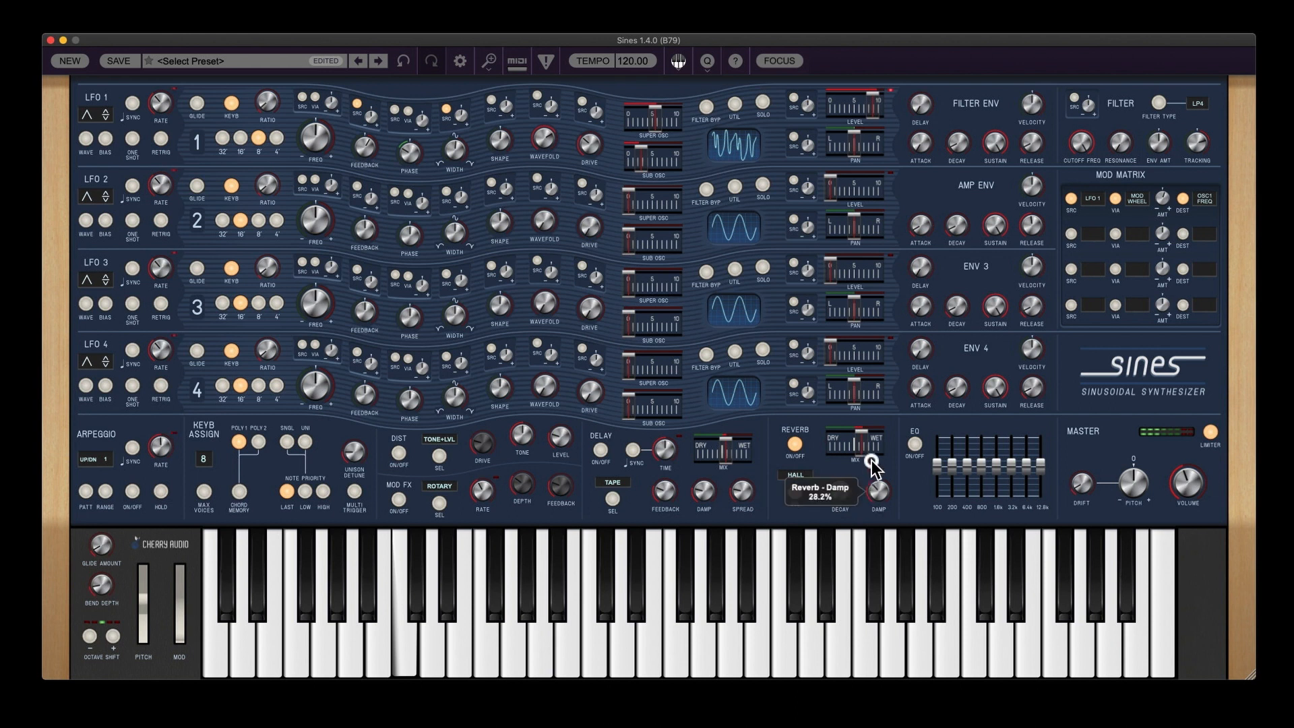
Step: Set the reverb mix to 64.9%, adjust its damping, and change the reverb type to GLCTC
mouse_move(868, 447)
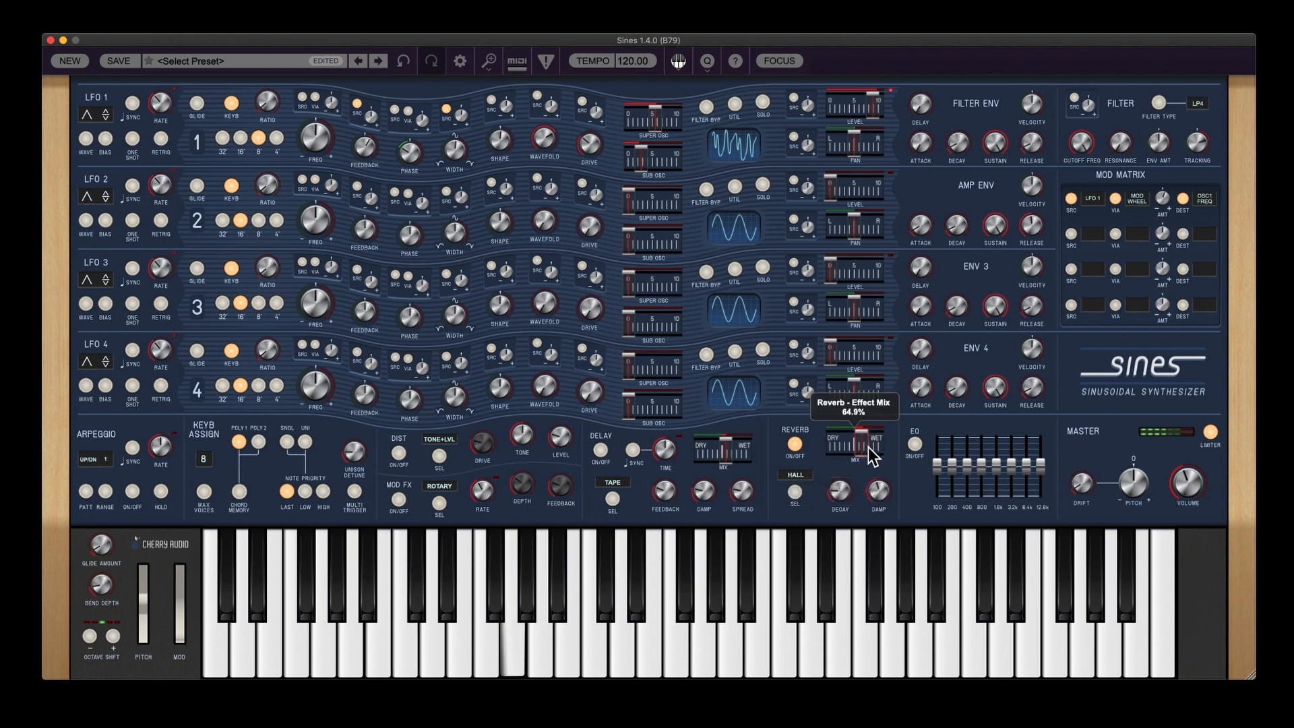
drag(873, 489, 874, 514)
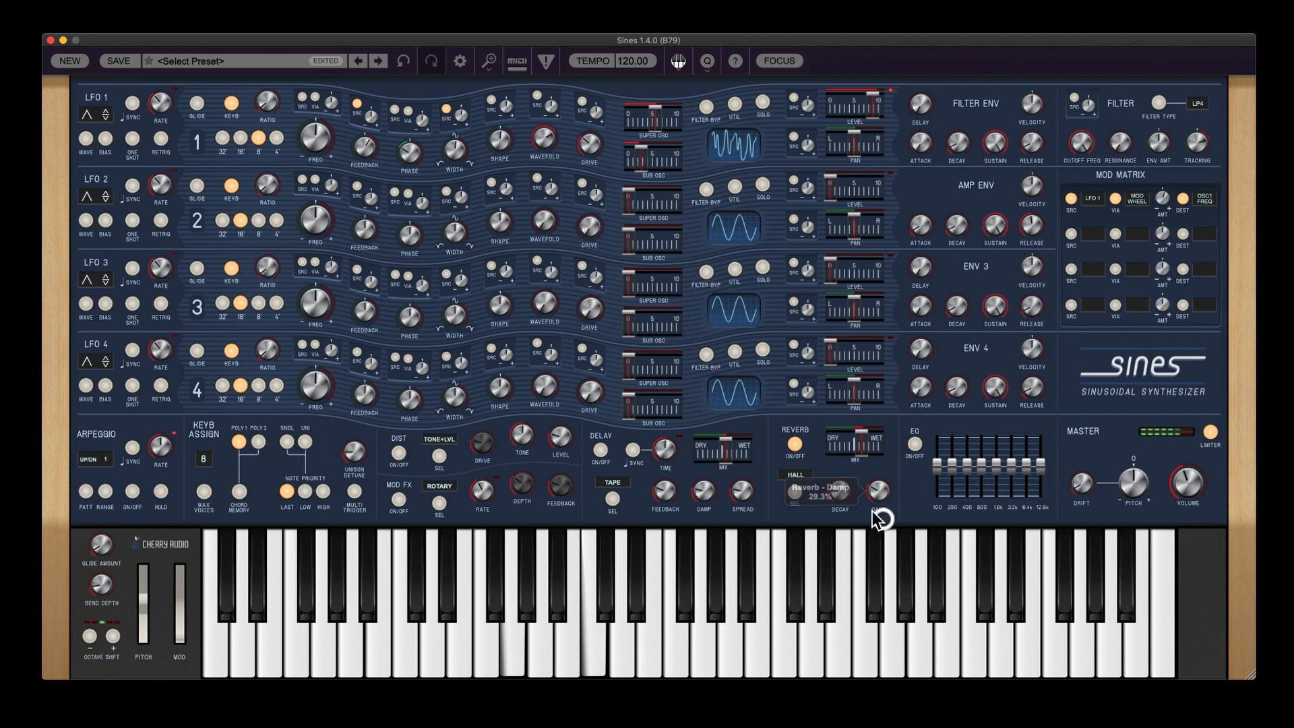
click(798, 476)
click(775, 468)
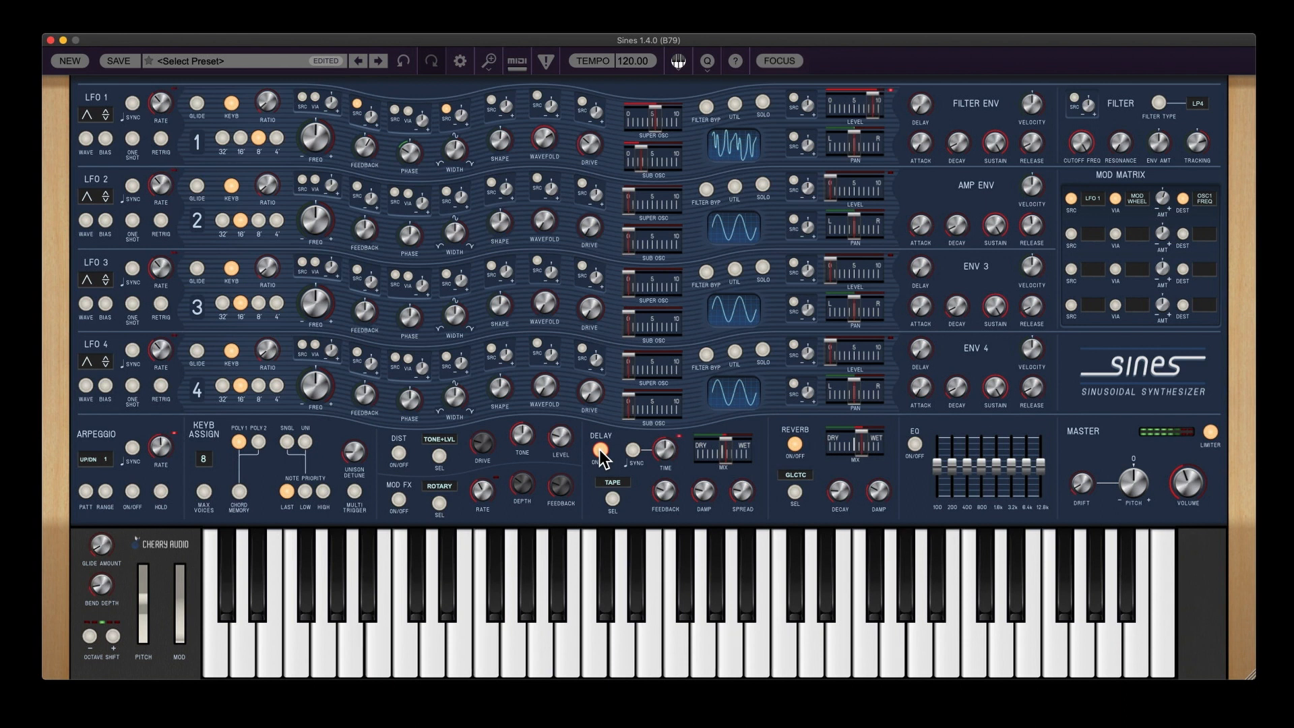
Step: Switch the active delay to Stereo with more spread, and set the reverb mix to 51.2%
click(612, 481)
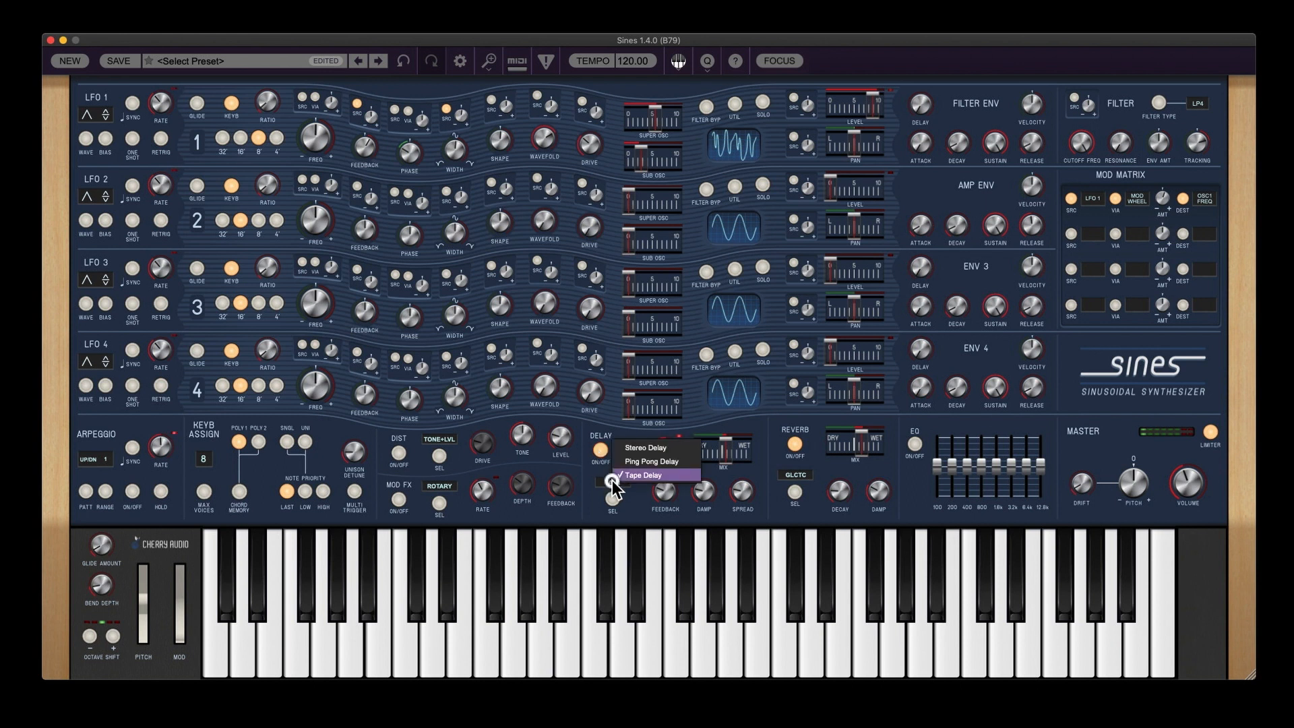
click(644, 446)
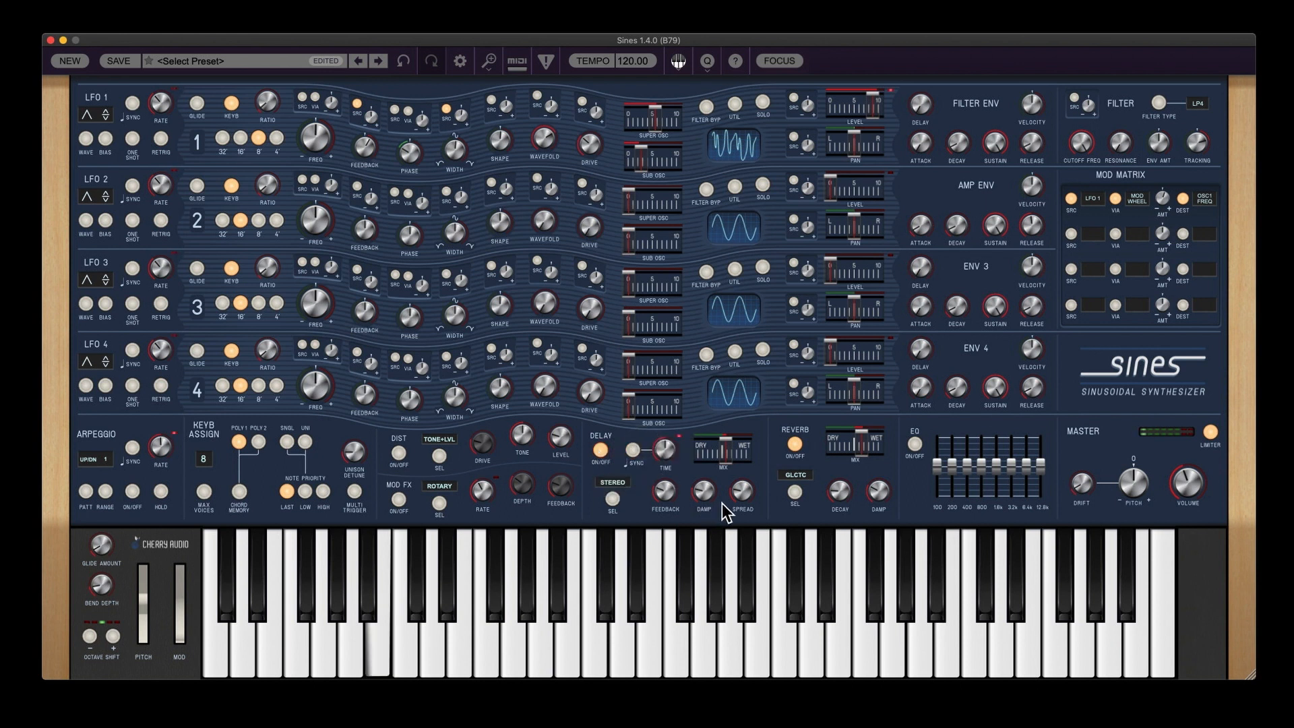
drag(744, 496, 735, 463)
mouse_move(854, 428)
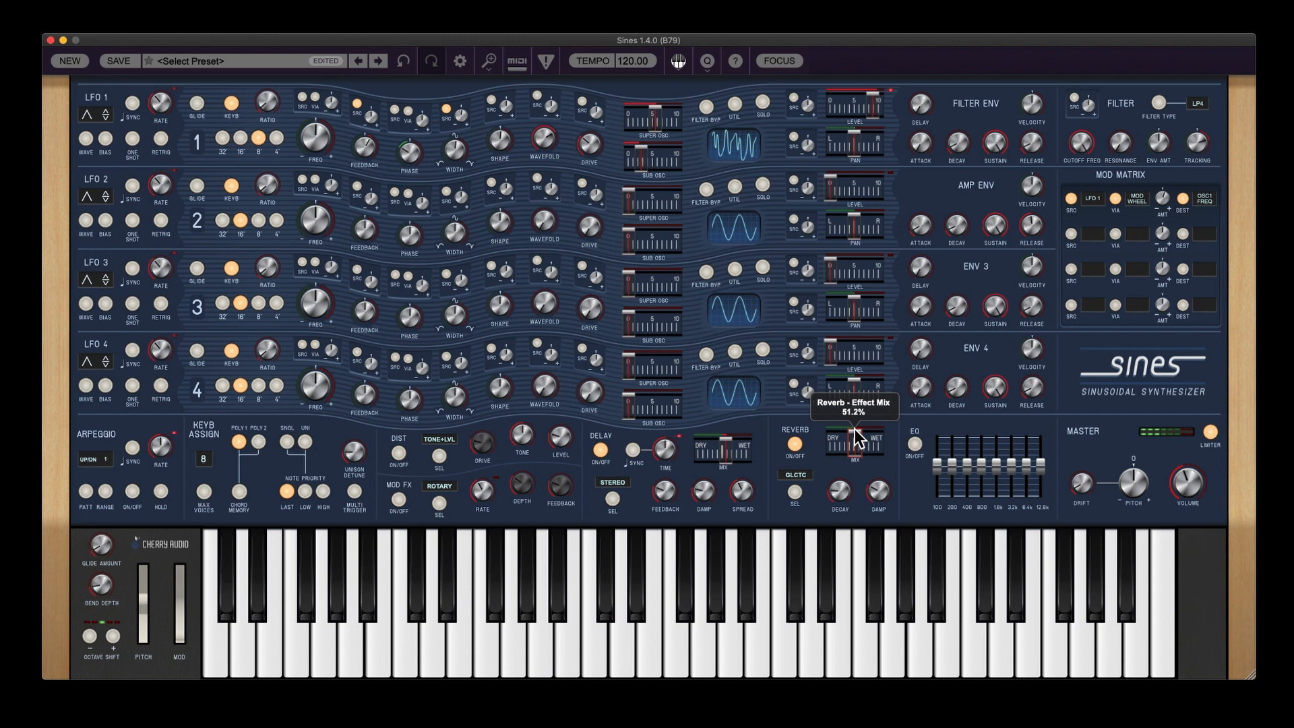
Step: Turn off the delay and reverb, then turn on the EQ and shape its frequency bands into an uneven curve
click(600, 450)
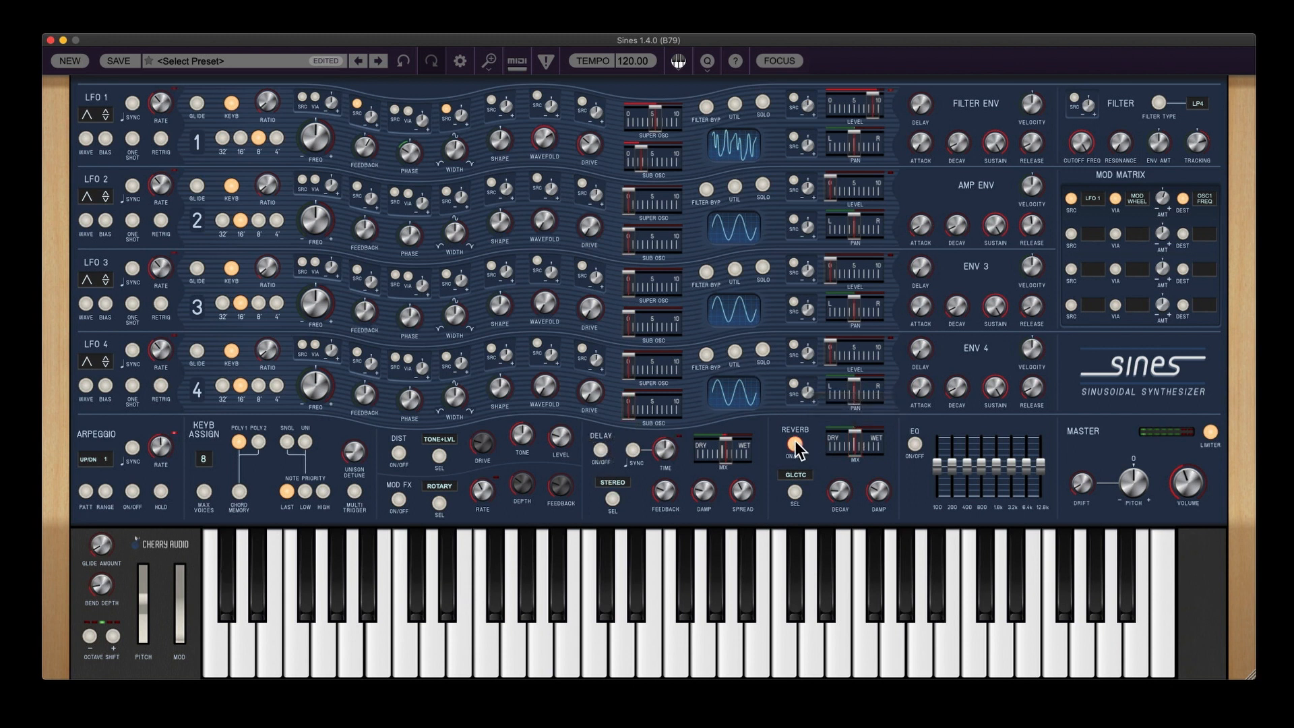
click(795, 445)
click(914, 444)
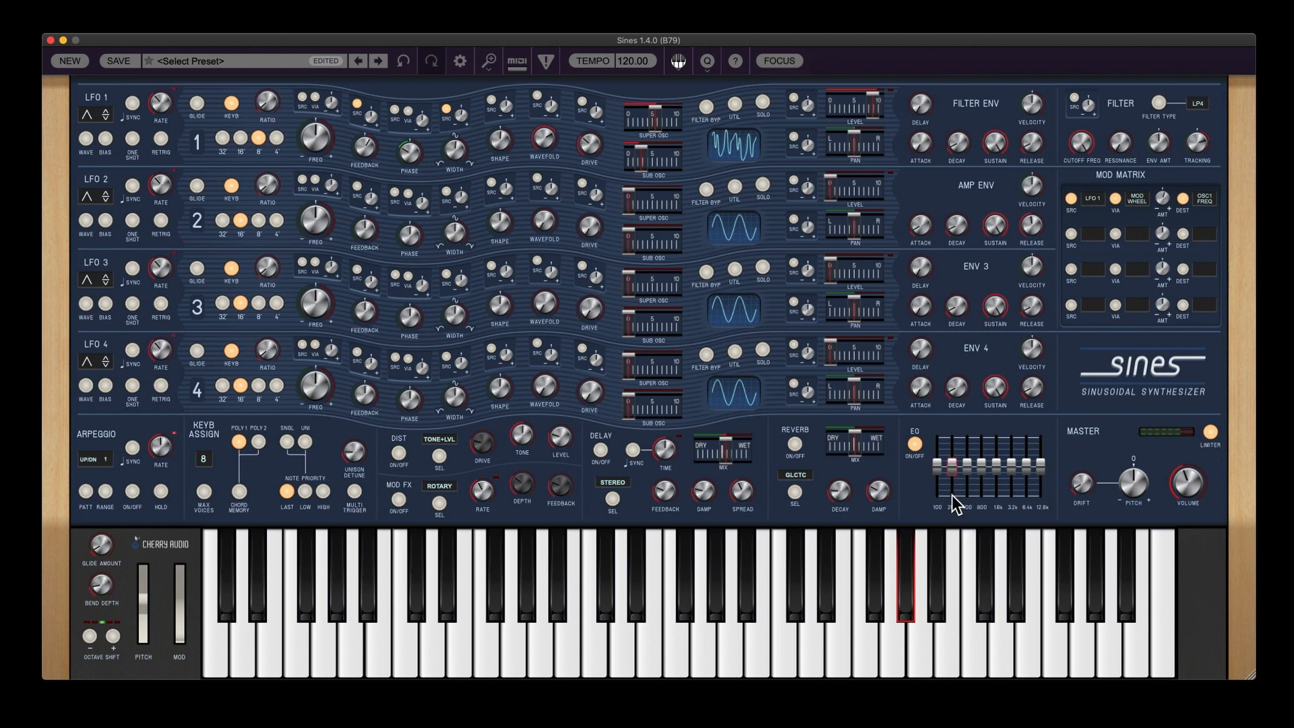
drag(940, 466, 1038, 476)
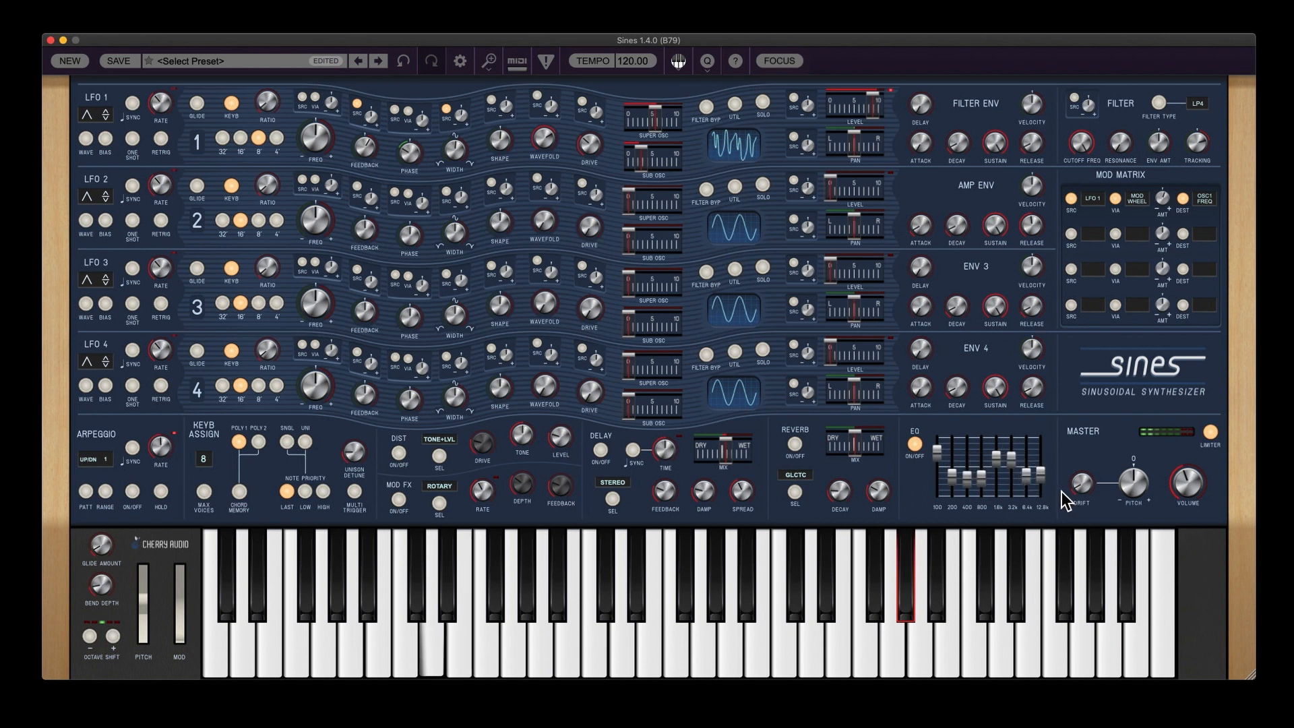
drag(996, 474, 953, 468)
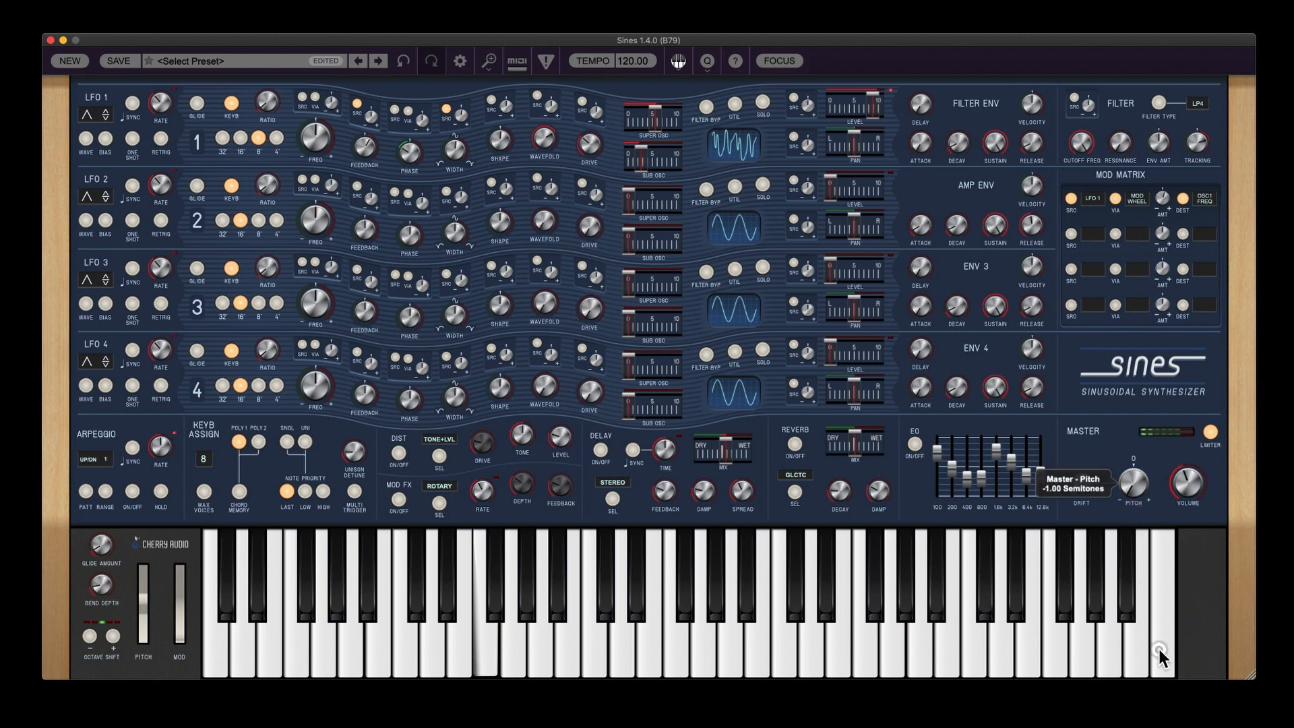
Step: Try the master pitch at -1.00 and 1.00 semitones, return it to about zero, and try the master drift and volume
click(1144, 620)
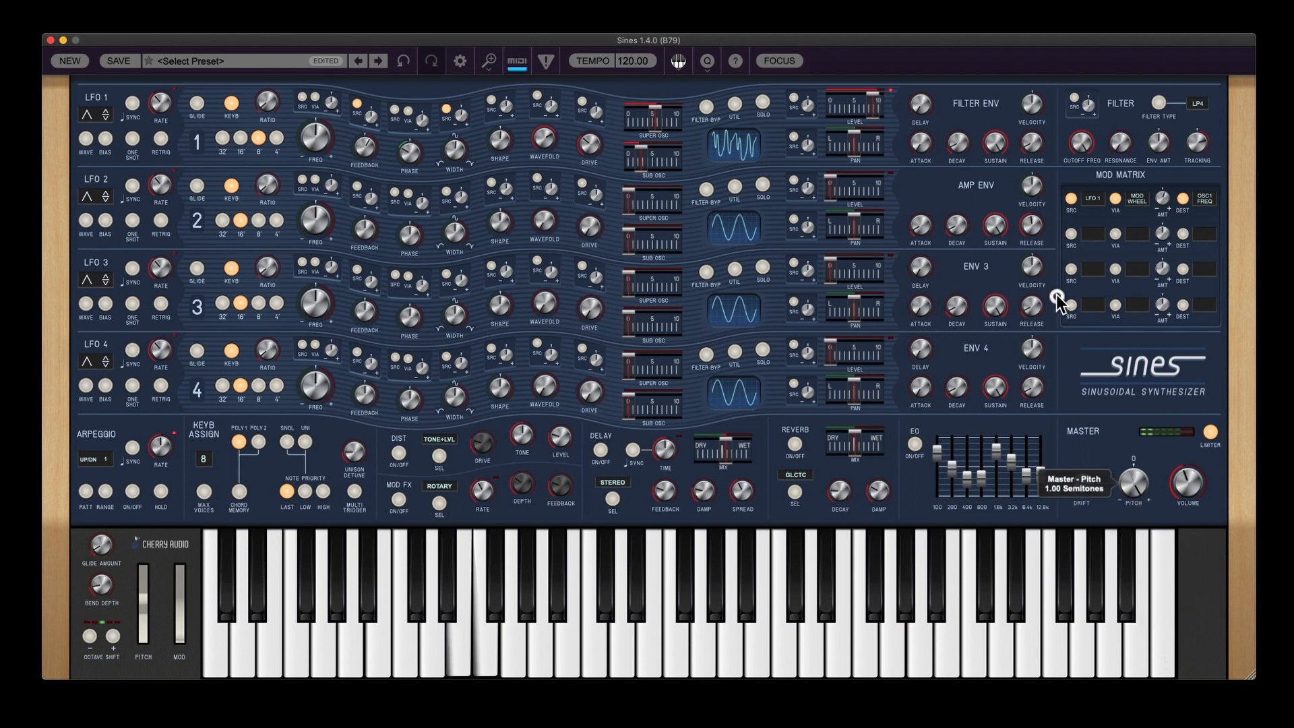
click(1069, 436)
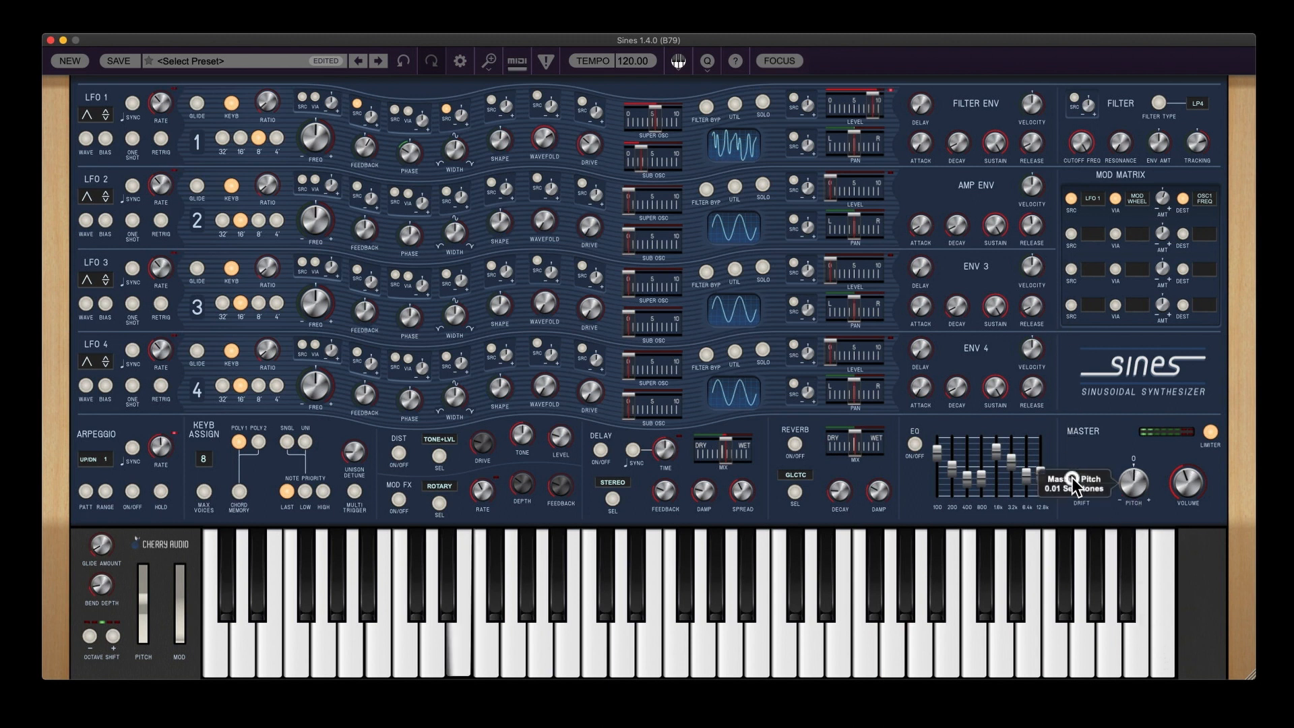
click(1073, 479)
mouse_move(1072, 483)
mouse_down()
mouse_move(1072, 358)
mouse_move(1076, 489)
mouse_up()
drag(1178, 483, 1179, 459)
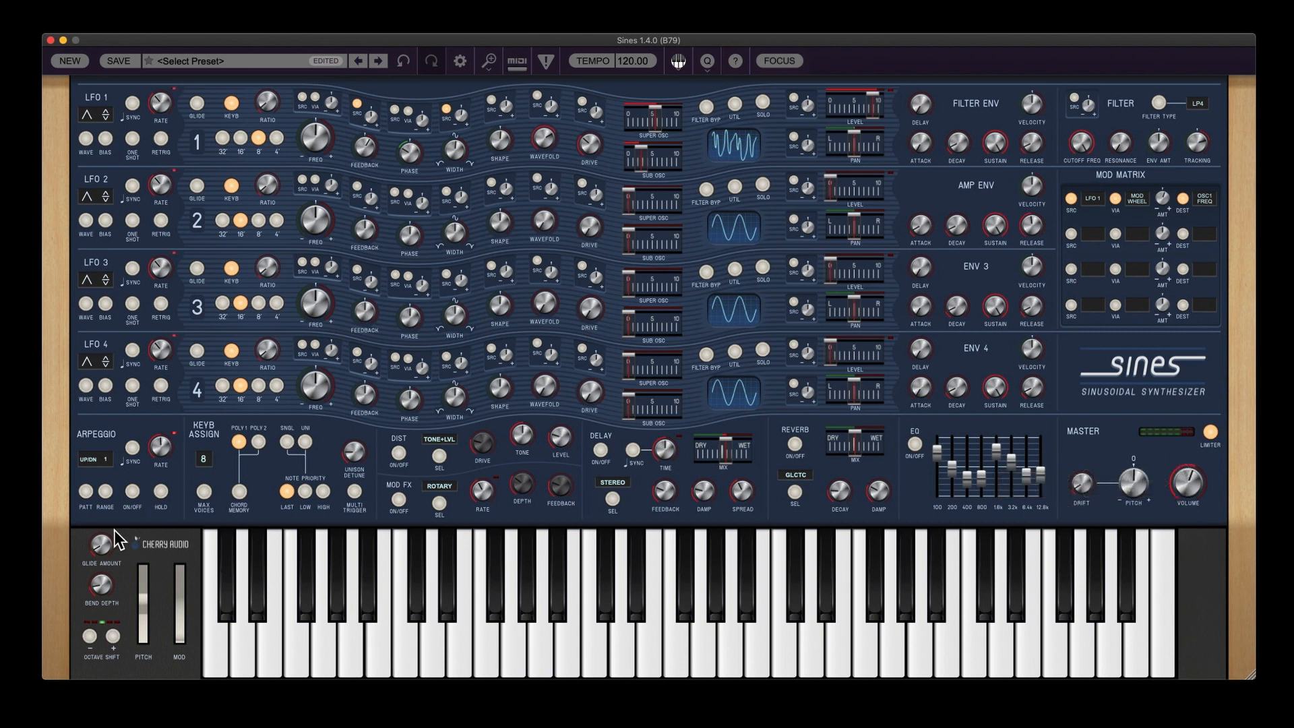
Step: Turn on the arpeggio with a Two Octaves range and set oscillator 1 to 16'
click(129, 489)
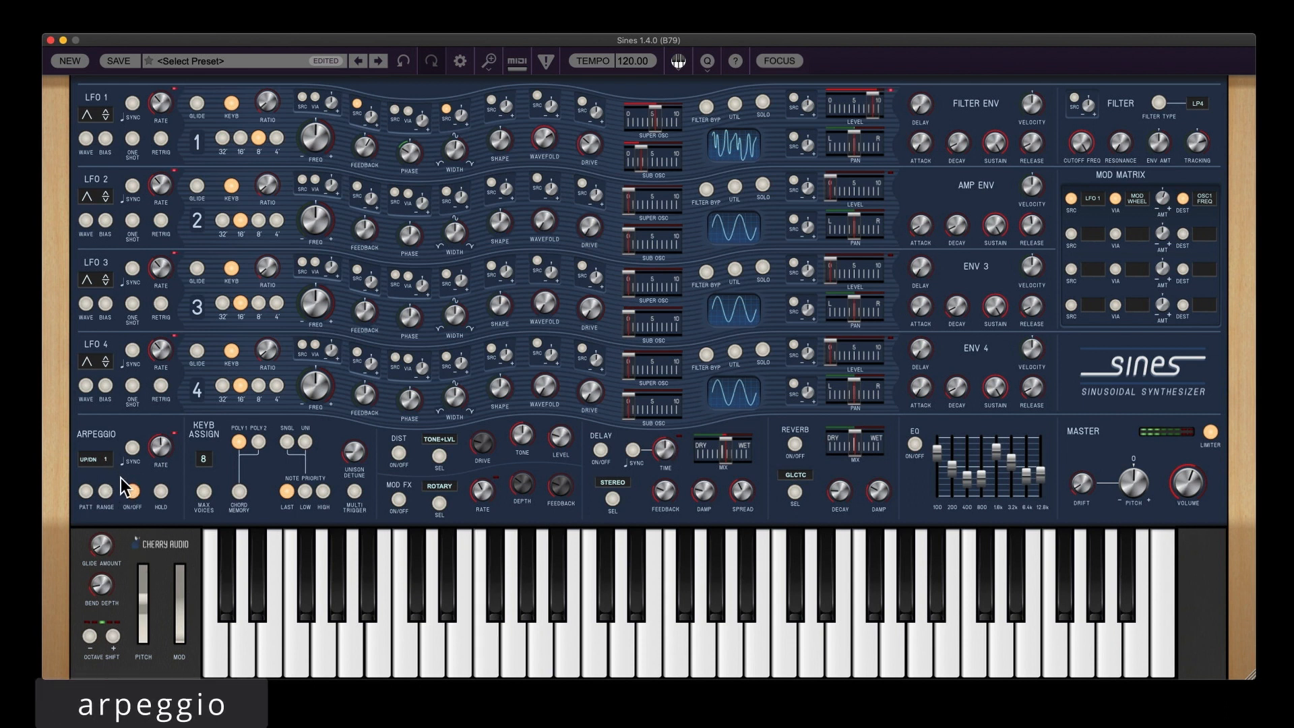
click(240, 137)
click(102, 492)
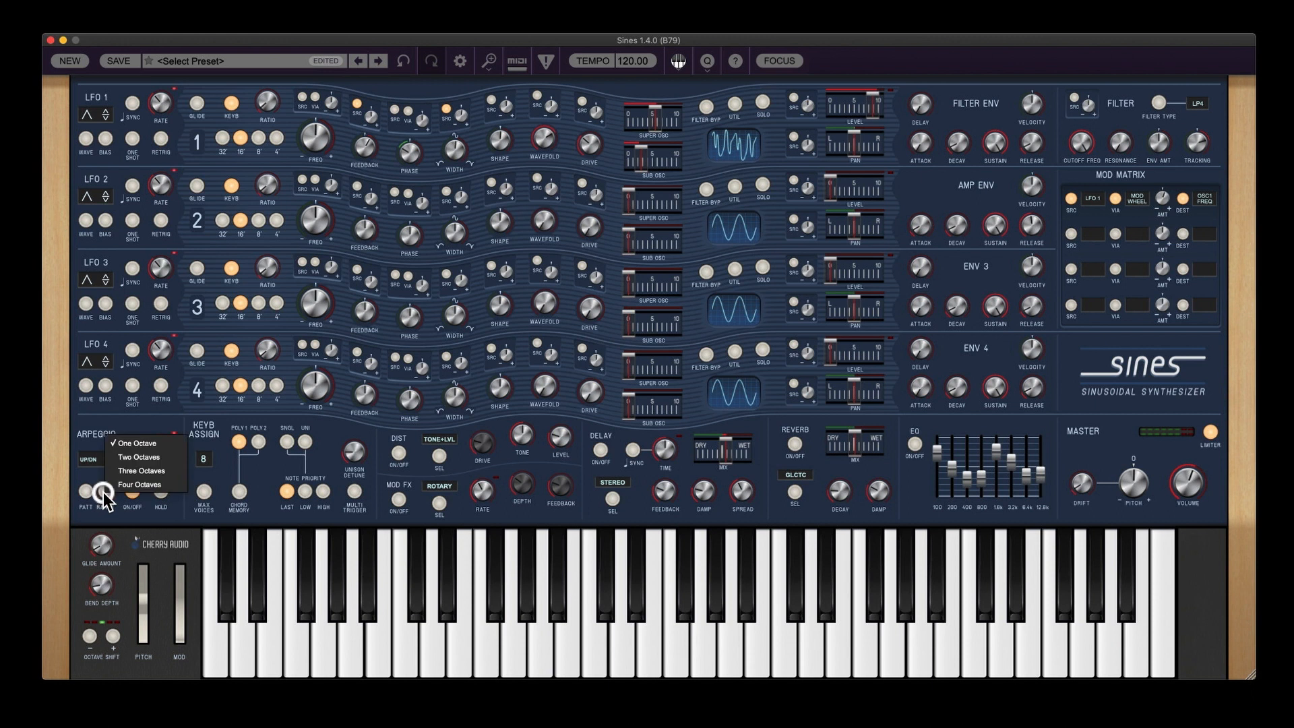
click(128, 455)
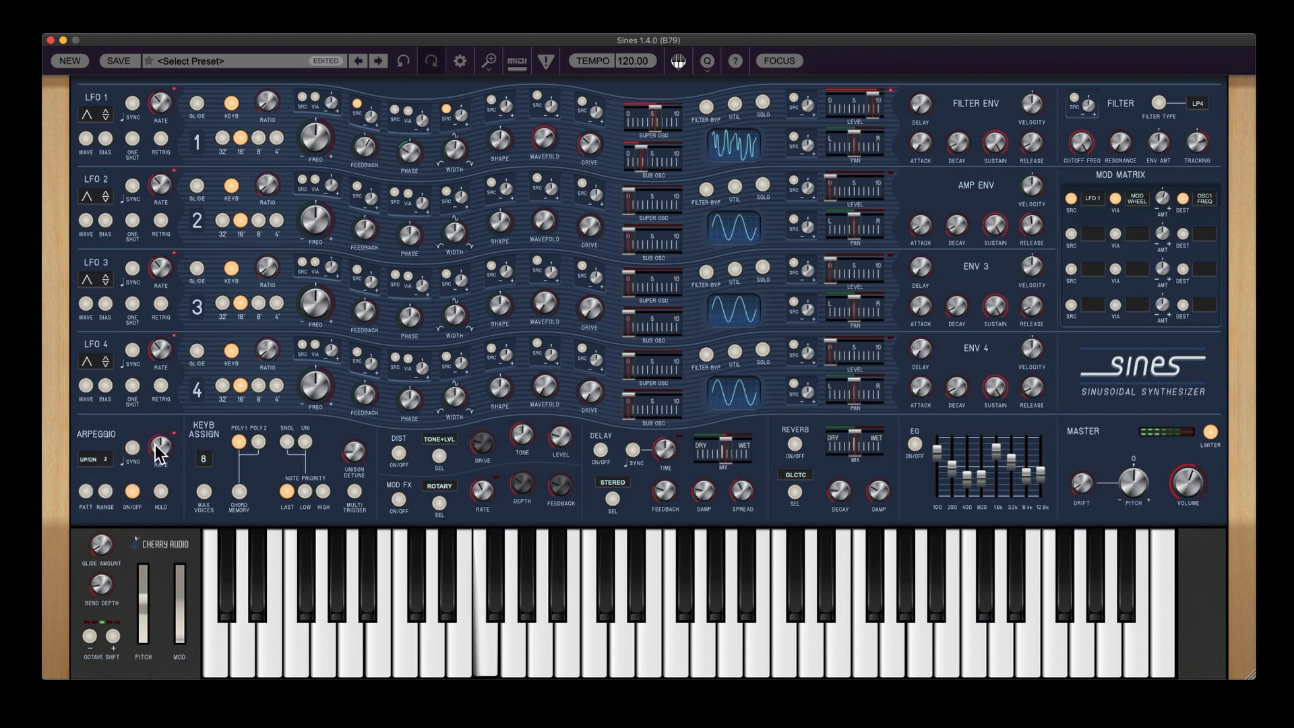
Step: Sync the arpeggio to the tempo and try different rates, including 1/4 Triplet and 1/16 Dotted
mouse_move(158, 452)
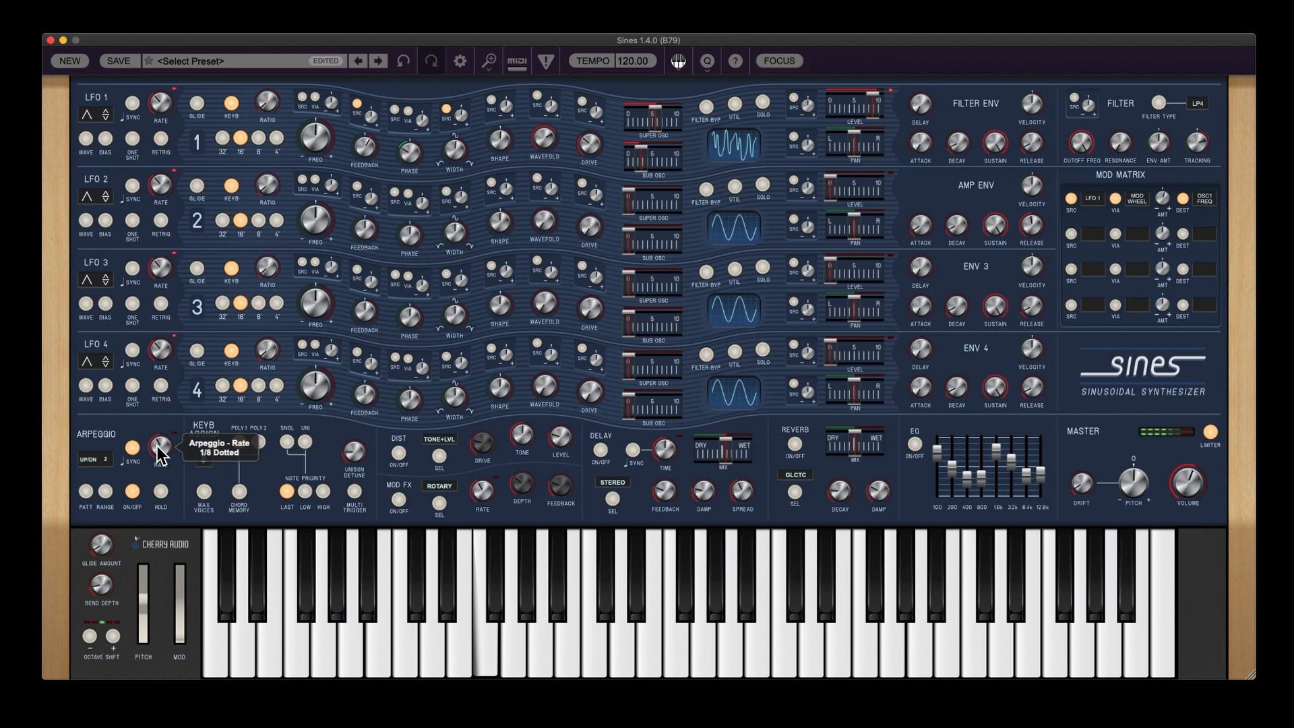
scroll(157, 447, up, 1)
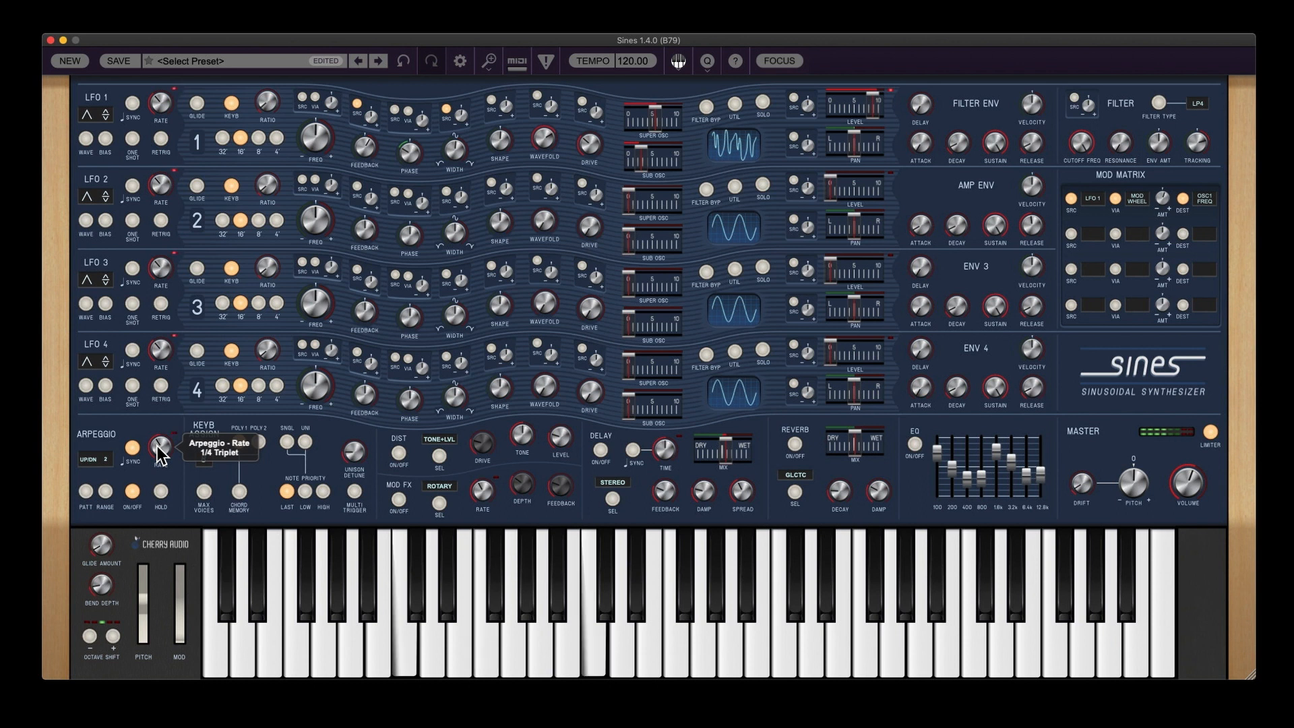
scroll(157, 447, down, 1)
scroll(156, 446, down, 1)
scroll(157, 446, down, 1)
scroll(160, 452, down, 1)
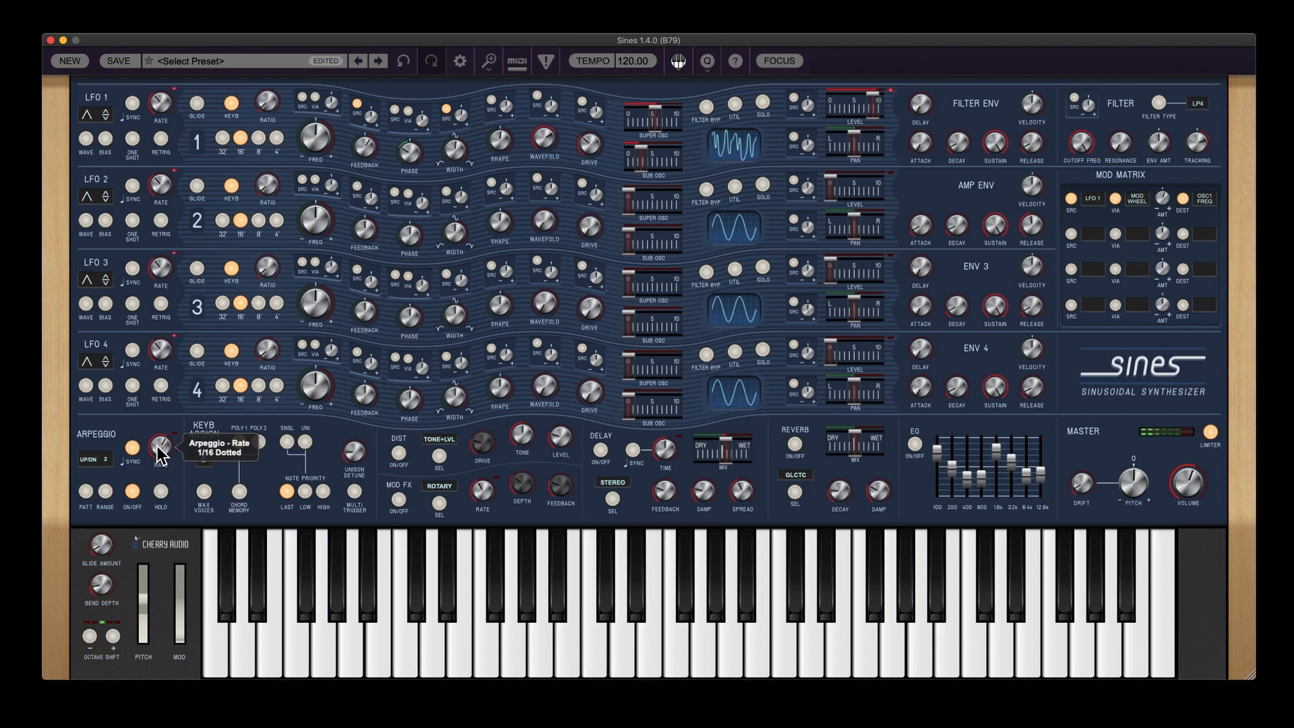
scroll(162, 455, down, 1)
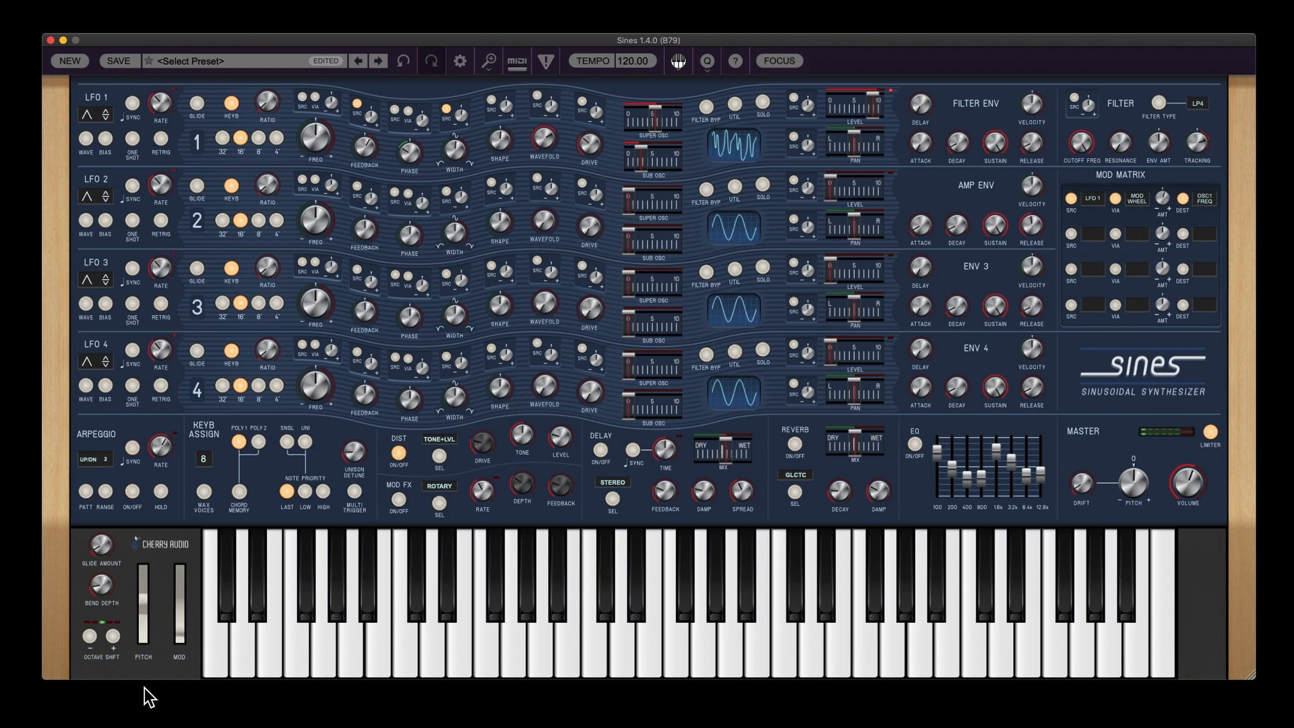
Step: Set the bend depth to about 2.28 semitones and raise the glide amount to 16.5%
drag(108, 568, 111, 534)
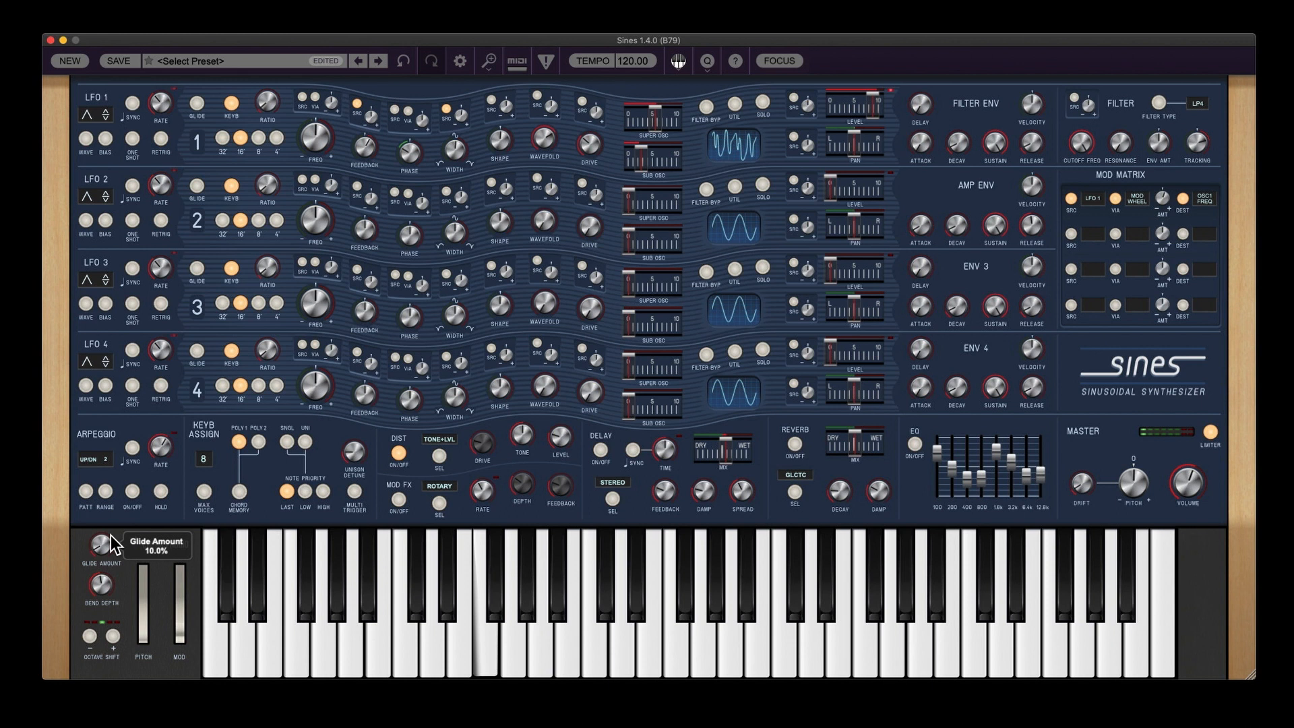
drag(103, 590, 102, 600)
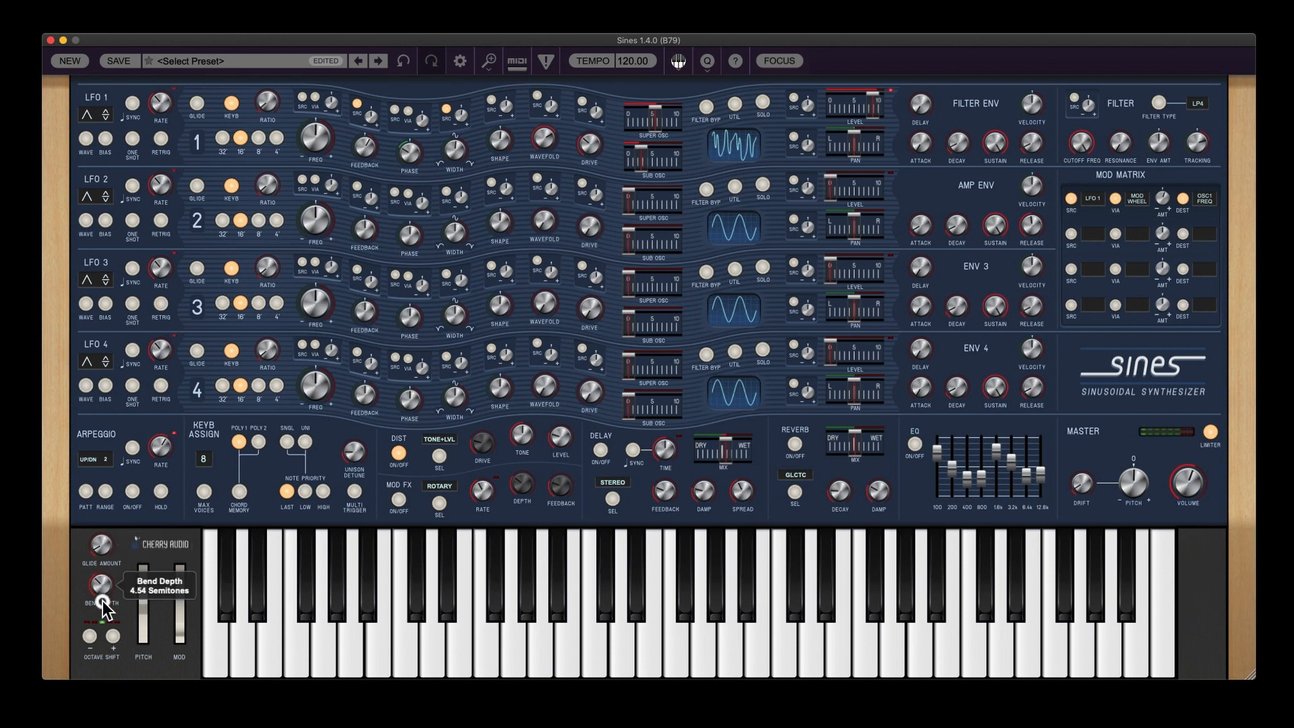
click(108, 621)
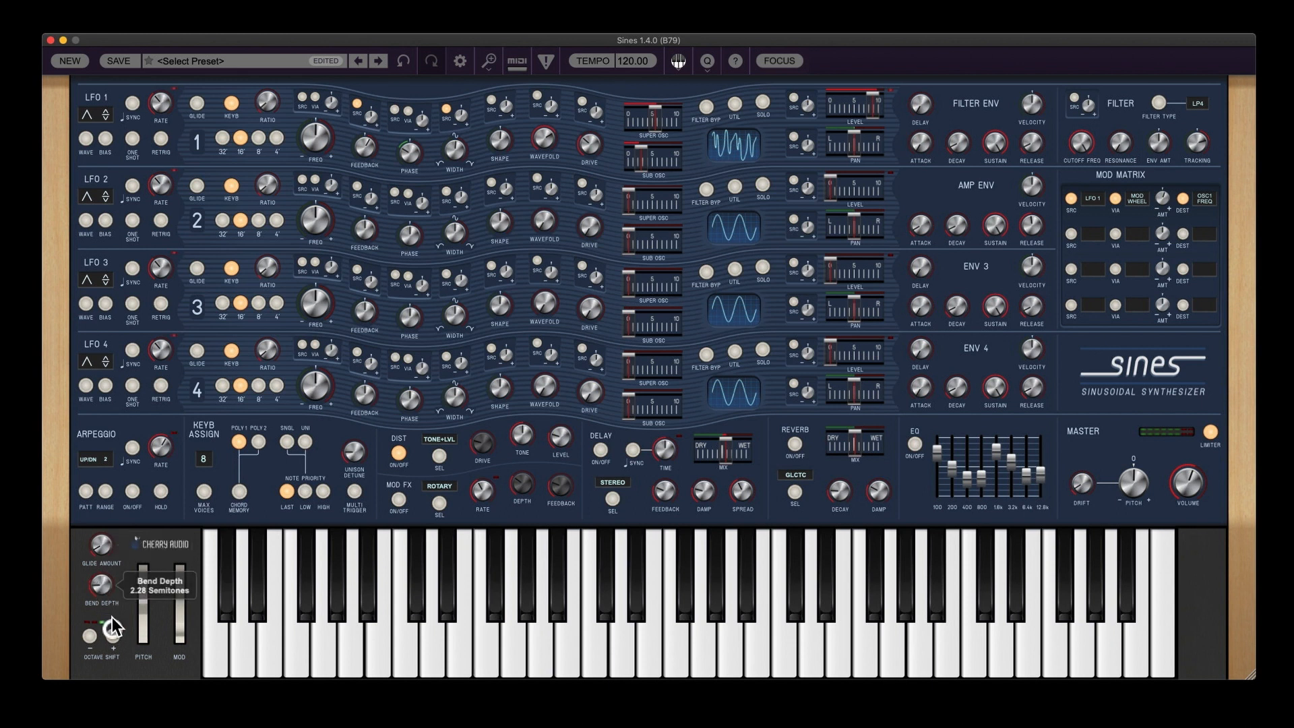
click(99, 532)
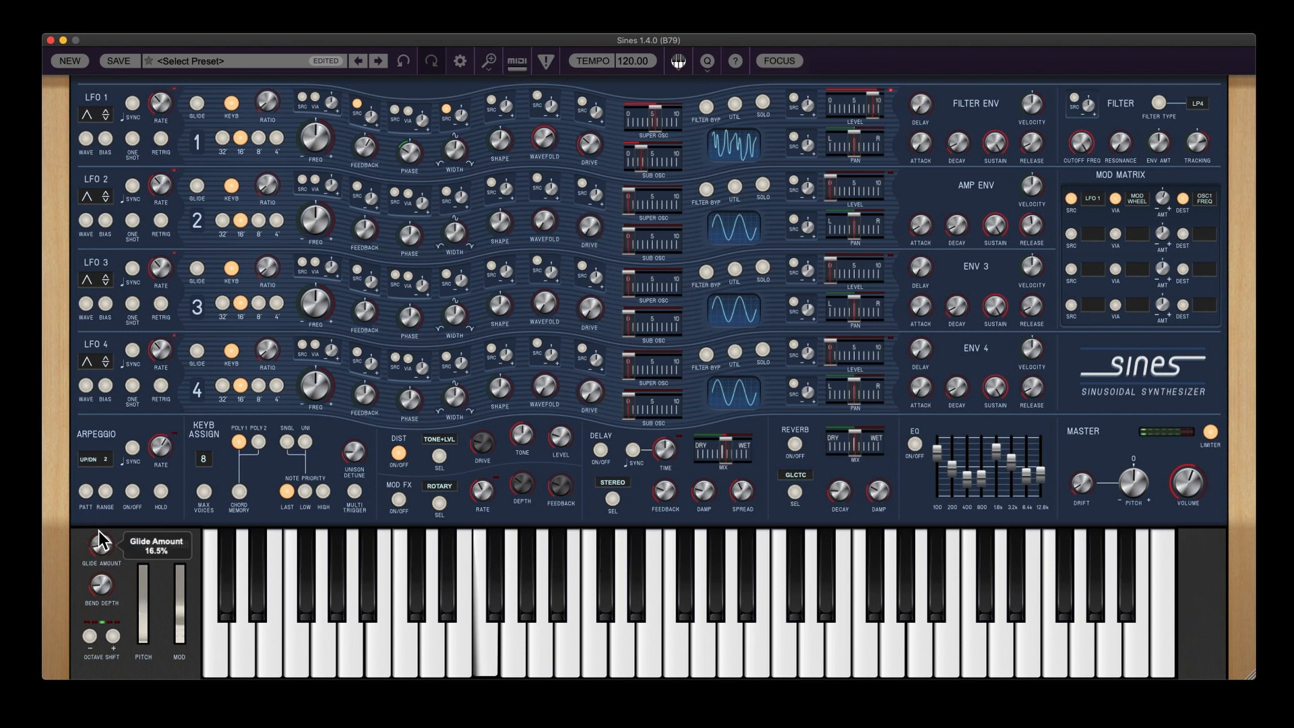
Step: Route the mod wheel to oscillator 1's pulse width in the second mod matrix slot and raise the modulation amount
click(1071, 233)
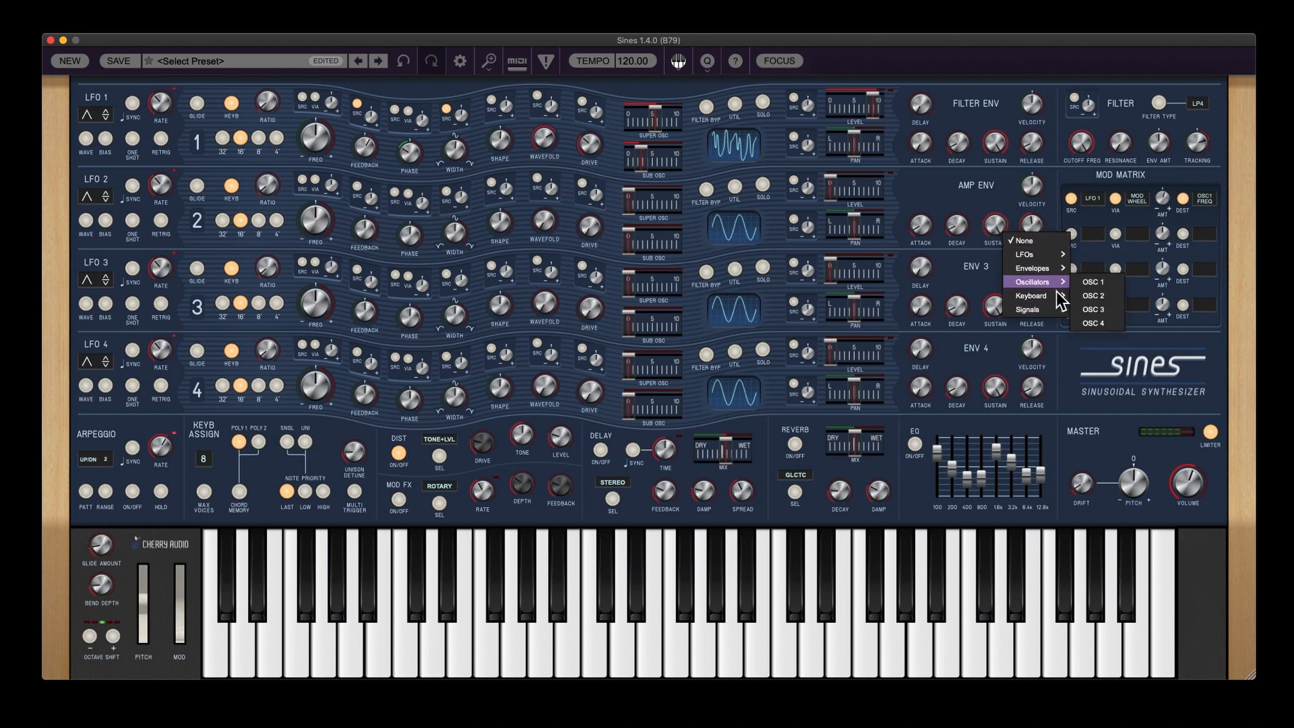
click(1101, 296)
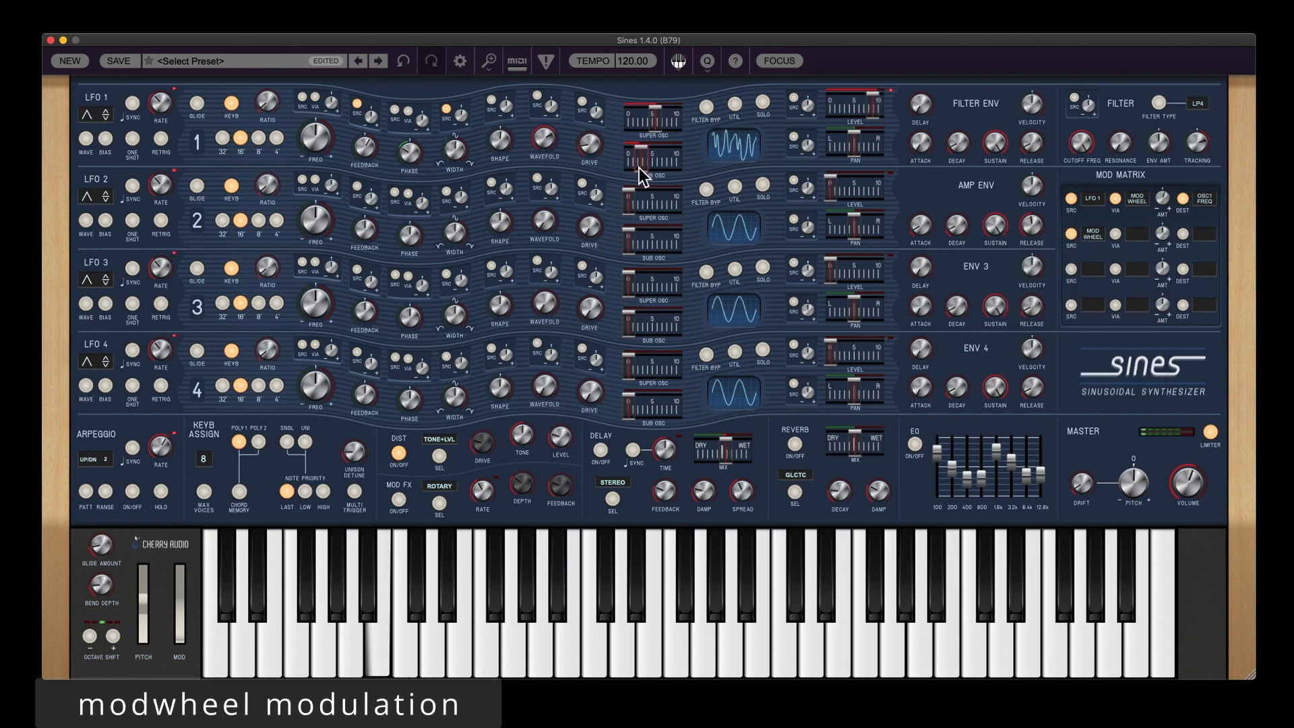
mouse_move(456, 149)
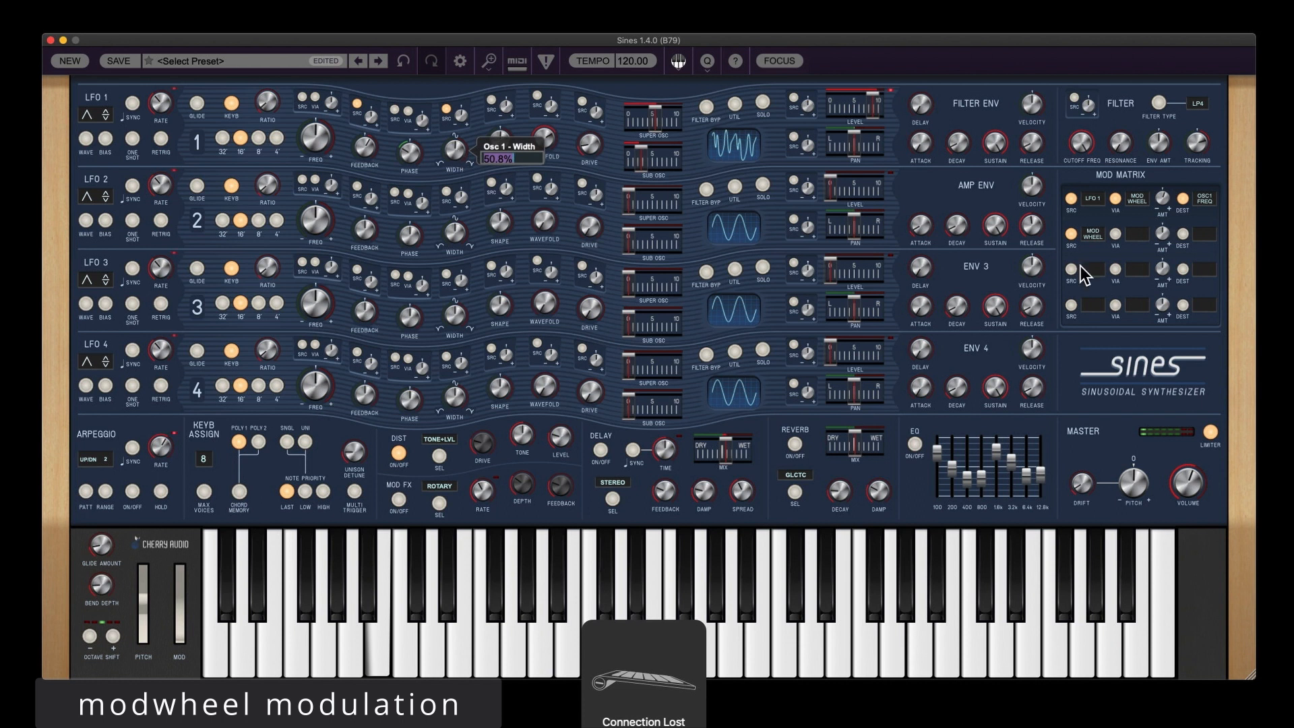
click(1182, 233)
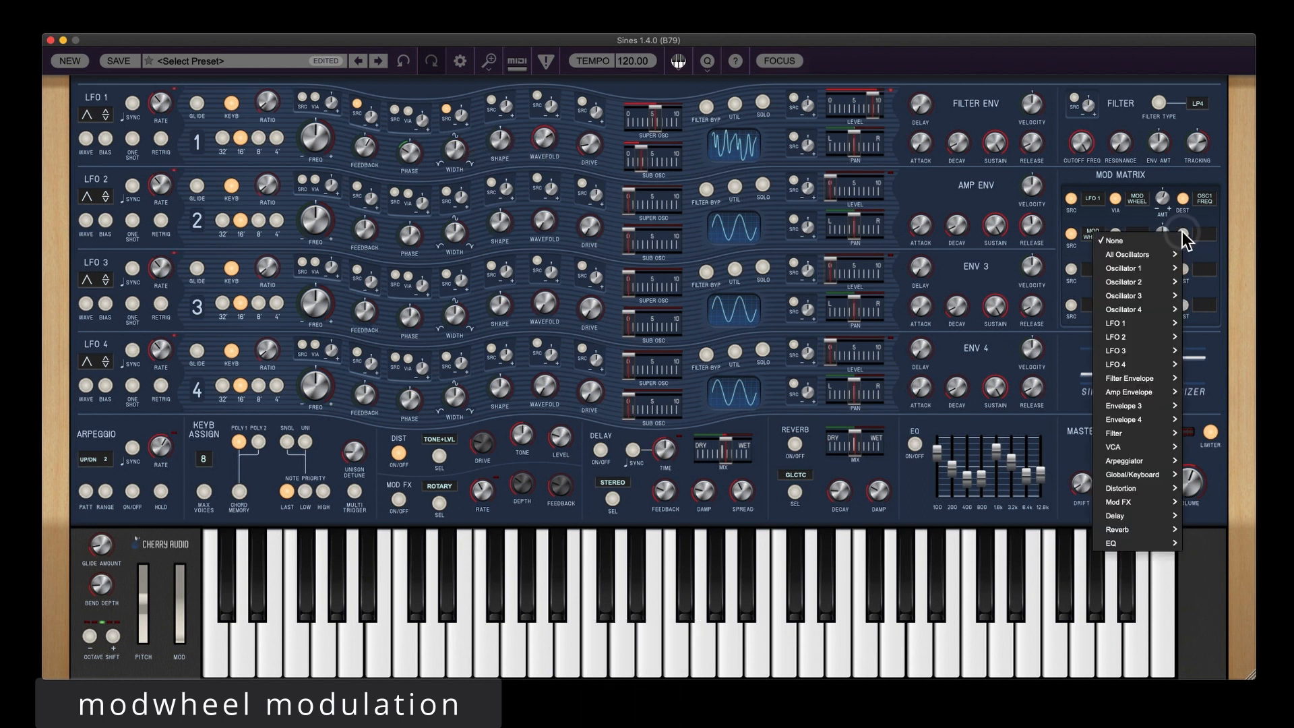
mouse_move(1166, 268)
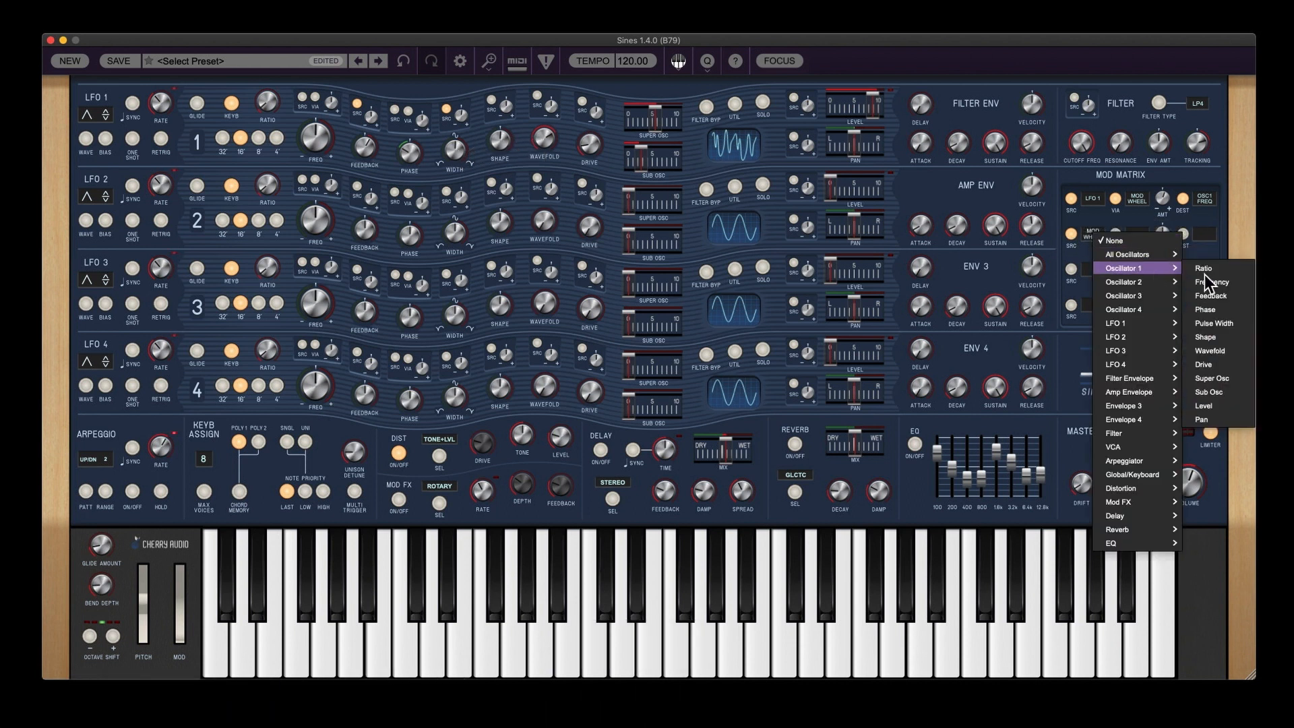
click(1237, 324)
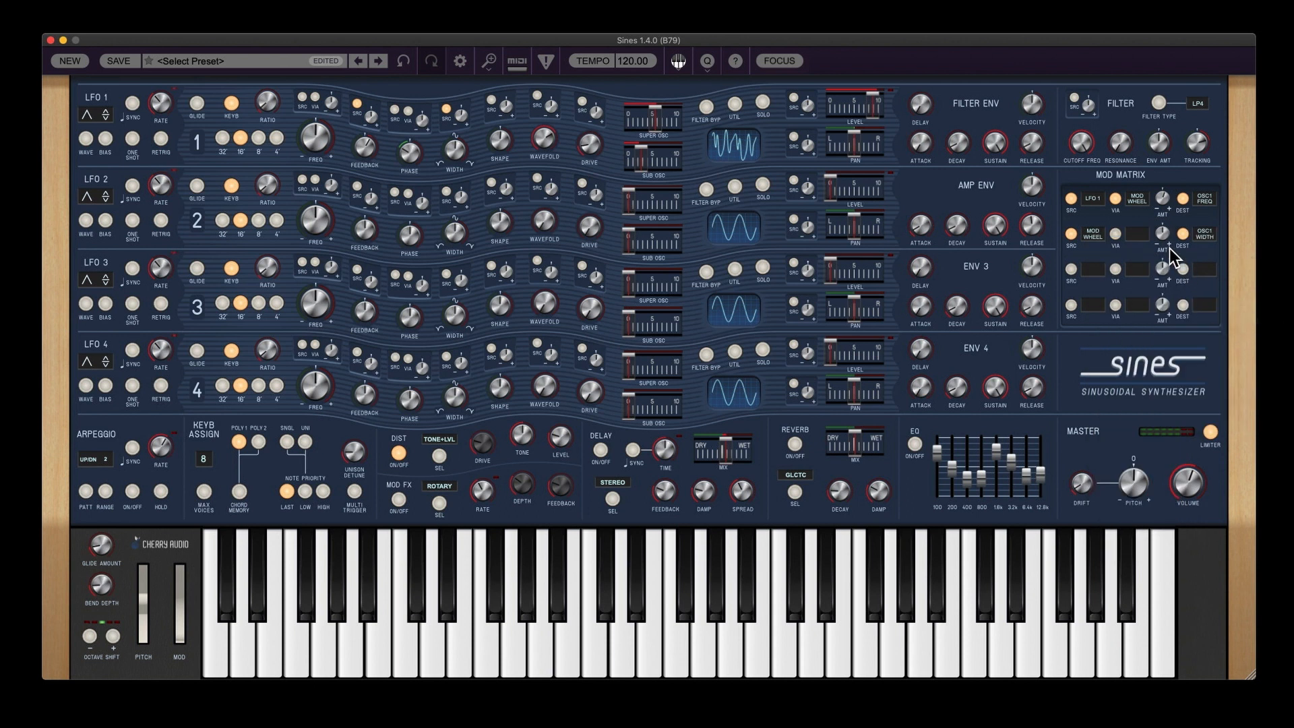
drag(1159, 237, 1156, 189)
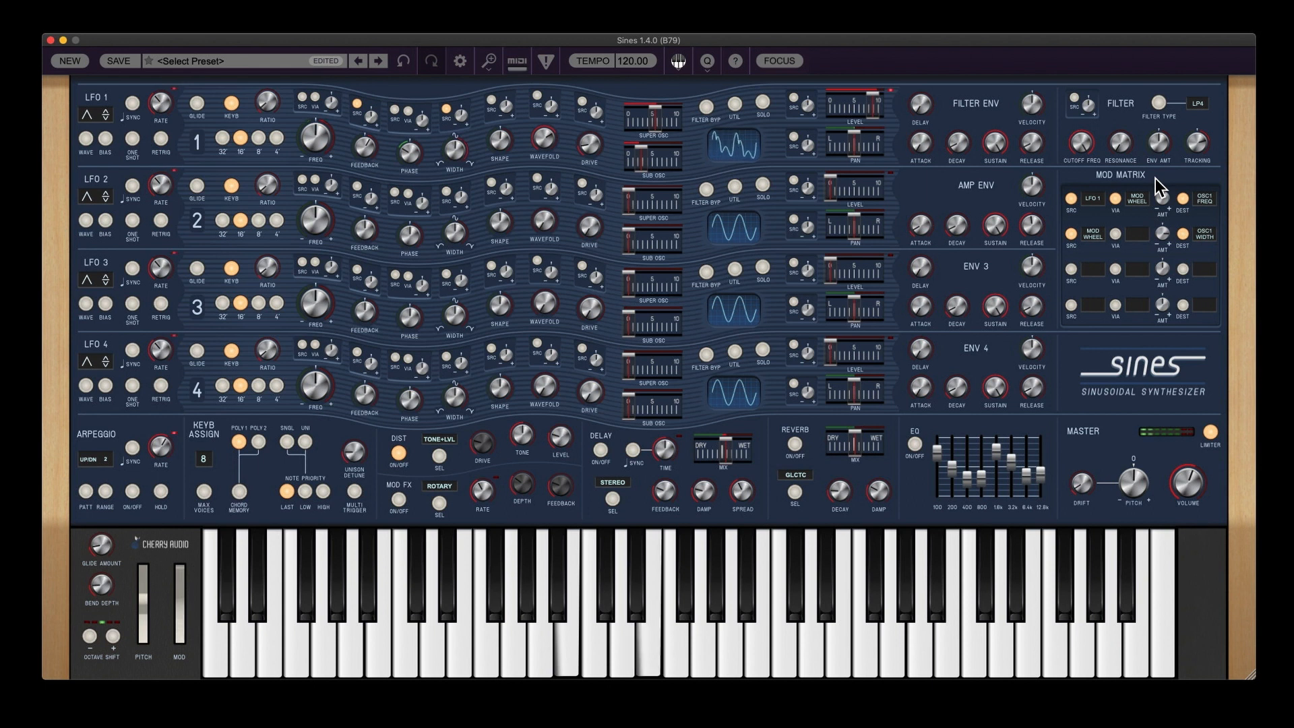
Step: Magnify the panel to inspect oscillator 1's phase control, then restore the full panel view
click(773, 61)
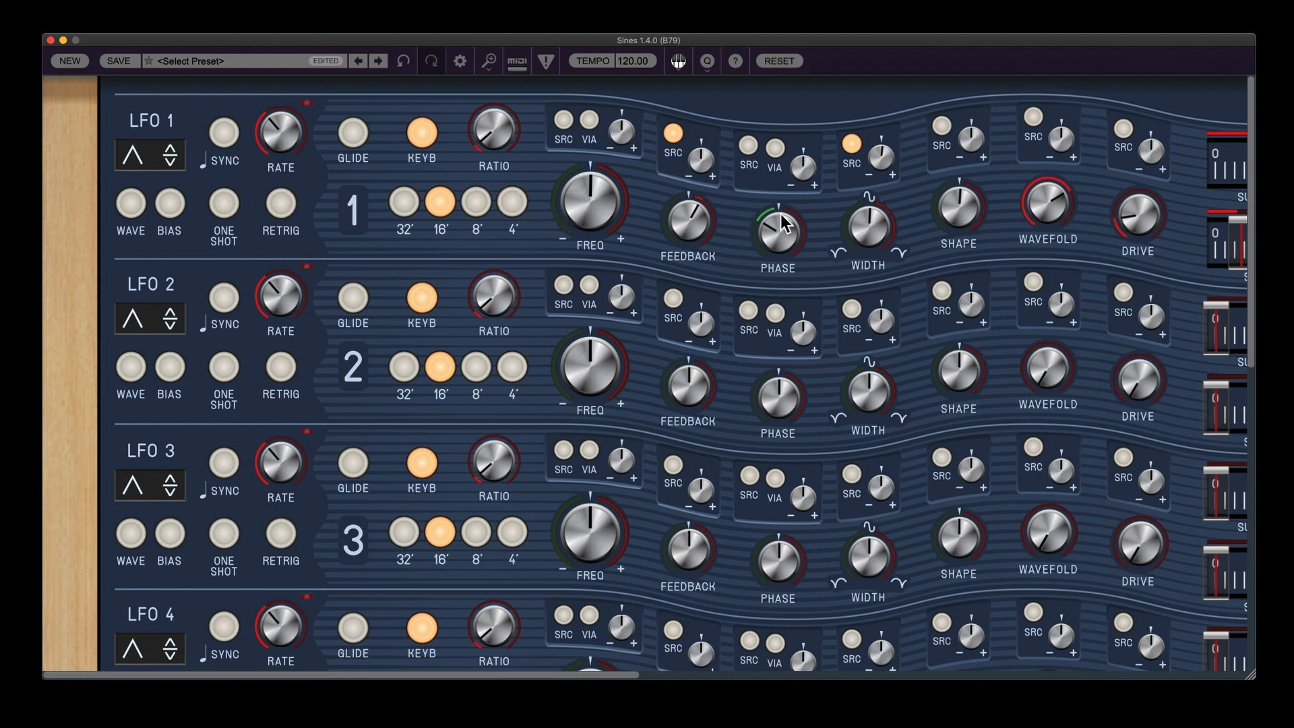
mouse_move(784, 222)
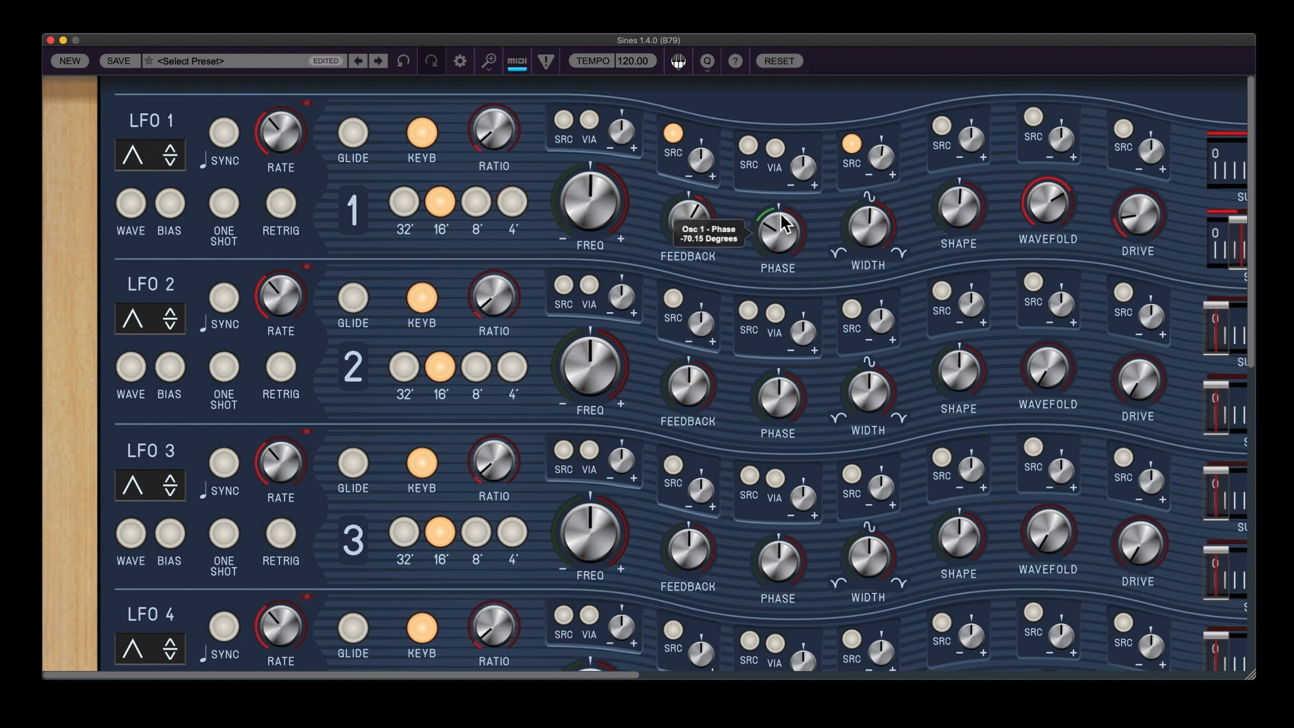
click(780, 61)
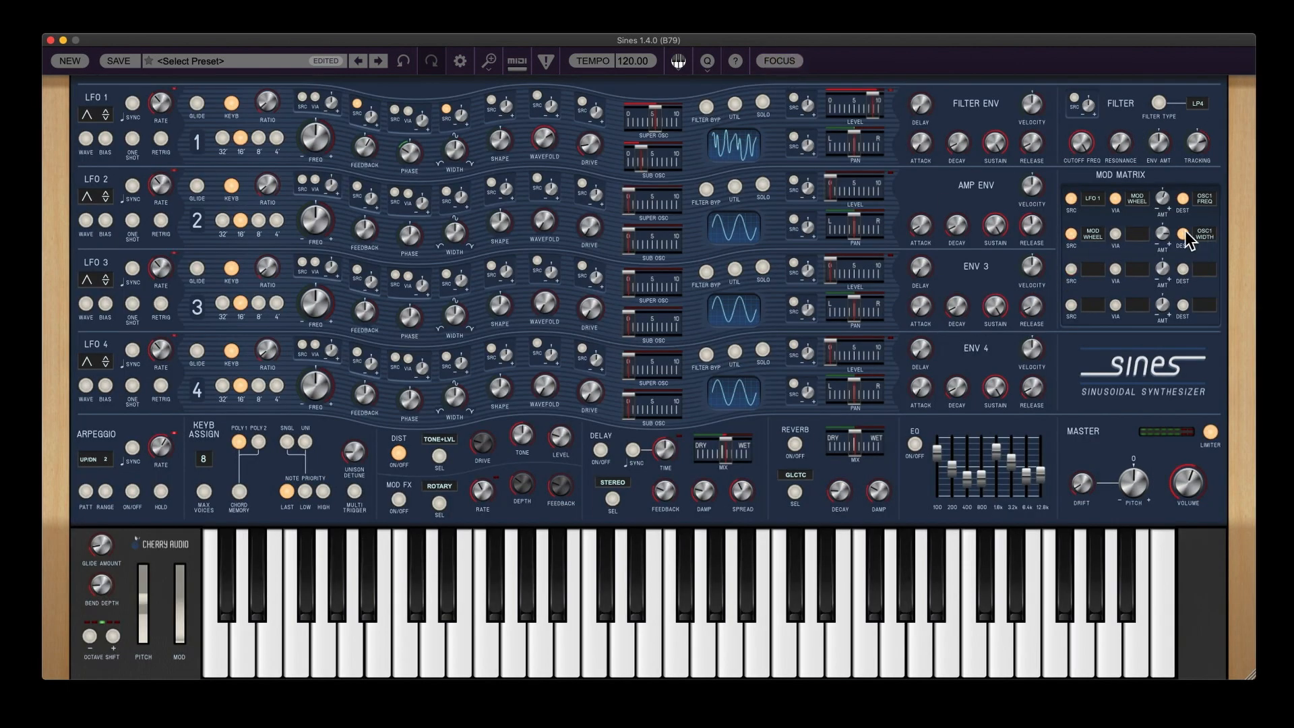
Step: Lower the modulation amount in the second mod matrix slot, from mod wheel to oscillator 1 width
drag(1161, 236, 1184, 351)
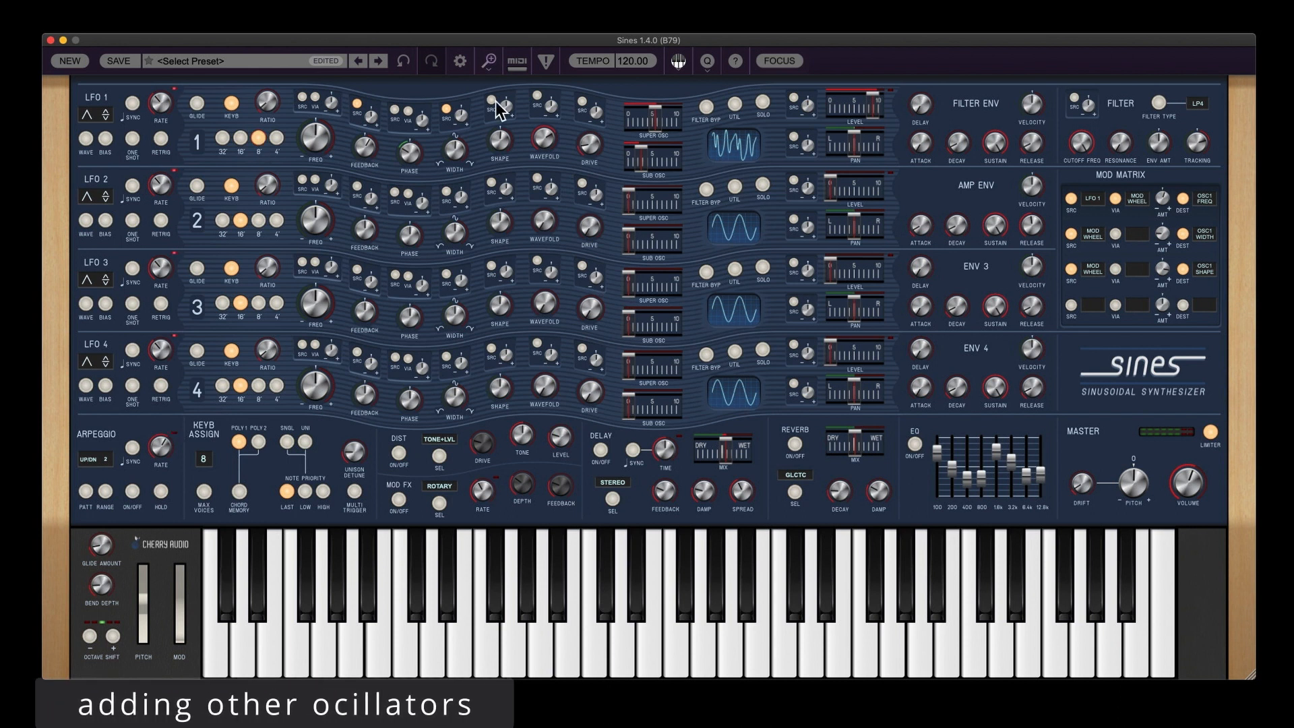
Step: Copy oscillator 1's settings to oscillator 2
right_click(735, 105)
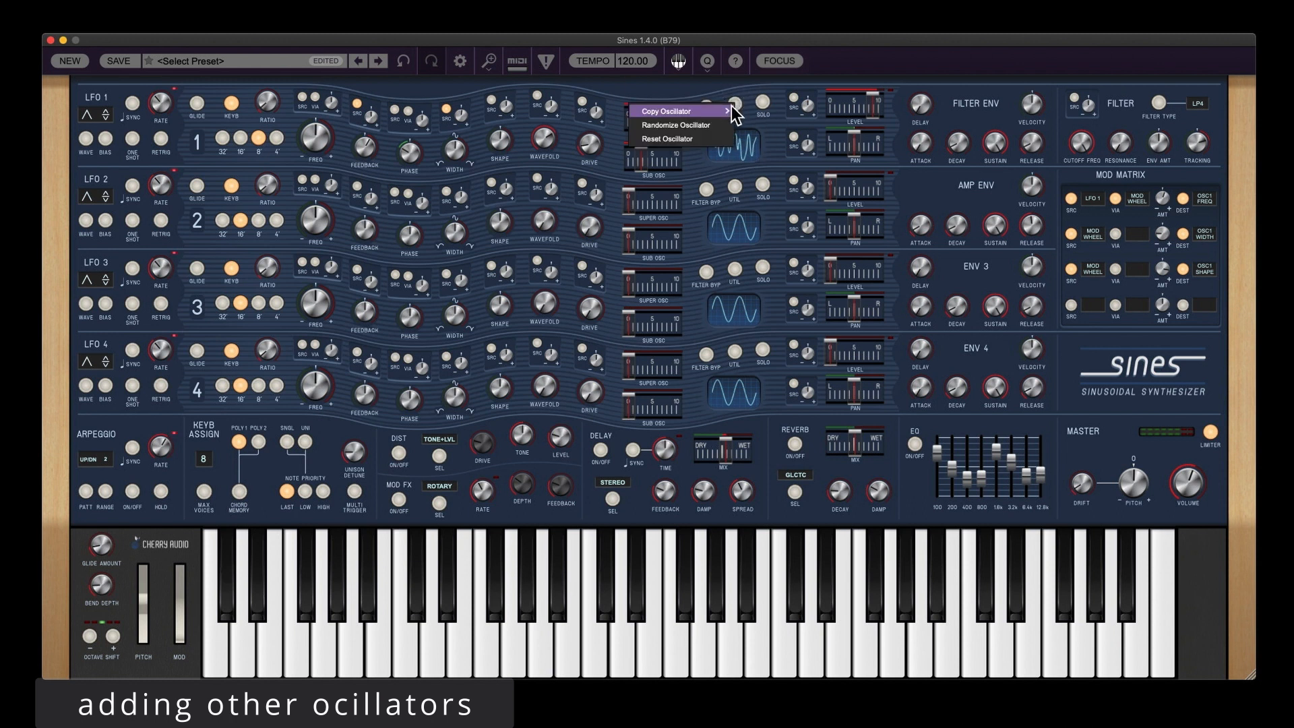
mouse_move(735, 110)
click(796, 112)
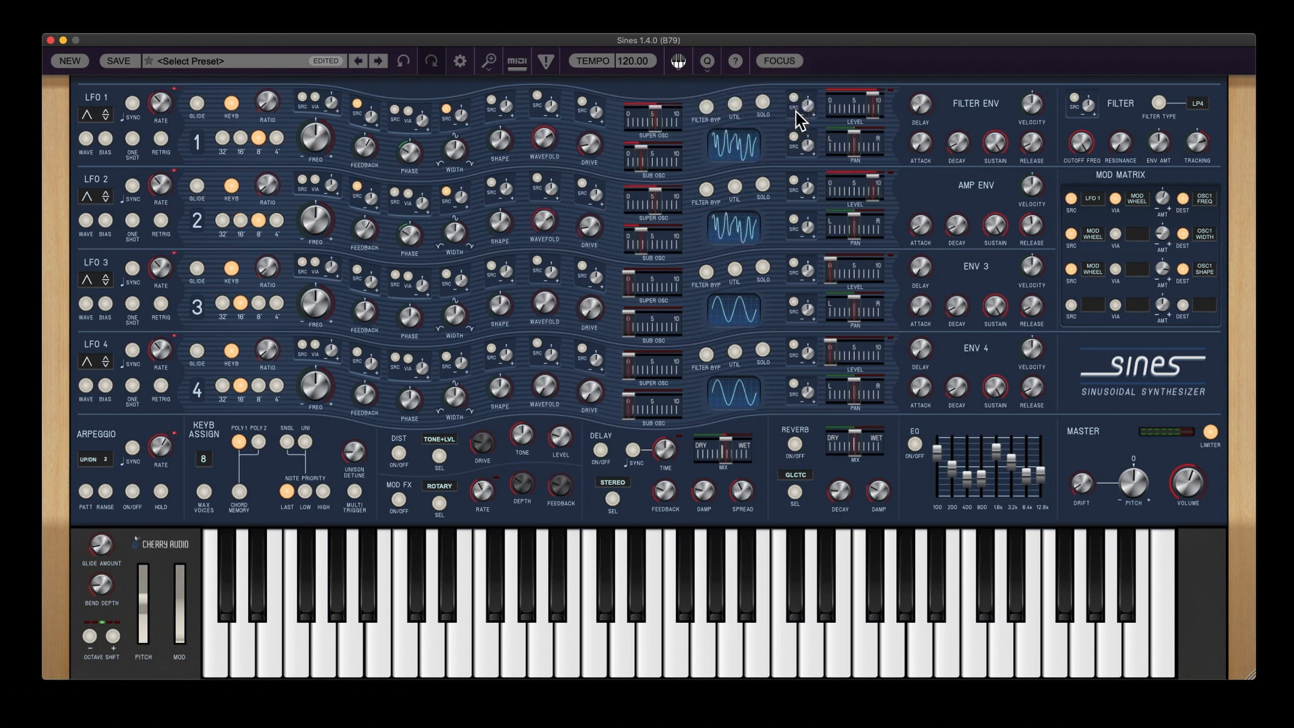
Step: Lower oscillator 2's wavefold amount and set its phase to about 59.94 degrees
drag(547, 220, 551, 309)
drag(405, 226, 388, 170)
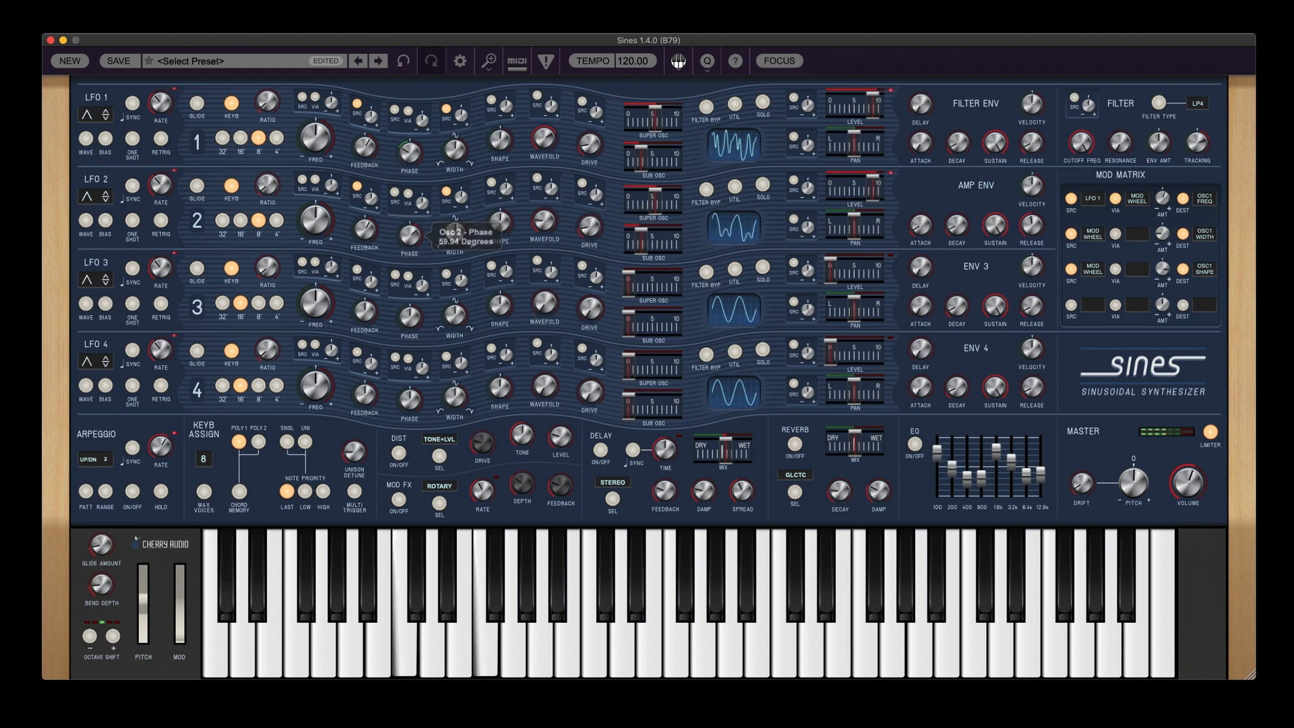
Step: Balance oscillator 2 by raising its sub oscillator, bringing its super oscillator down to zero and trimming its level
drag(872, 179, 863, 179)
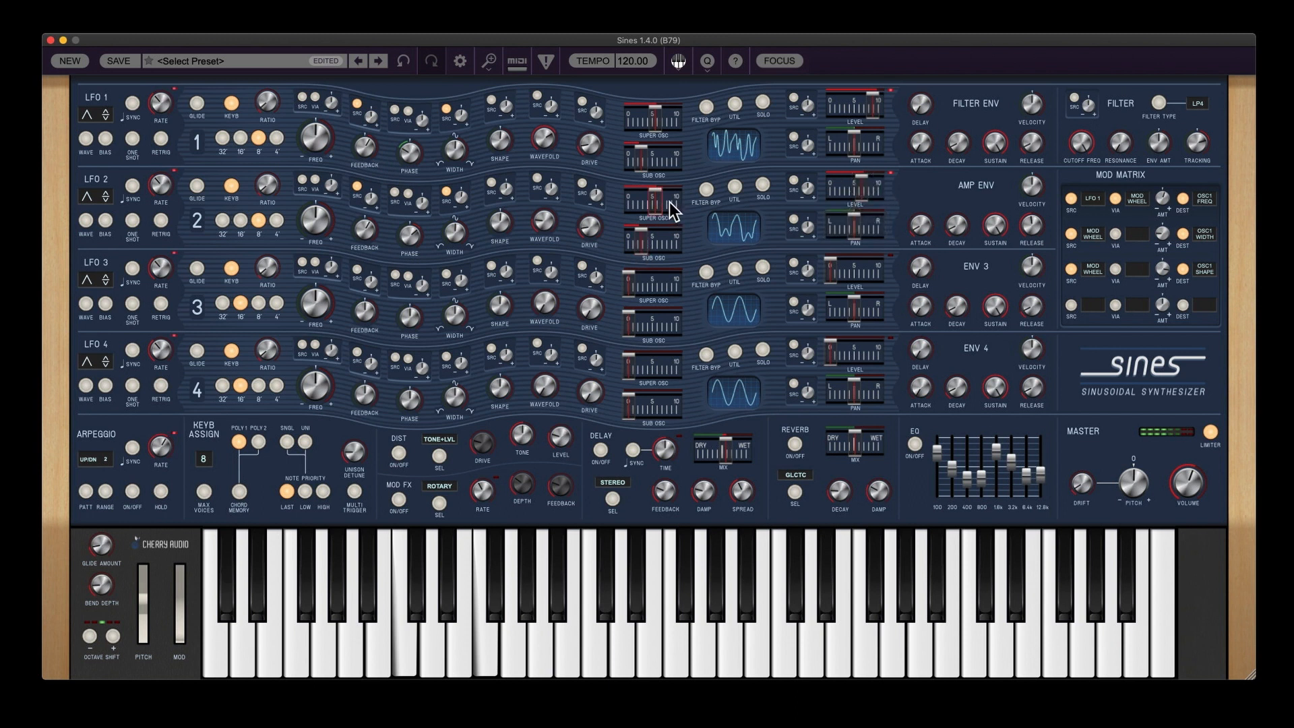
drag(641, 240, 660, 241)
drag(654, 196, 660, 238)
drag(856, 195, 868, 184)
mouse_move(871, 228)
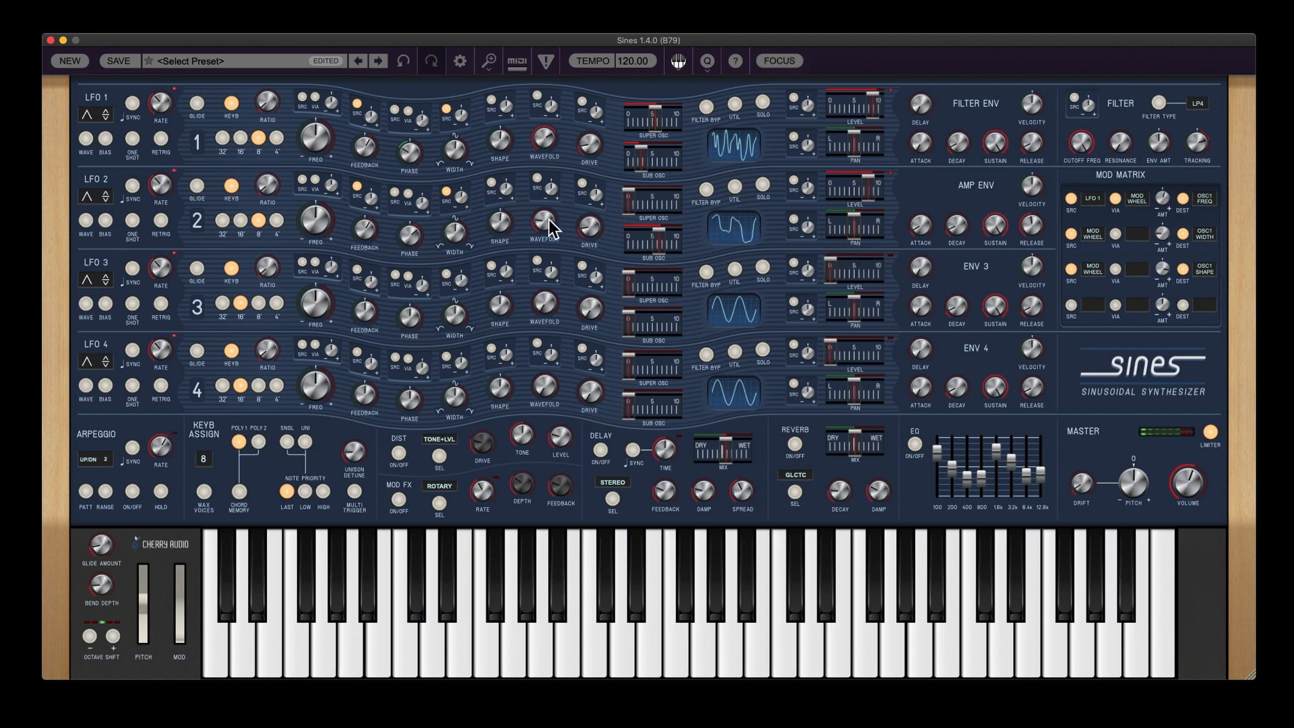
Step: Rework oscillator 2's wavefold and waveform shape, and fine-tune the amp envelope's attack
drag(549, 220, 455, 183)
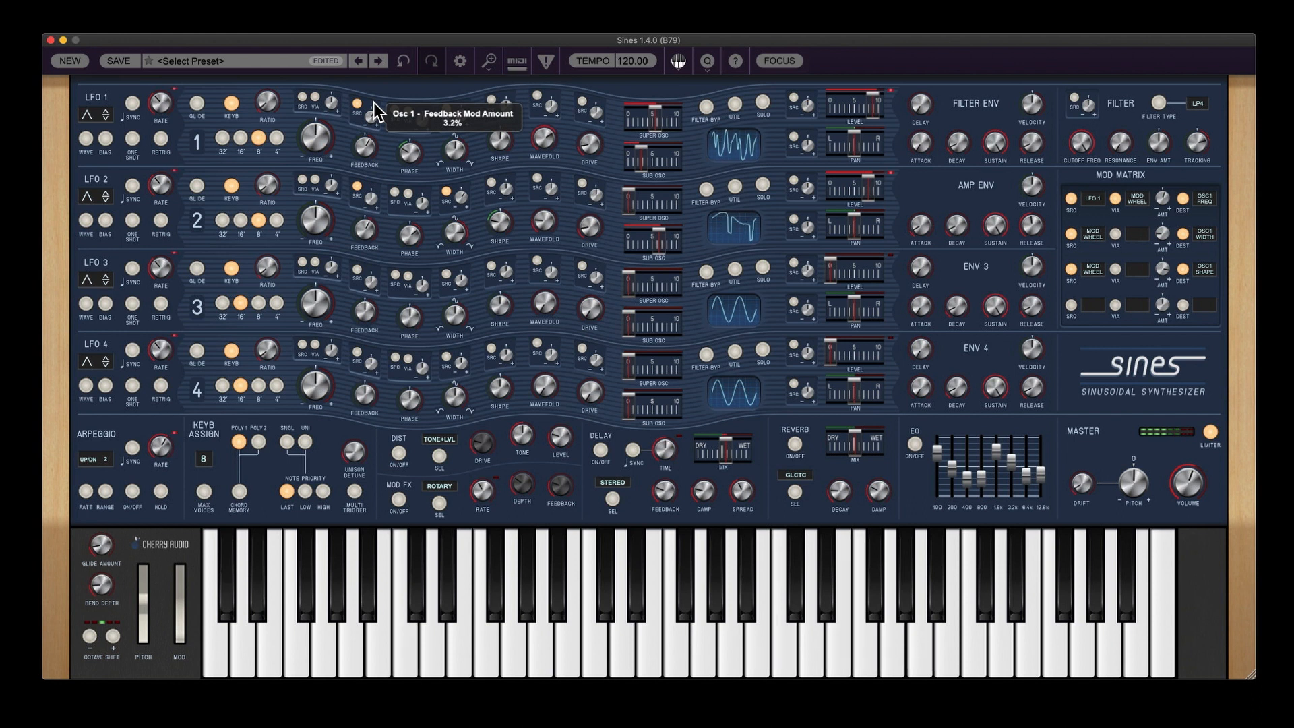
drag(924, 223, 921, 218)
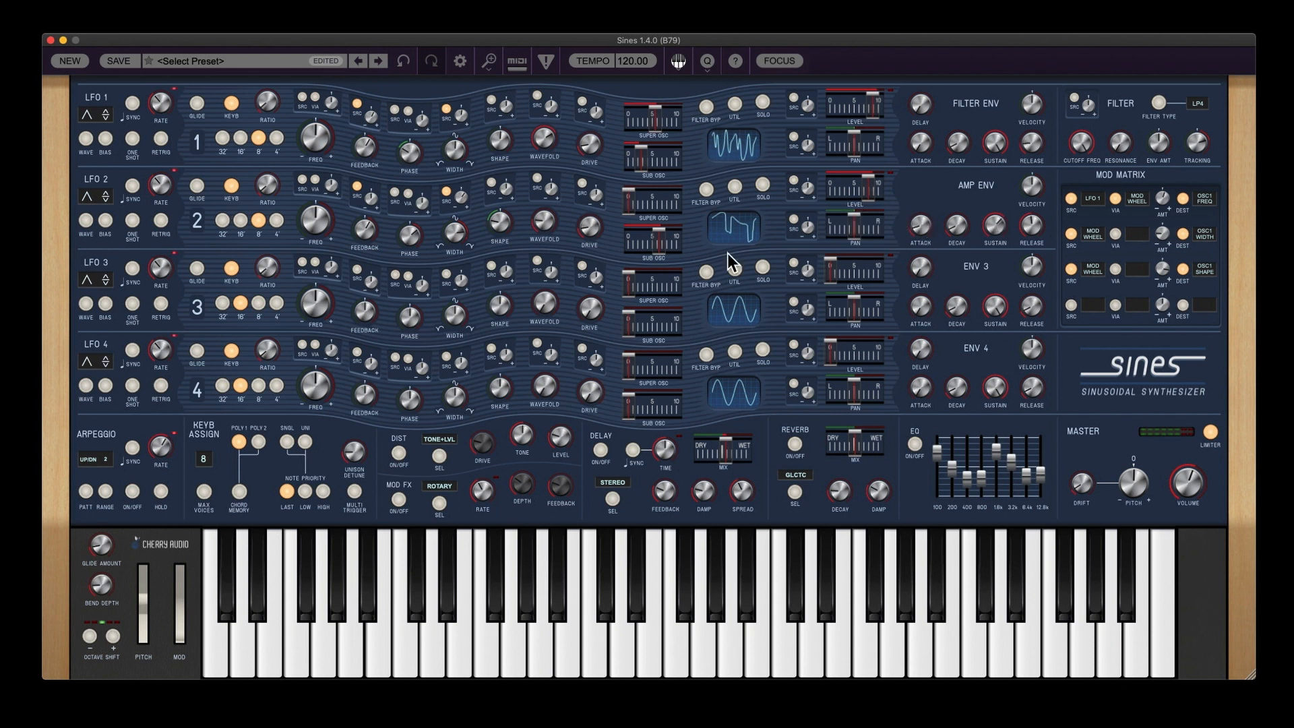